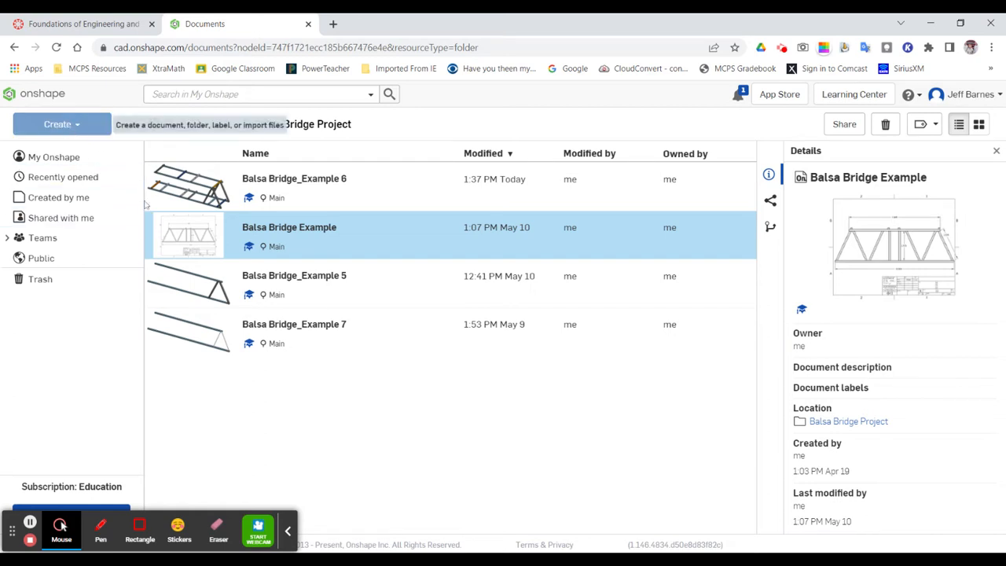
# Create a new document named Balsa Bridge_Example1 in the Balsa Bridge Project folder
pyautogui.click(81, 128)
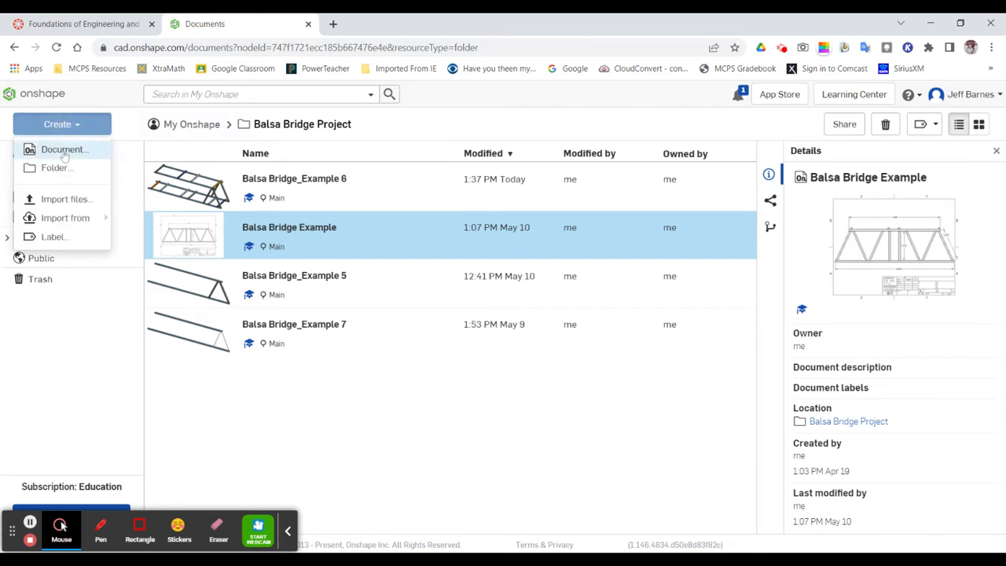
pyautogui.click(66, 148)
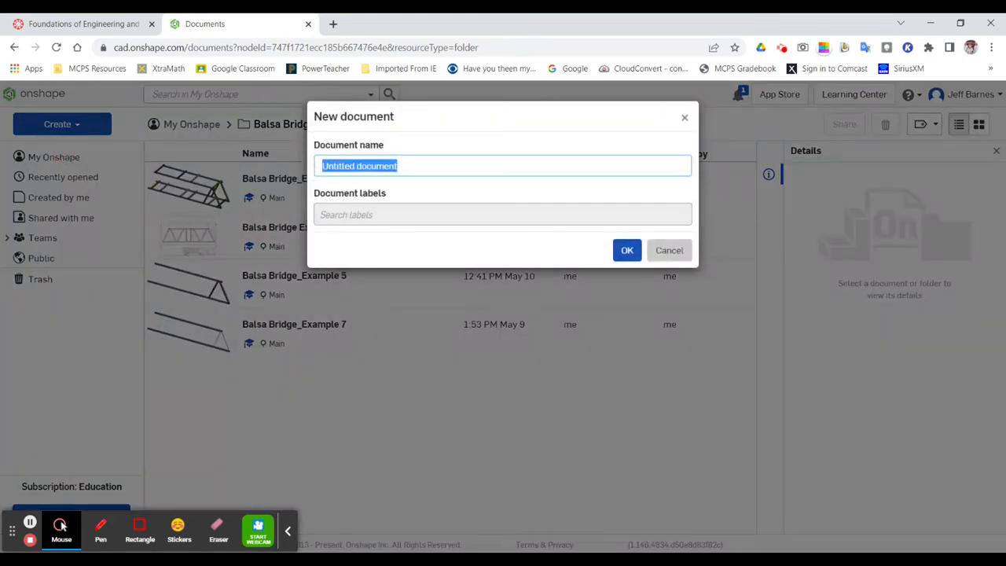
pyautogui.write('Ba')
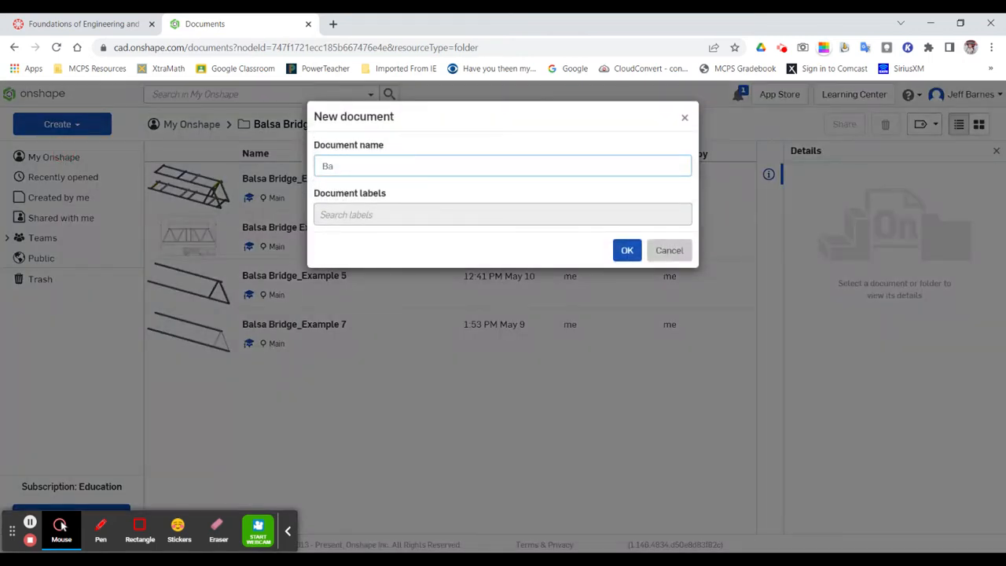
pyautogui.write('las')
pyautogui.write('a')
pyautogui.write(' Br')
pyautogui.write('idge')
pyautogui.write('_E')
pyautogui.write('xample1')
pyautogui.click(627, 250)
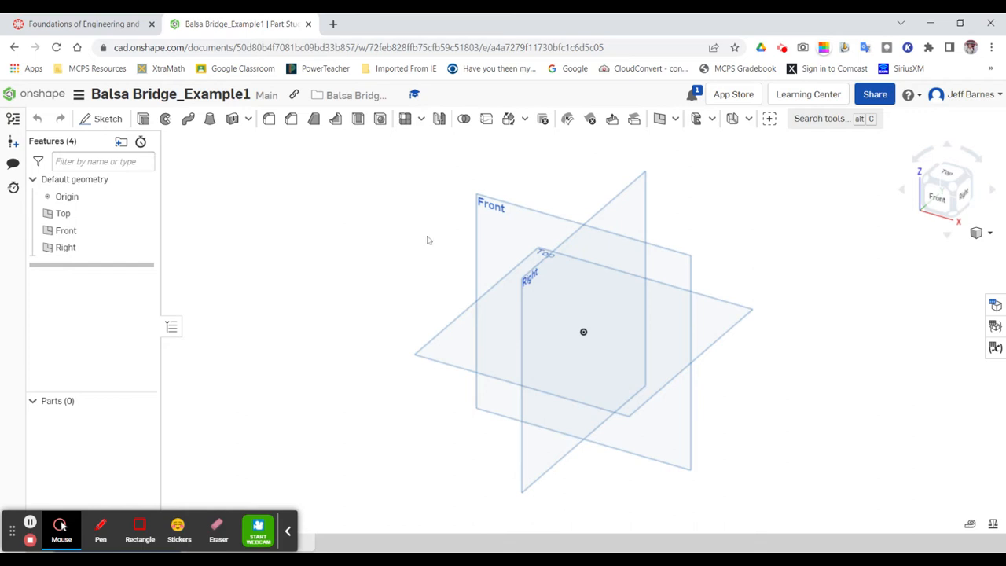
# Start a sketch on the Front plane and hide the Top and Right planes
pyautogui.click(508, 227)
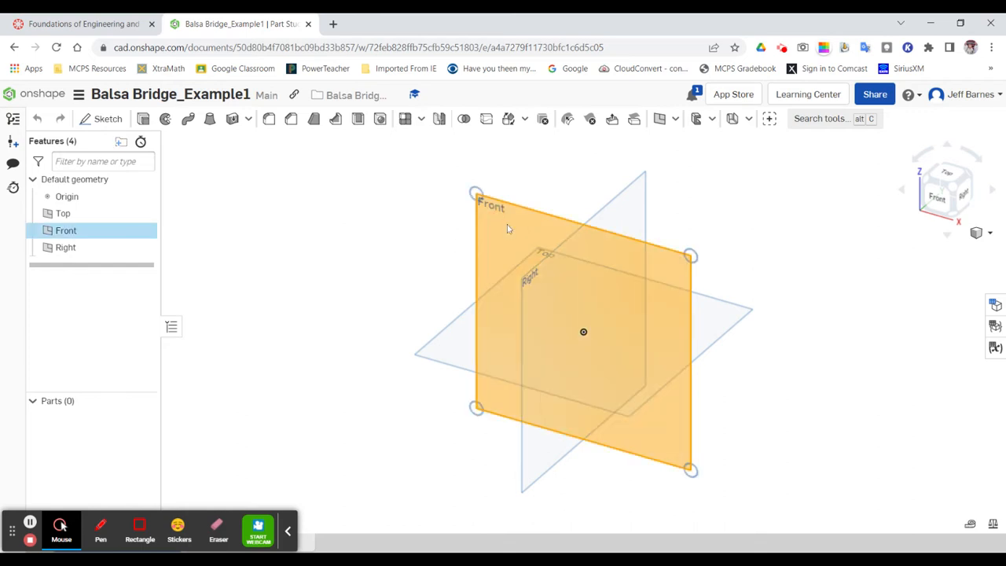
pyautogui.click(105, 122)
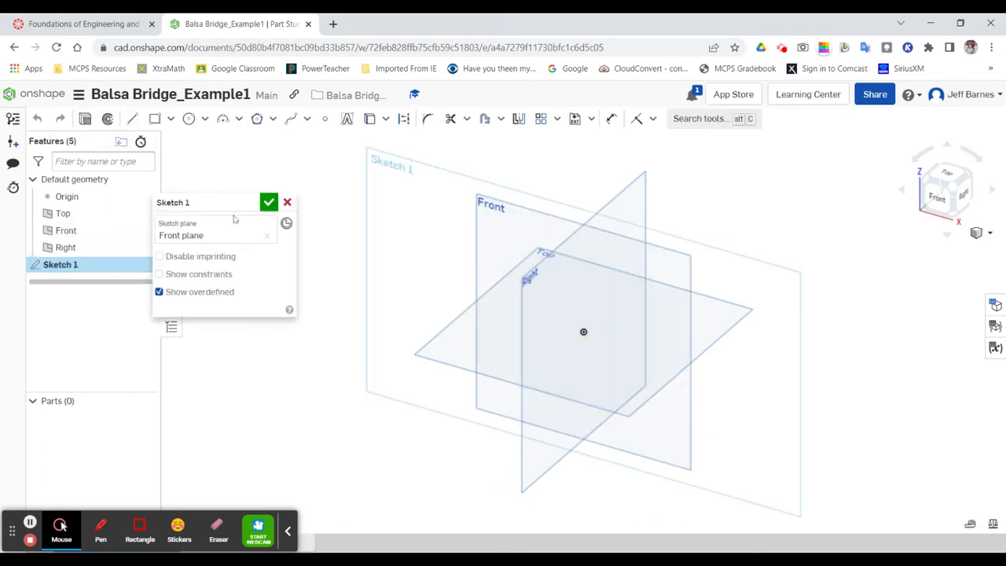
pyautogui.moveTo(216, 205); pyautogui.dragTo(263, 183)
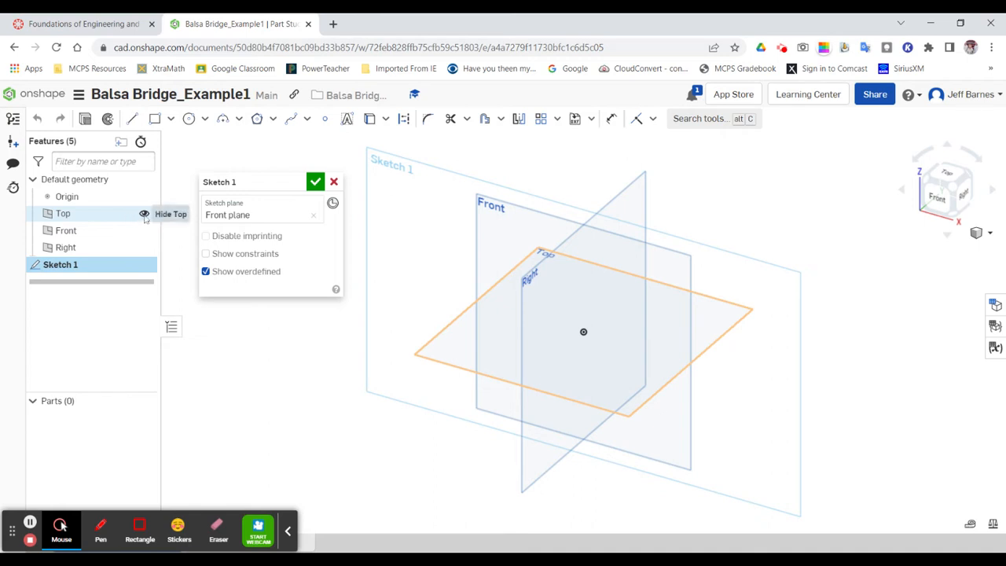
pyautogui.click(144, 214)
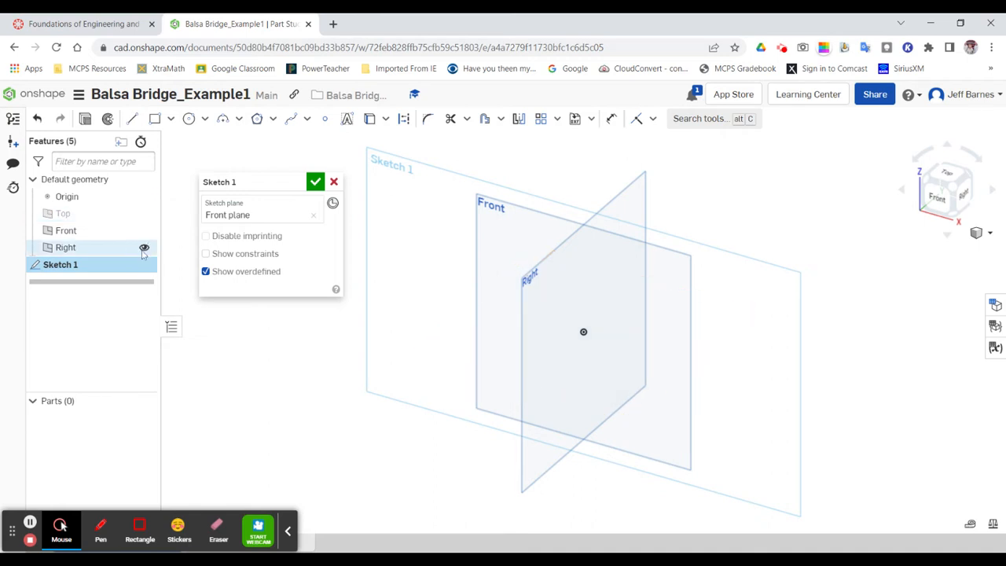
pyautogui.click(144, 248)
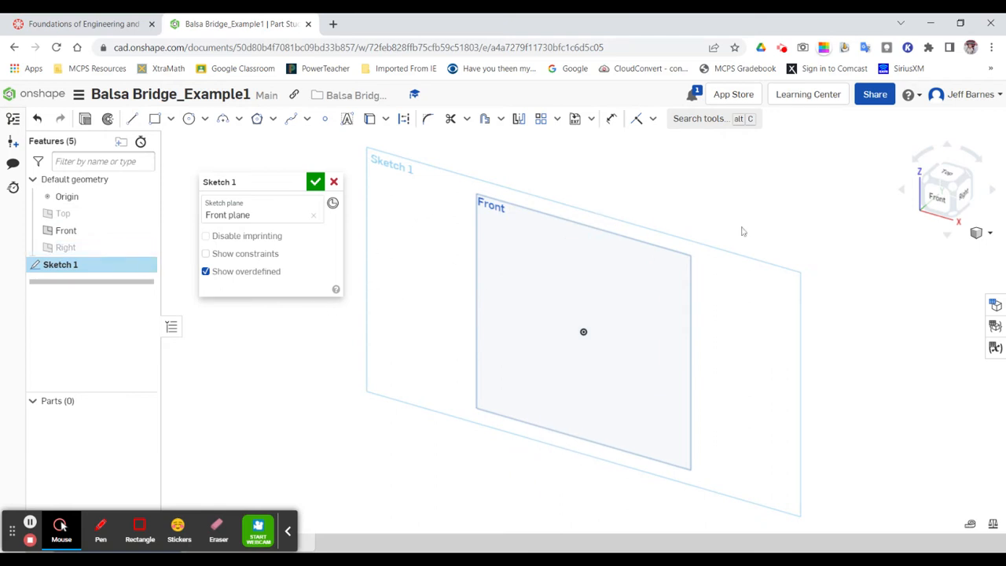
# Sketch a horizontal line about 6.6 in long that passes through the origin and extends to both sides
pyautogui.click(940, 201)
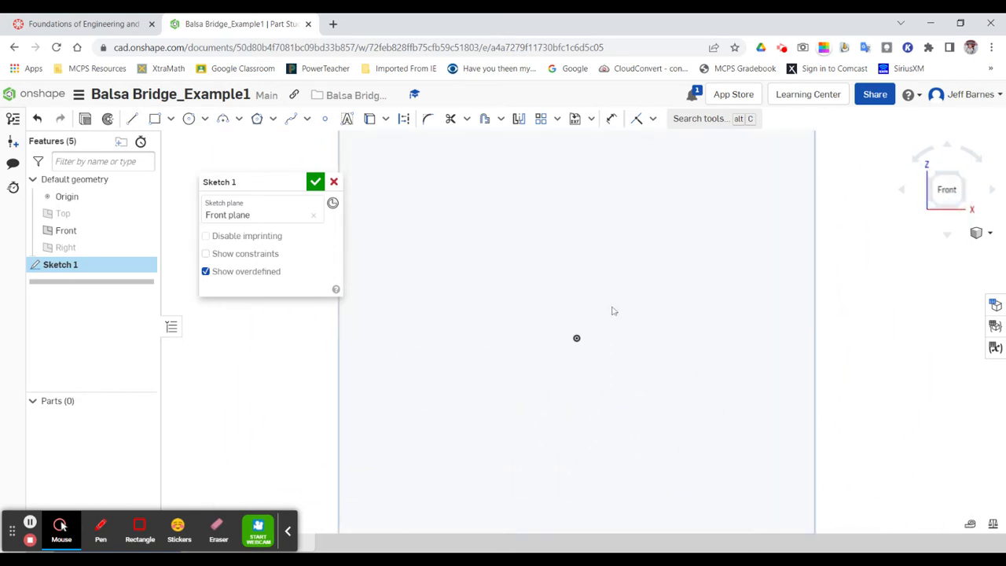
pyautogui.scroll(-5, 614, 311)
pyautogui.scroll(2, 609, 311)
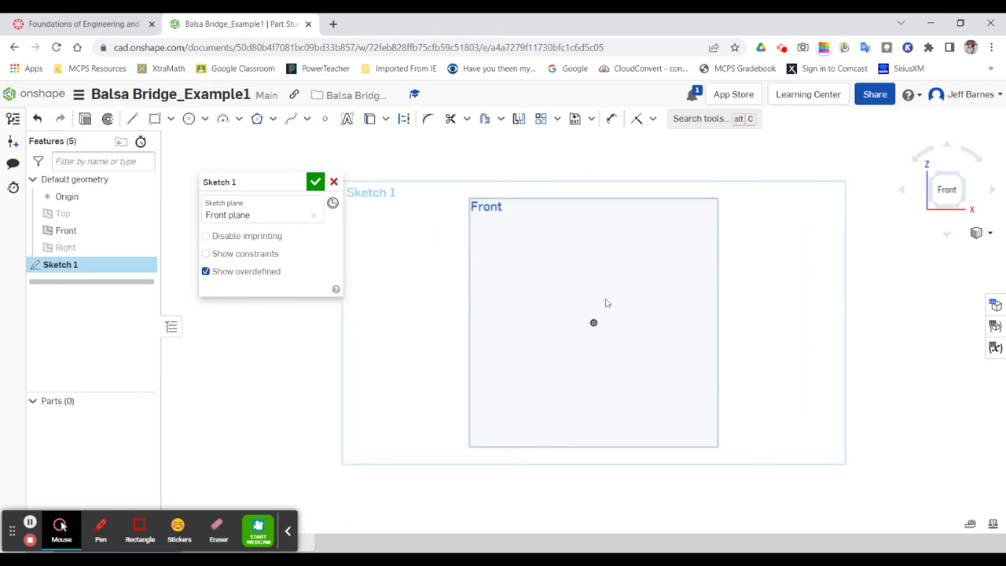
pyautogui.click(132, 121)
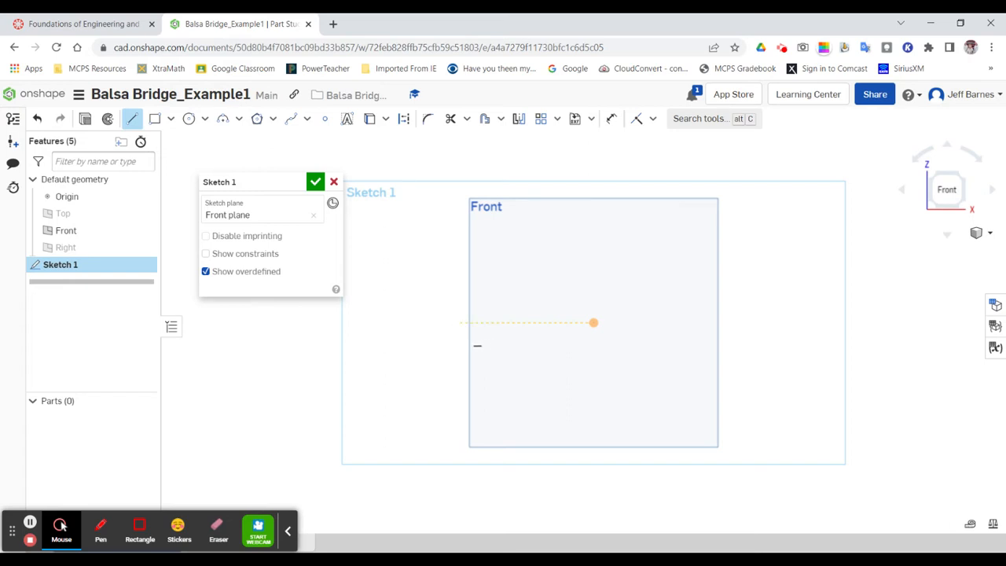
pyautogui.click(459, 323)
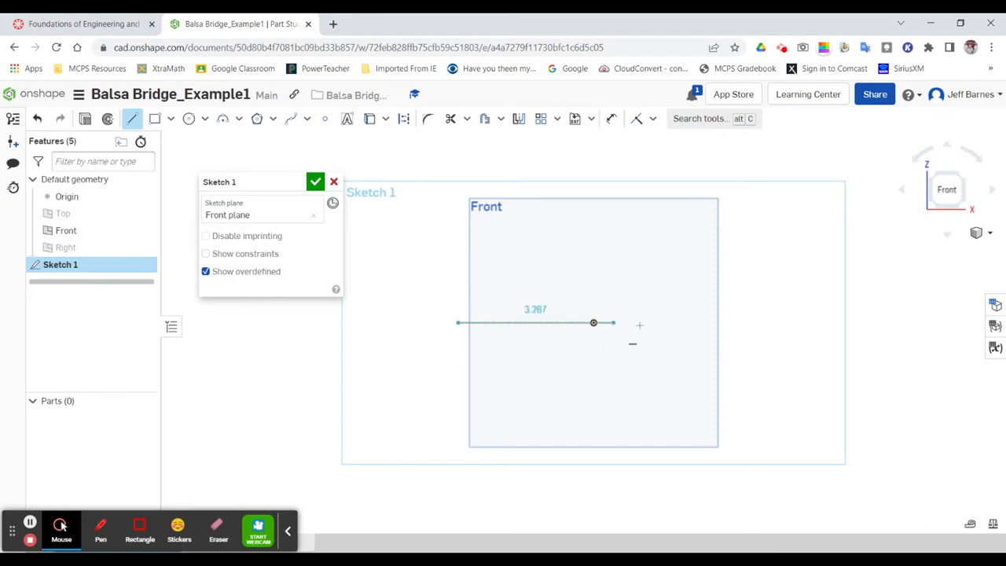
pyautogui.click(731, 323)
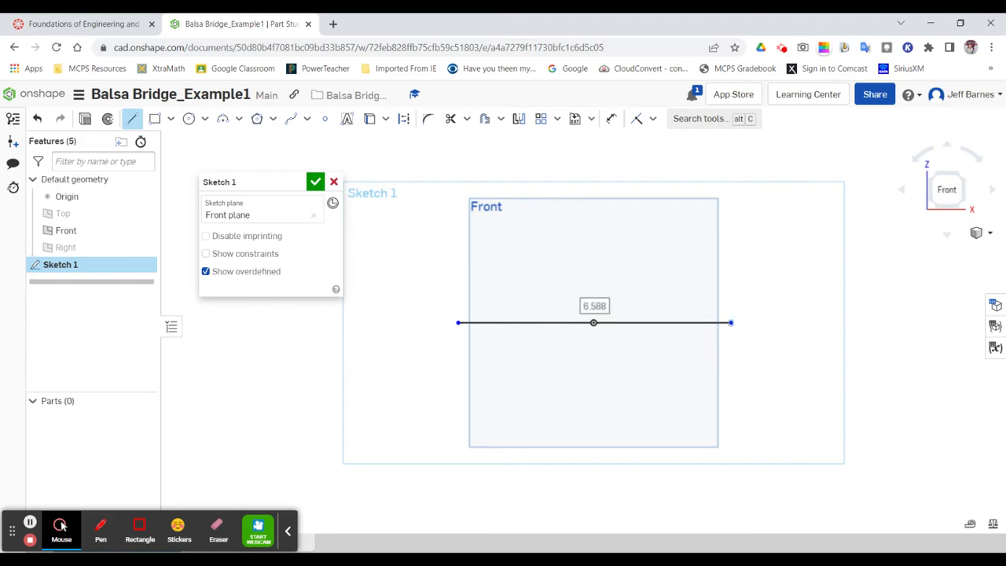
pyautogui.rightClick(746, 303)
pyautogui.click(774, 311)
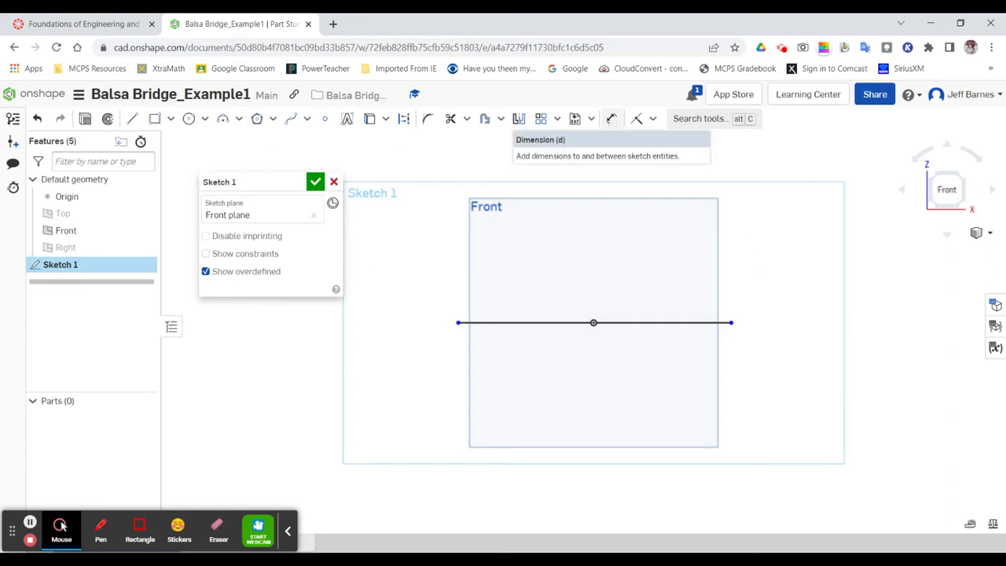
pyautogui.click(611, 118)
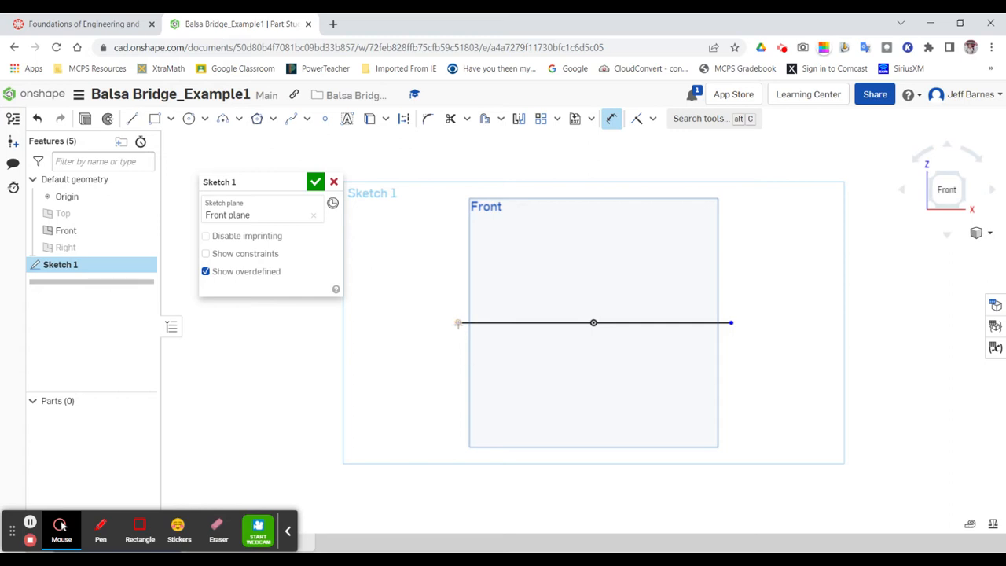
pyautogui.click(594, 323)
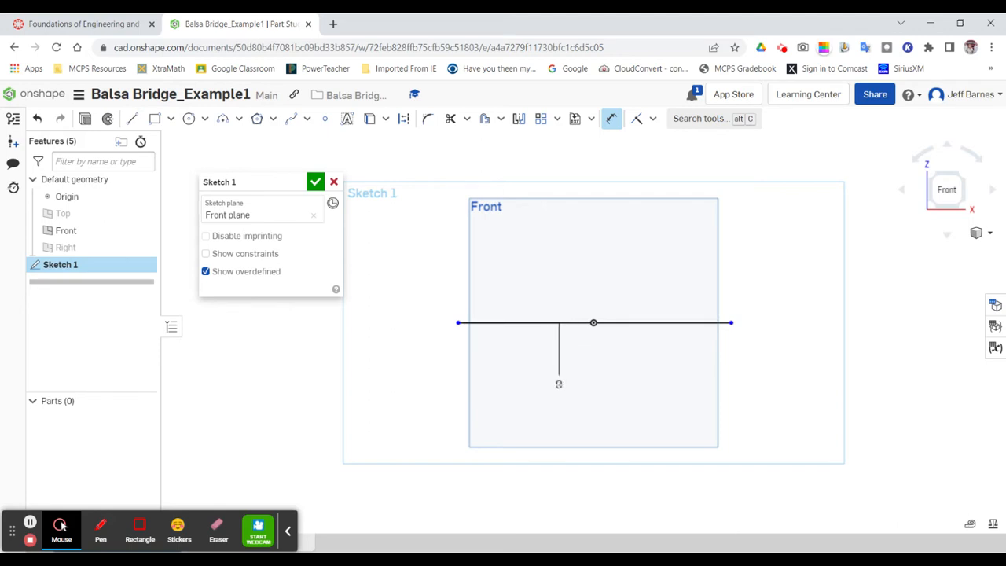
pyautogui.rightClick(559, 383)
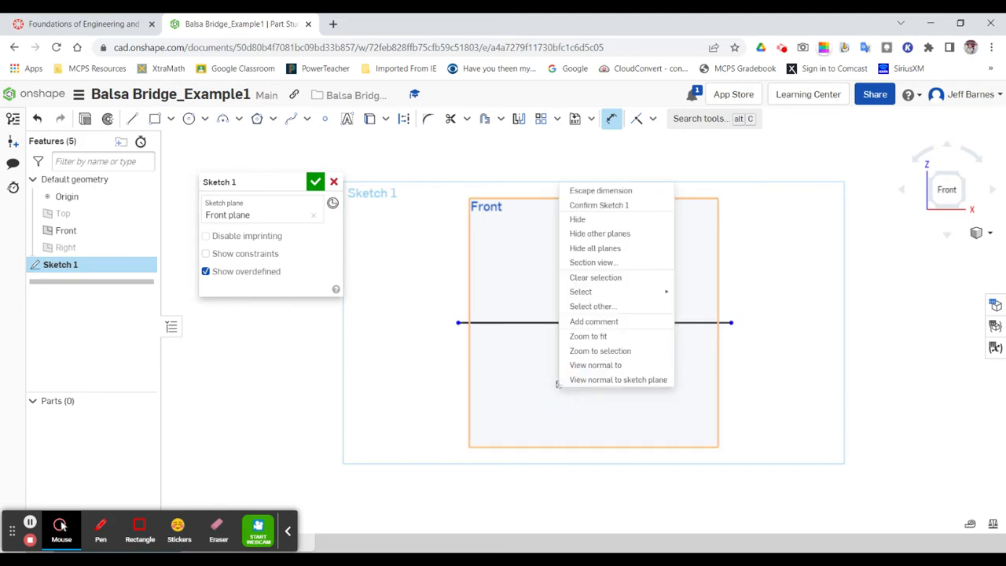
pyautogui.click(583, 191)
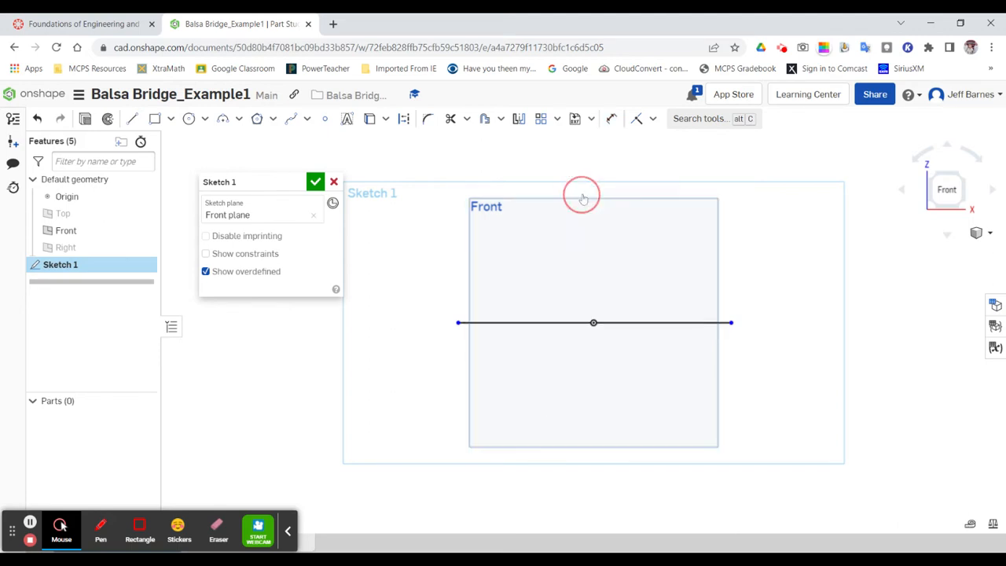
# Dimension the distance from the horizontal line's left endpoint to the origin as 5 in
pyautogui.click(612, 124)
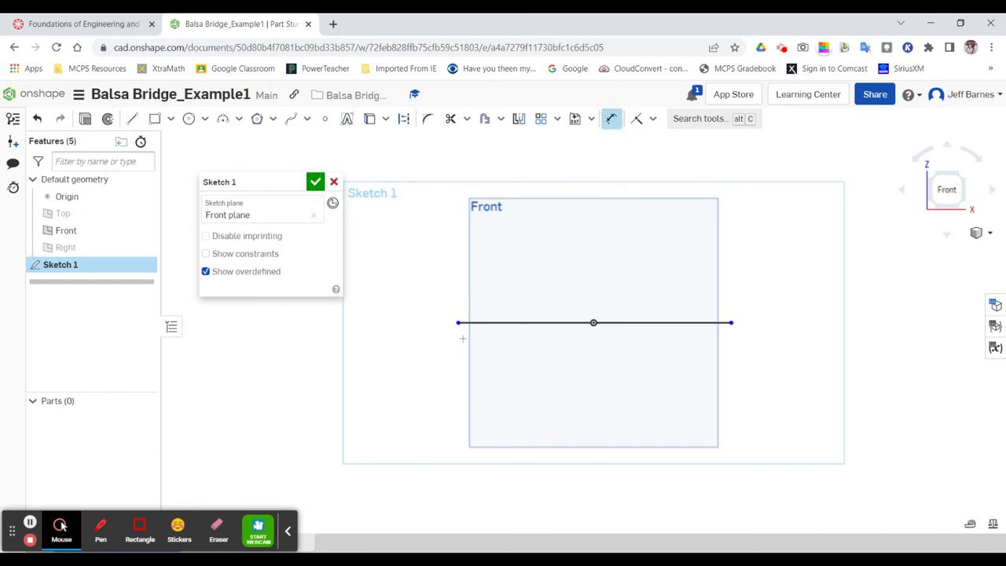
pyautogui.click(593, 323)
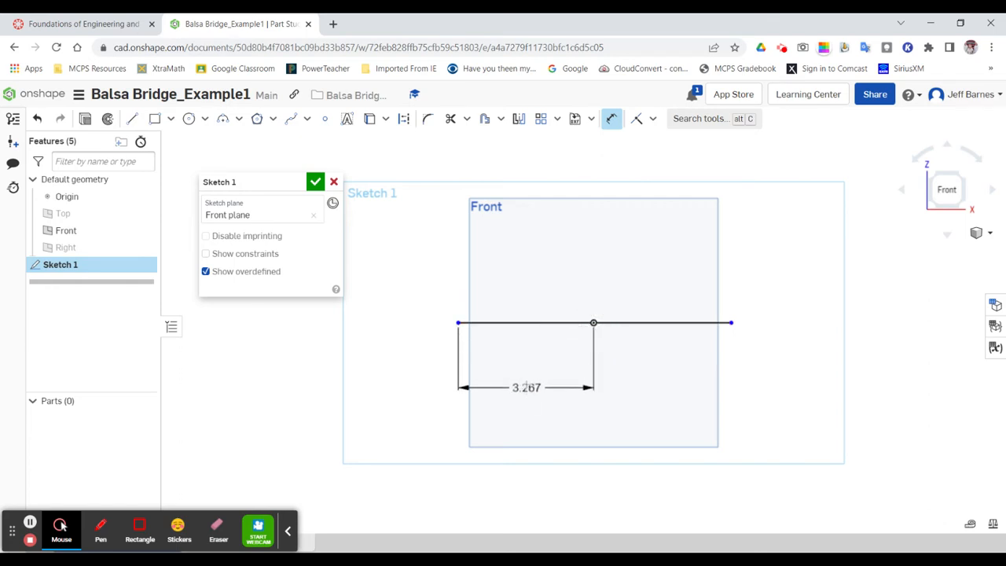
pyautogui.click(525, 383)
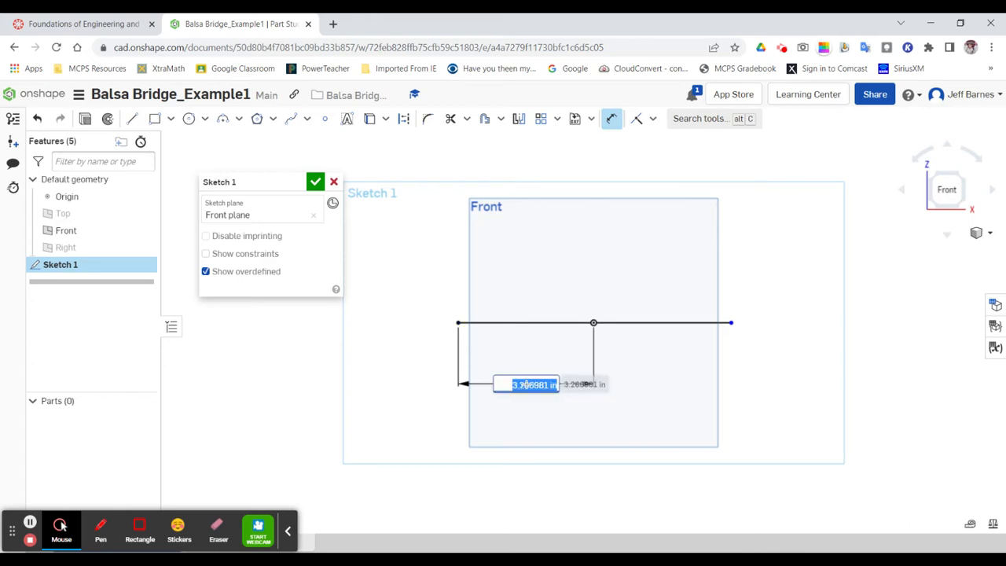
pyautogui.write('5')
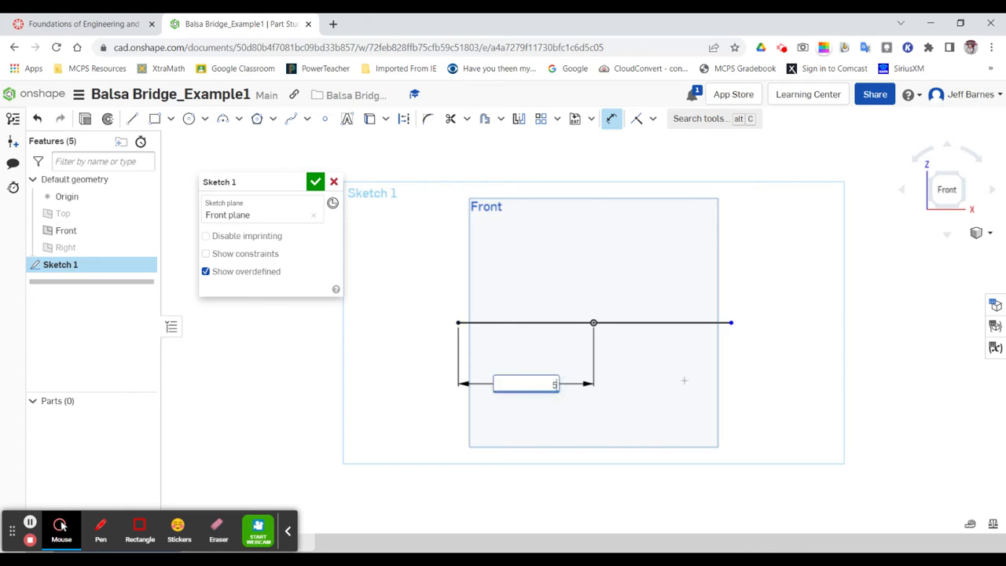
pyautogui.press('Return')
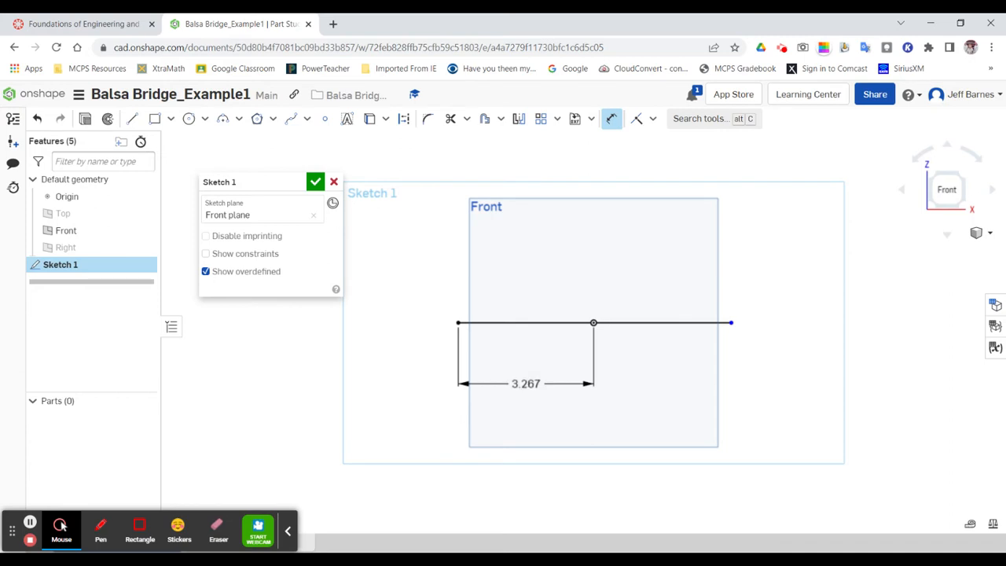
# Dimension the distance from the horizontal line's right endpoint to the origin as 5 in
pyautogui.click(804, 322)
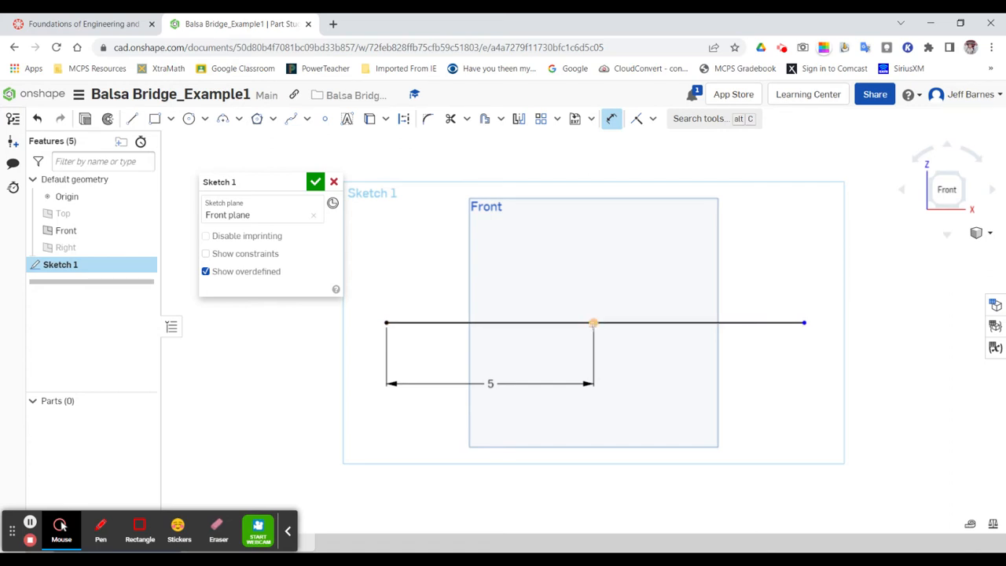
pyautogui.click(593, 323)
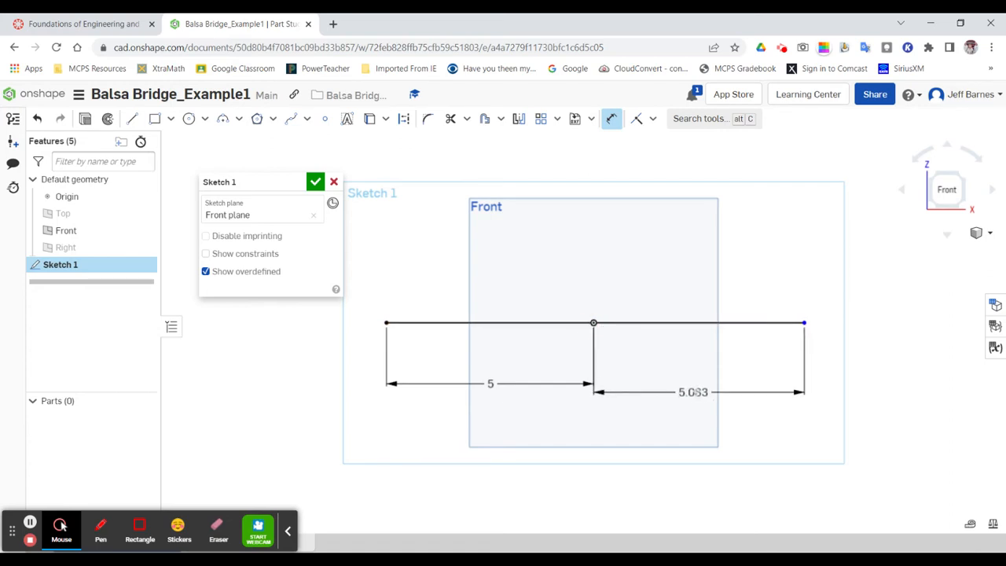
pyautogui.click(711, 399)
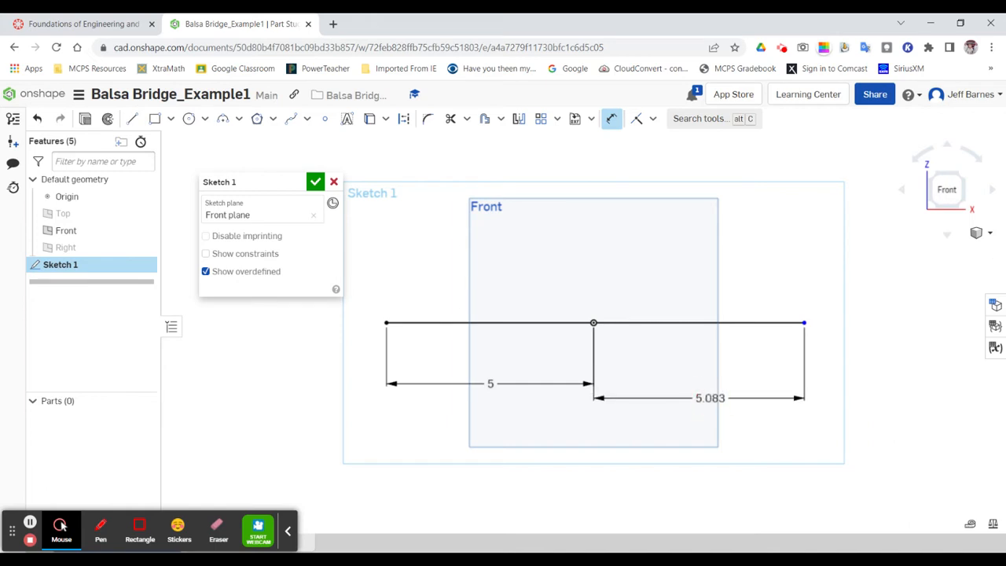
pyautogui.write('5')
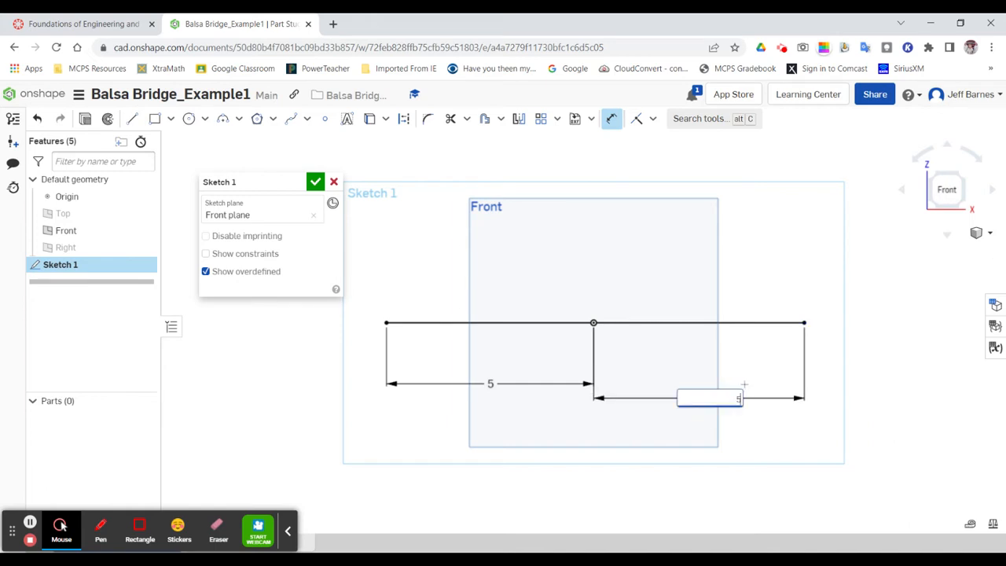
pyautogui.press('Return')
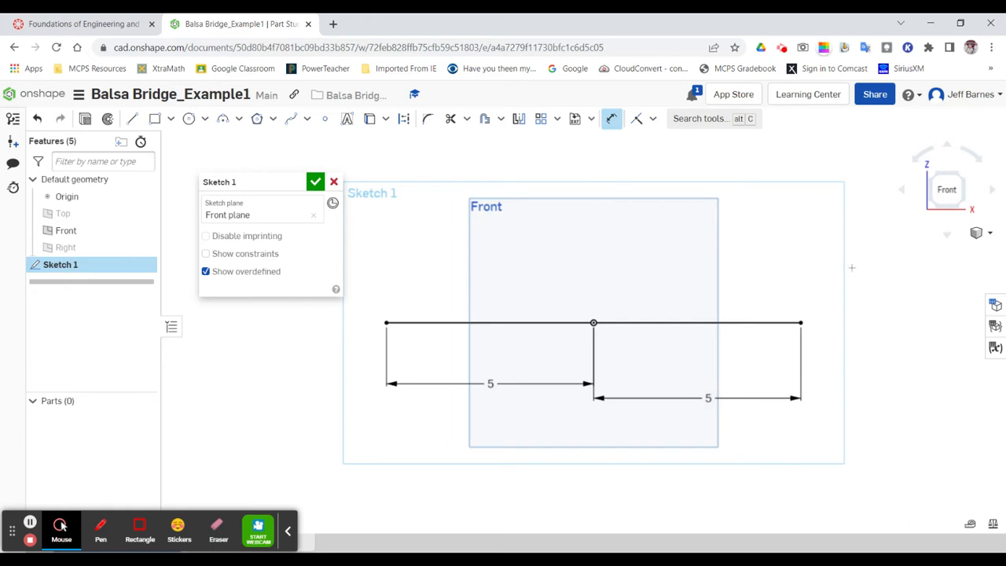
# Sketch a vertical construction line about 2.3 in long upward from the origin
pyautogui.click(133, 119)
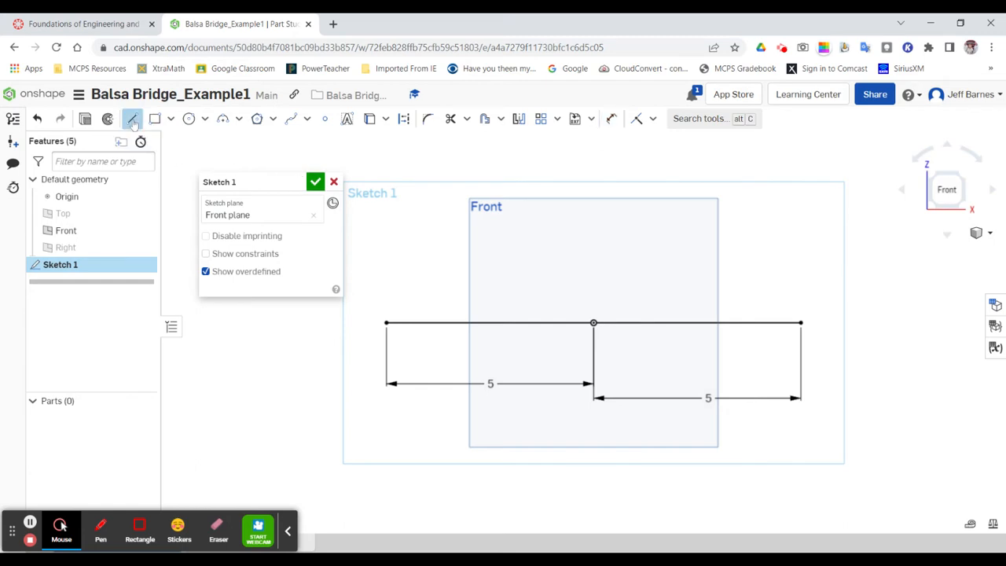
pyautogui.click(404, 121)
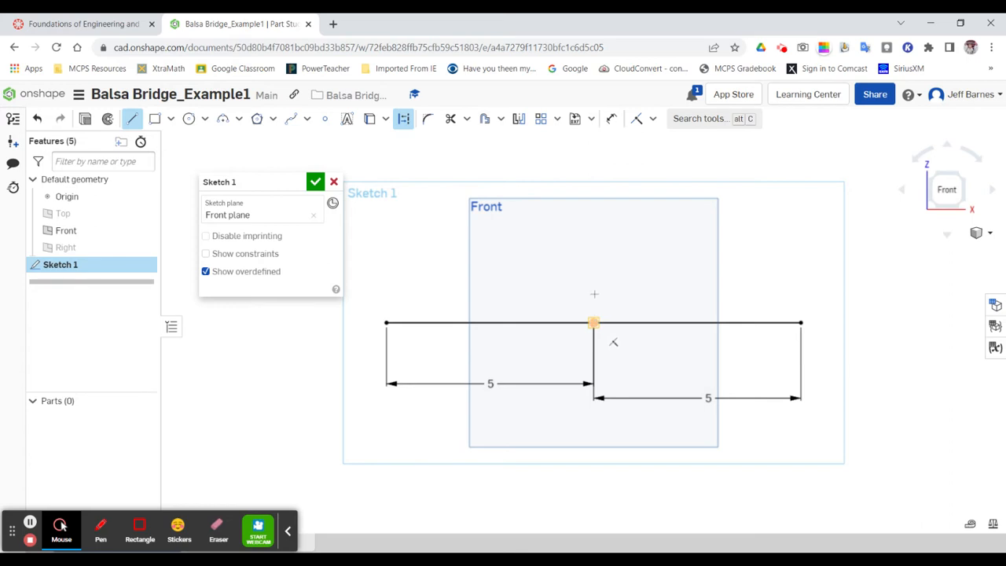
pyautogui.click(593, 322)
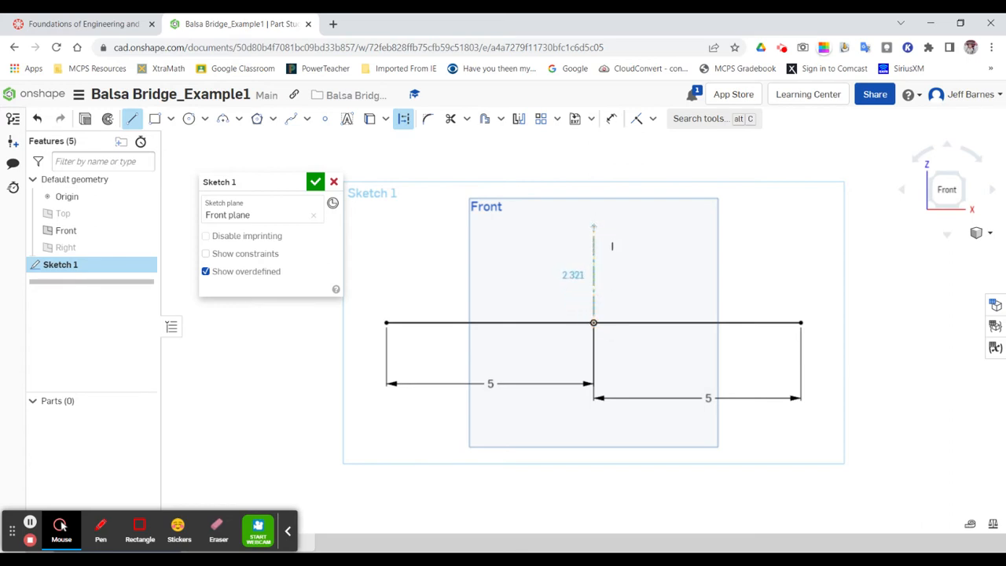
pyautogui.click(594, 226)
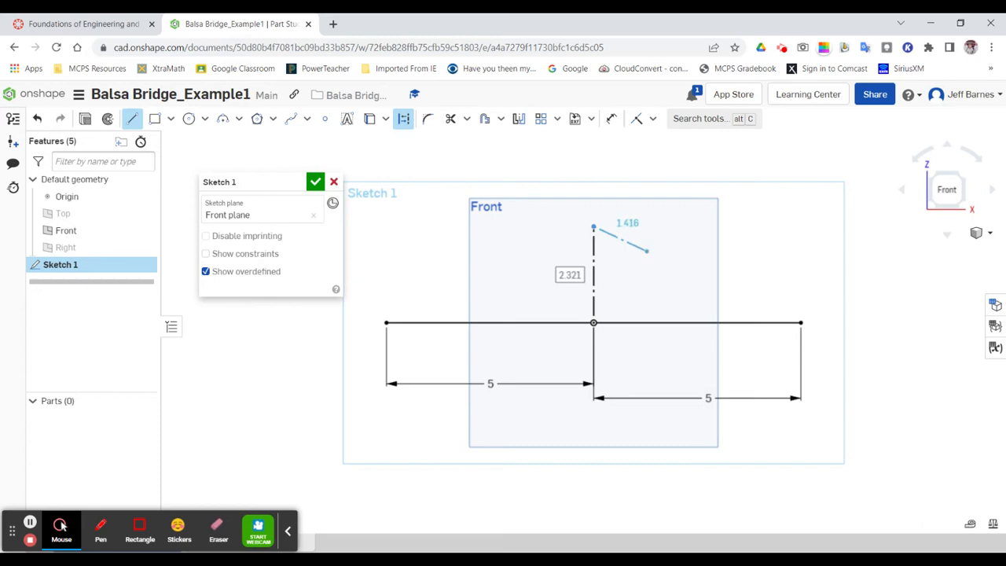
pyautogui.rightClick(648, 252)
pyautogui.click(661, 263)
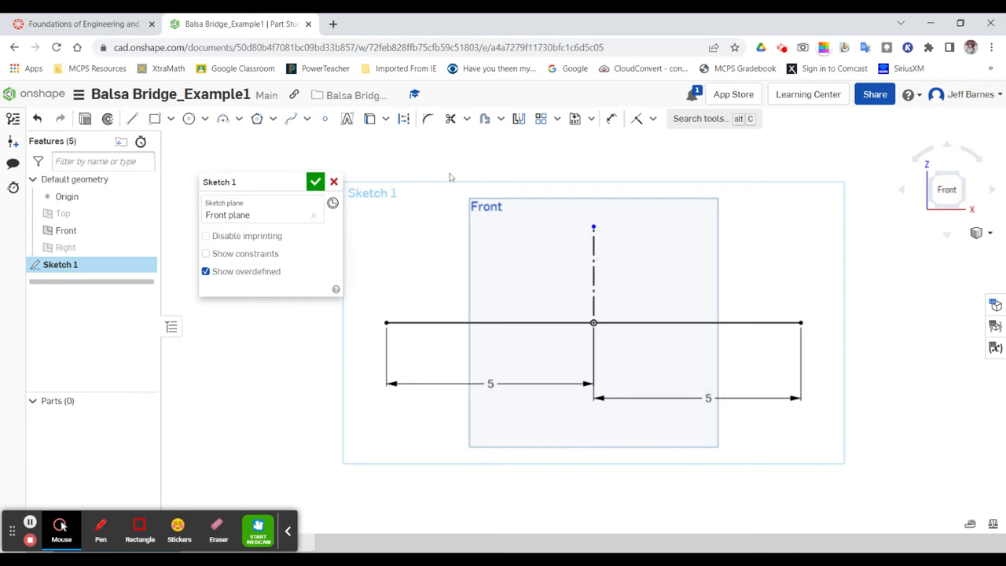
# Sketch a horizontal line about 6 in long through the top endpoint of the vertical construction line, extending to both sides
pyautogui.click(132, 120)
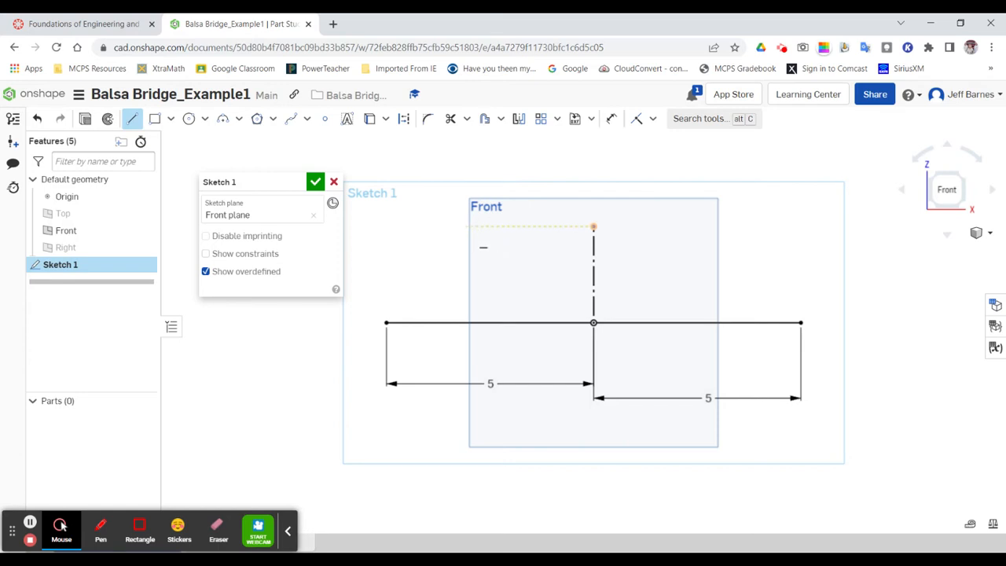
pyautogui.click(464, 228)
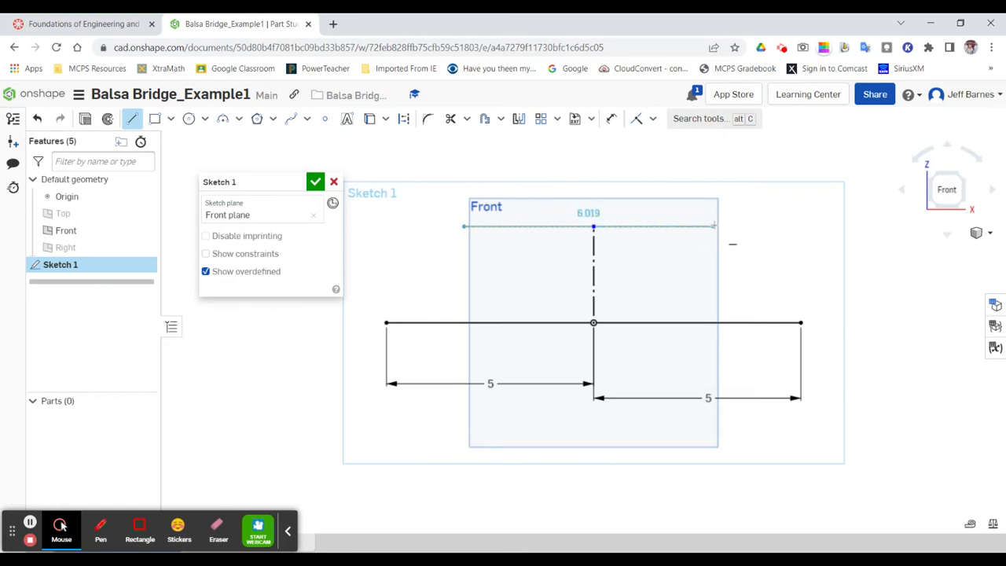
pyautogui.click(714, 226)
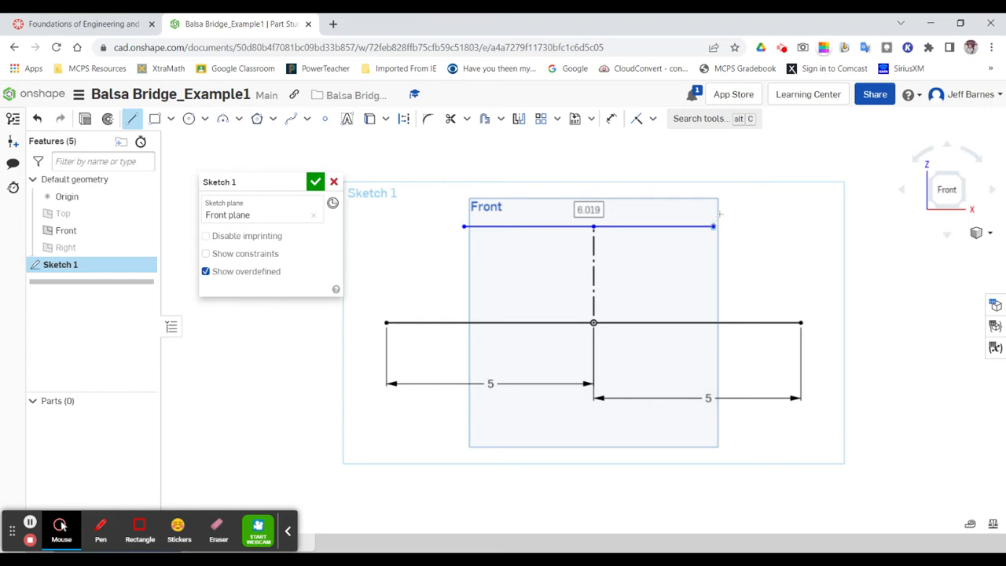
pyautogui.rightClick(749, 198)
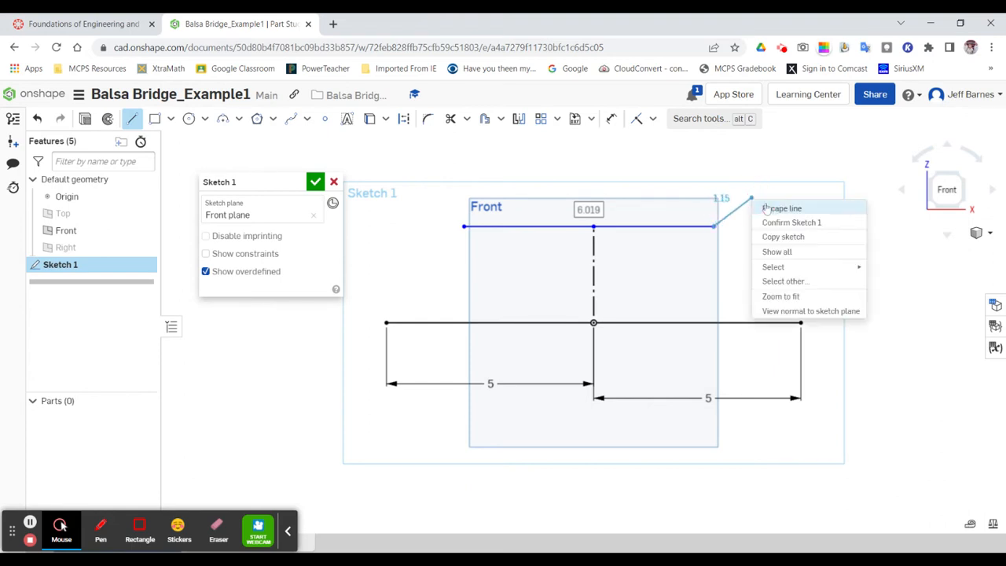
pyautogui.click(779, 209)
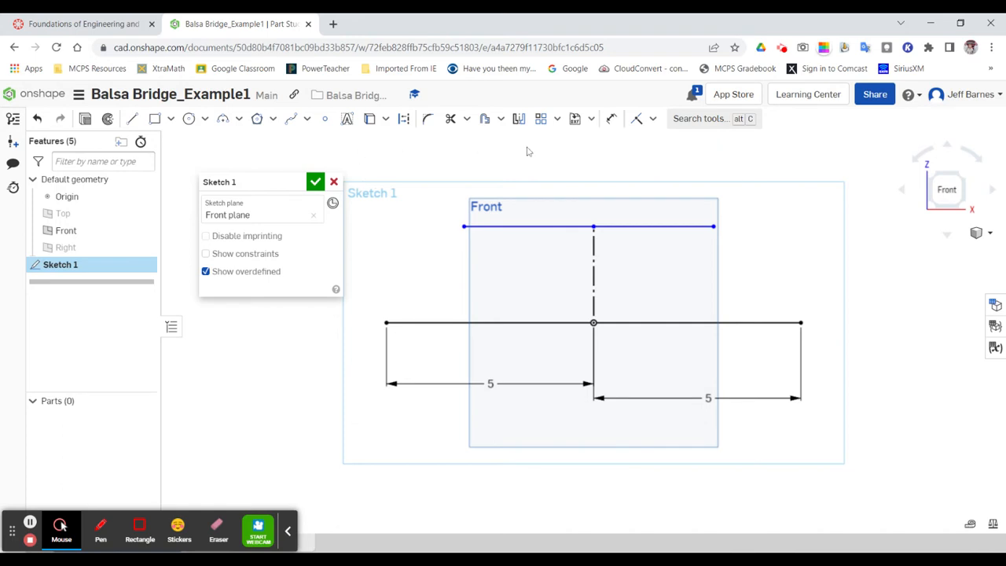
# Dimension the distance from the upper line's left endpoint to the construction line's top endpoint as 4.125 in
pyautogui.click(613, 122)
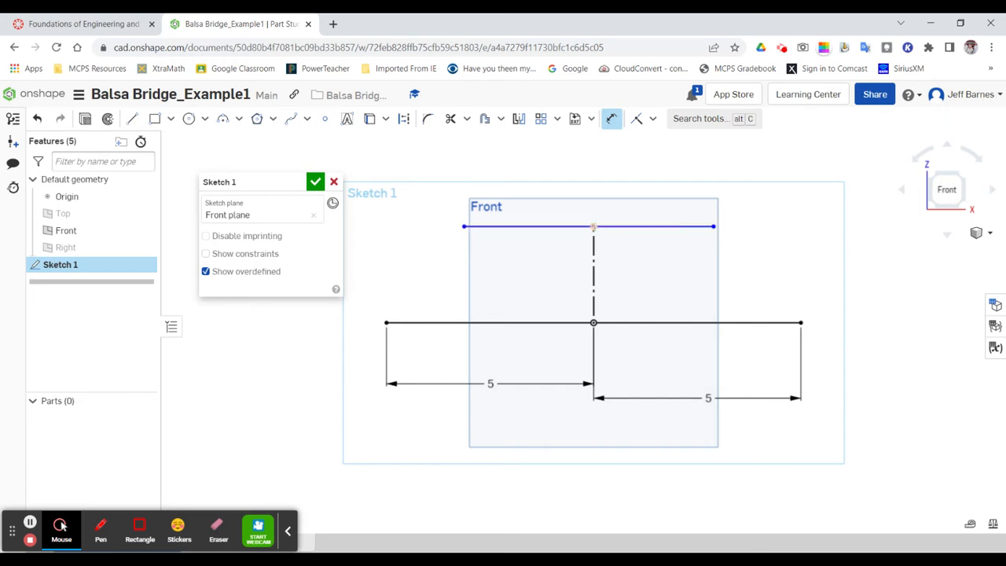
pyautogui.click(594, 228)
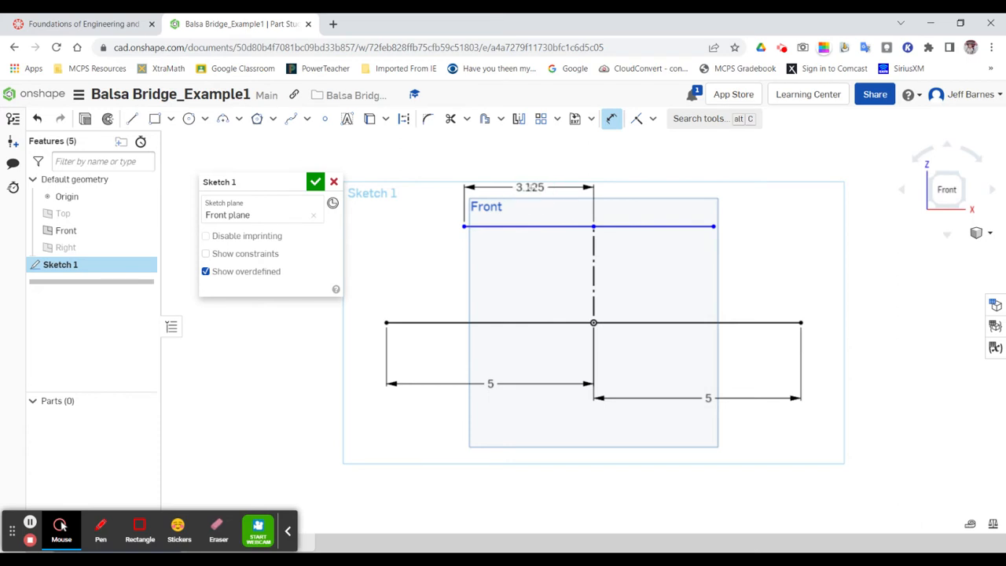
pyautogui.click(532, 188)
pyautogui.write('3.125')
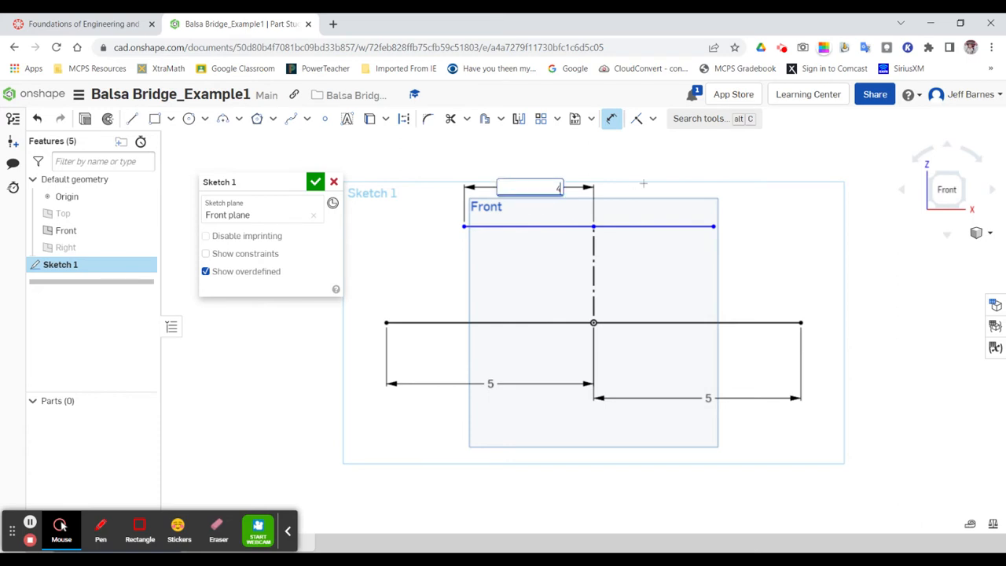
pyautogui.press('Return')
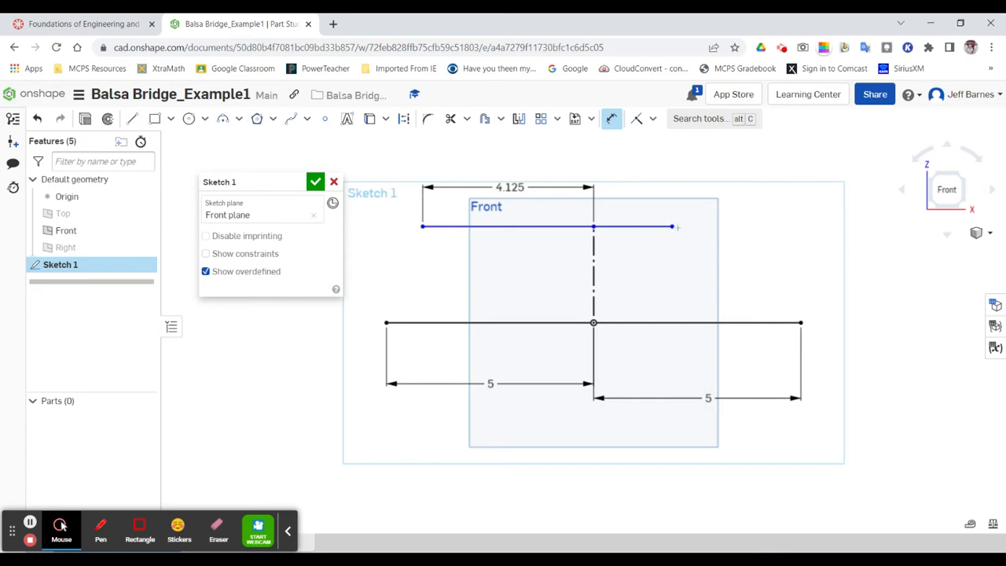
# Dimension the distance from the upper line's right endpoint to the construction line's top endpoint as 4.125 in and finish the sketch
pyautogui.click(672, 226)
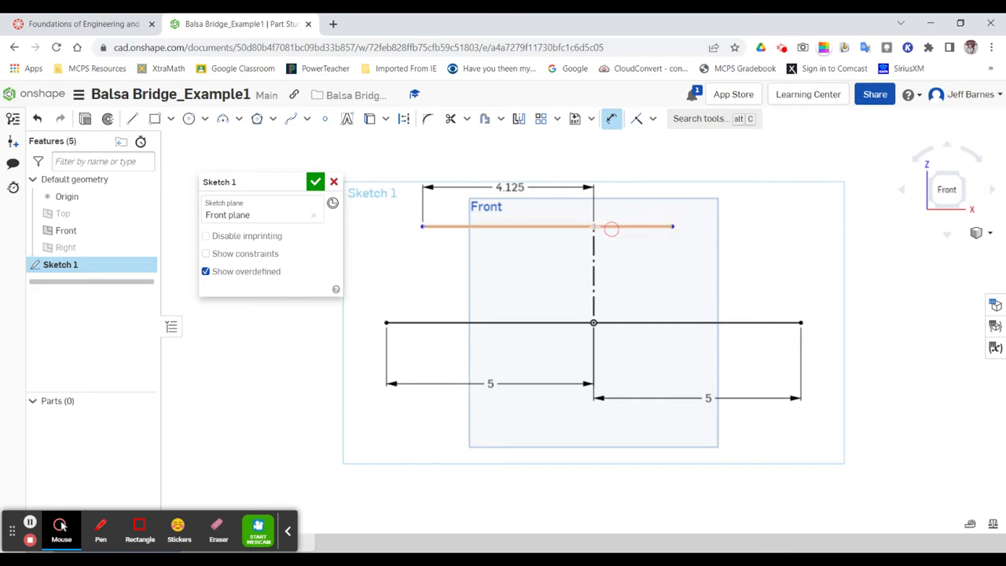
pyautogui.click(593, 227)
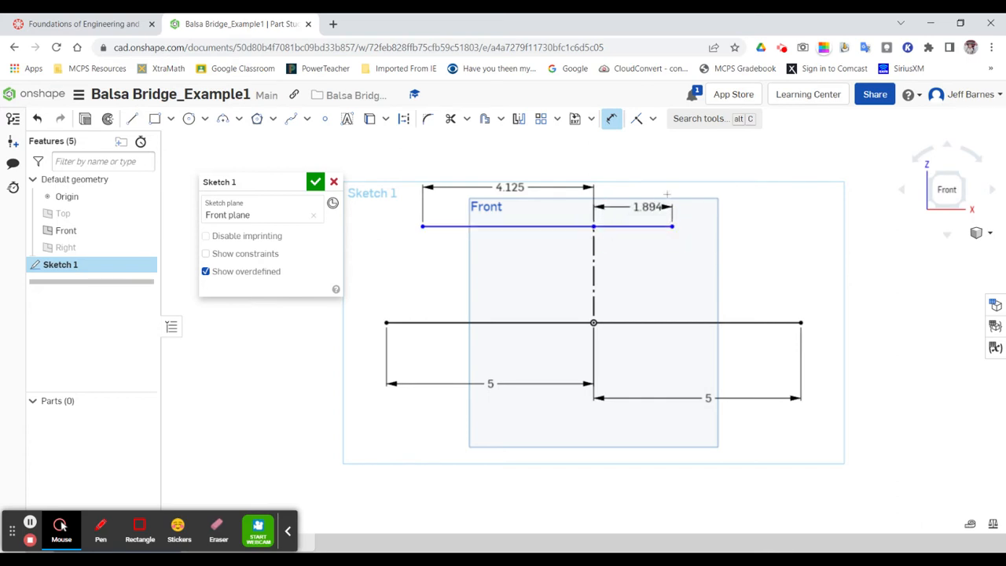
pyautogui.click(650, 177)
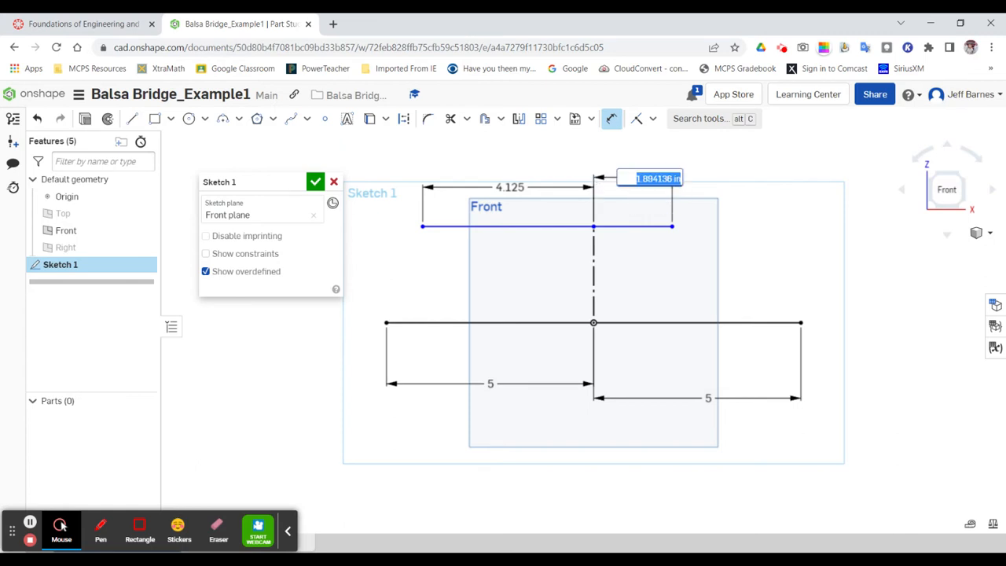
pyautogui.write('4.125')
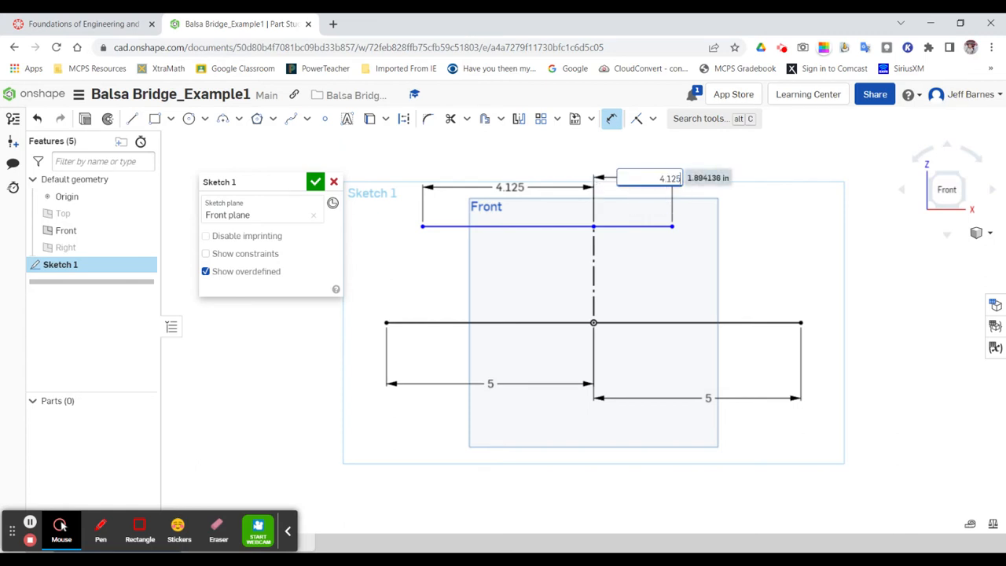
pyautogui.press('Return')
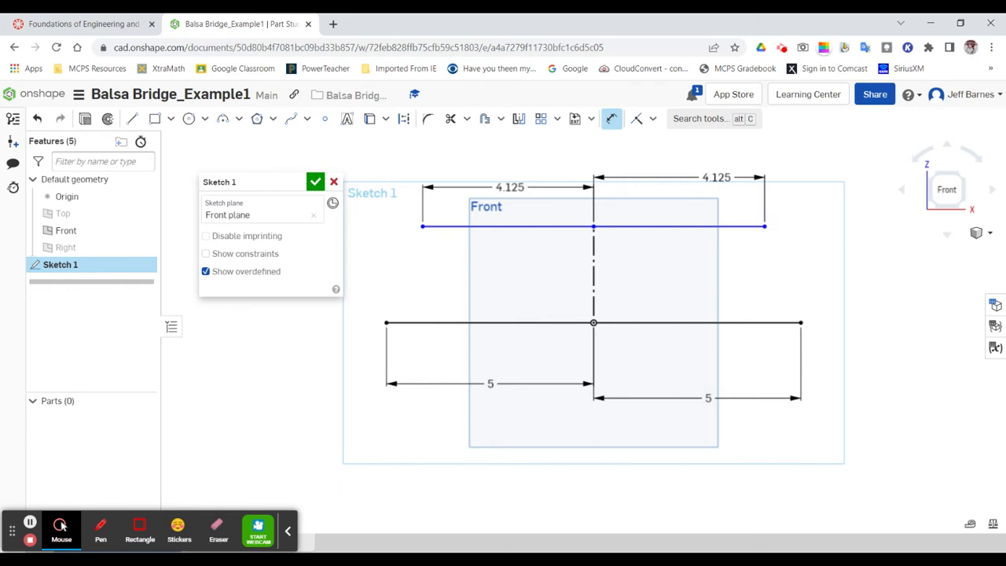
pyautogui.click(315, 182)
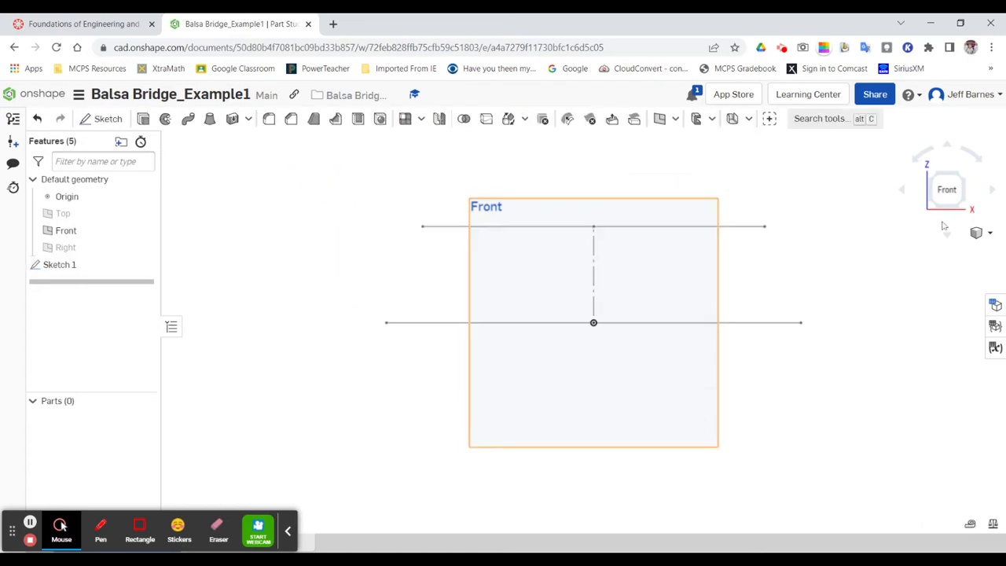
# Start a Frame feature with the rectangular bar profile along both the lower and upper horizontal sketch lines
pyautogui.click(984, 235)
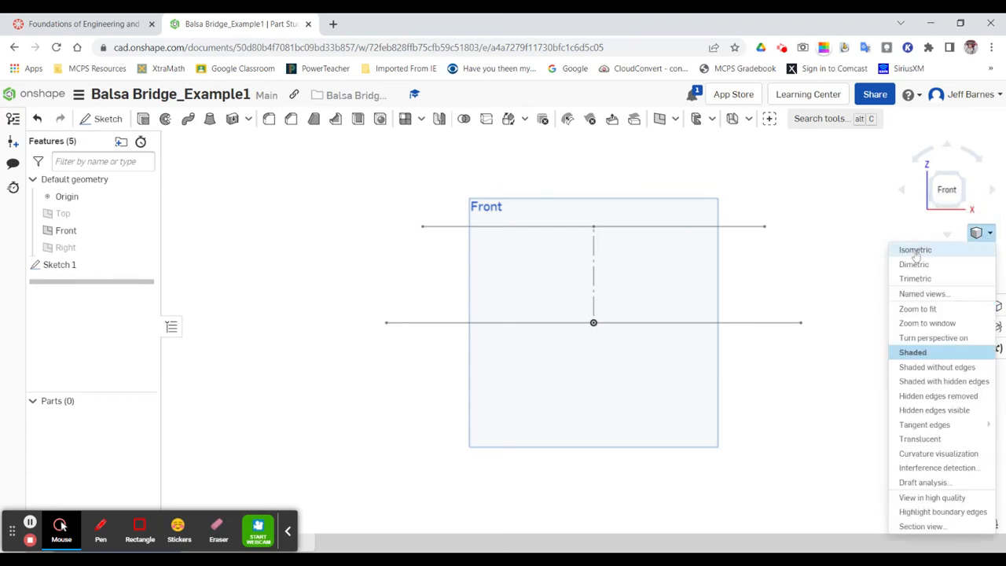
pyautogui.click(915, 250)
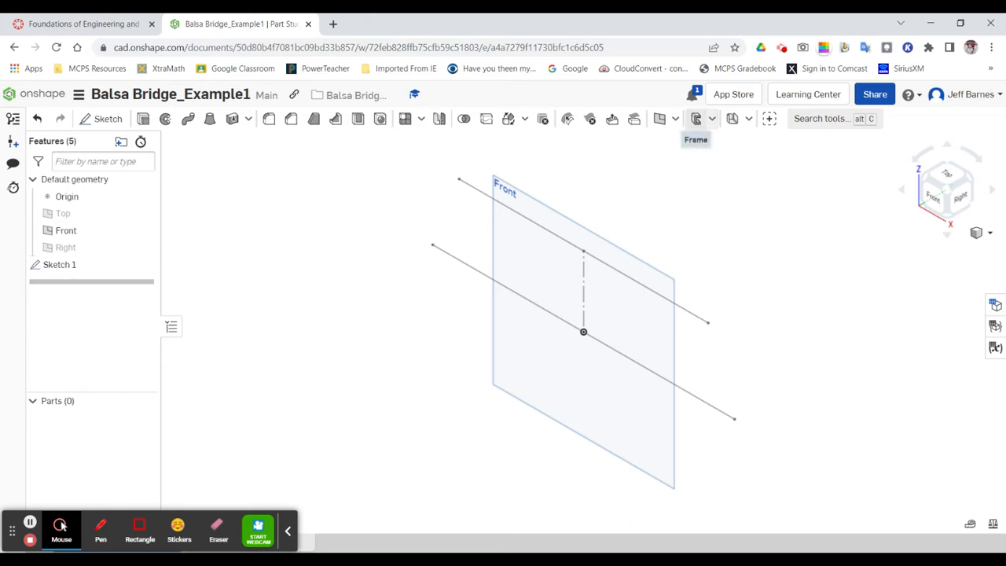
pyautogui.moveTo(697, 124)
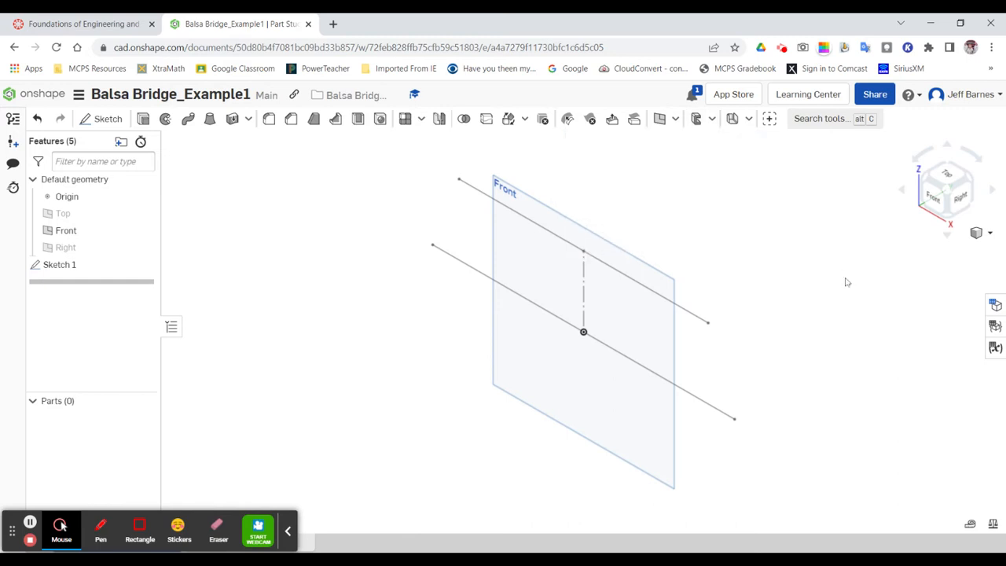
pyautogui.click(697, 121)
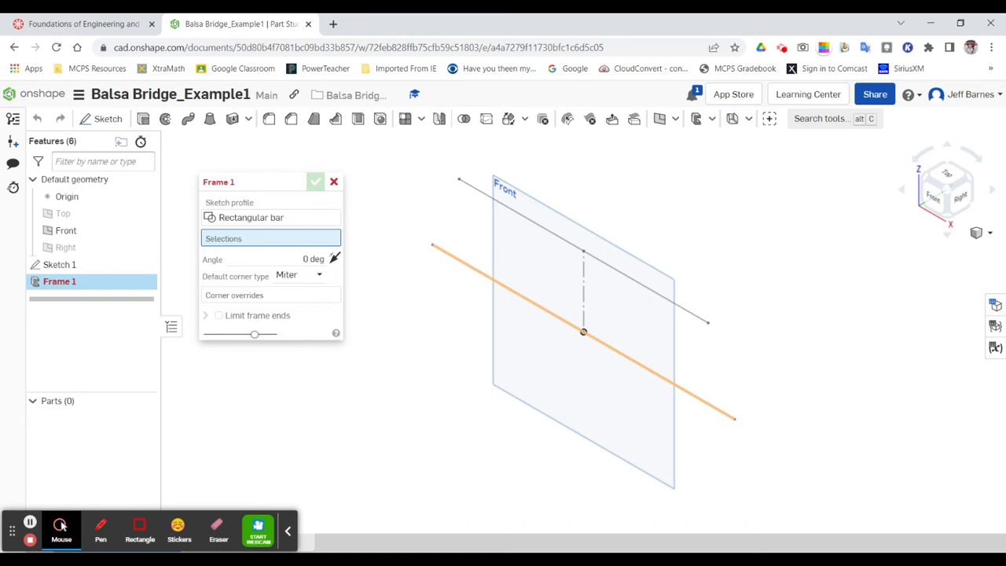
pyautogui.click(650, 370)
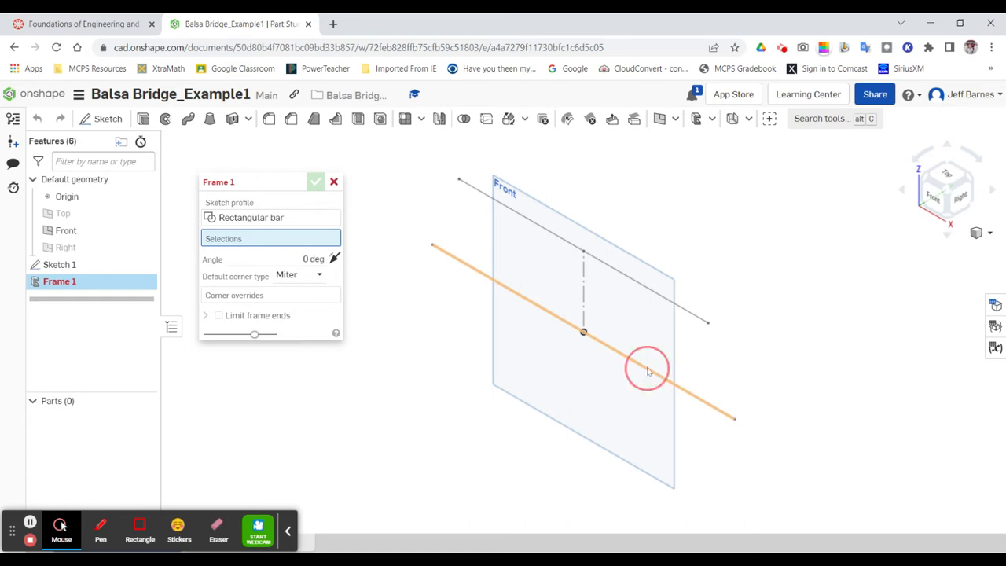
pyautogui.click(653, 292)
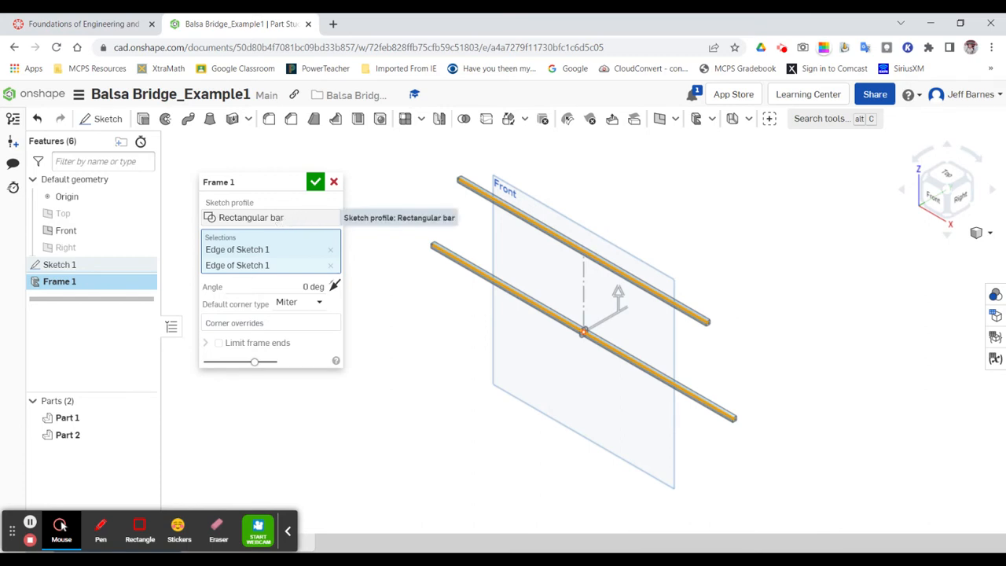
# Try the 8020 standard for the frame's sketch profile
pyautogui.click(277, 220)
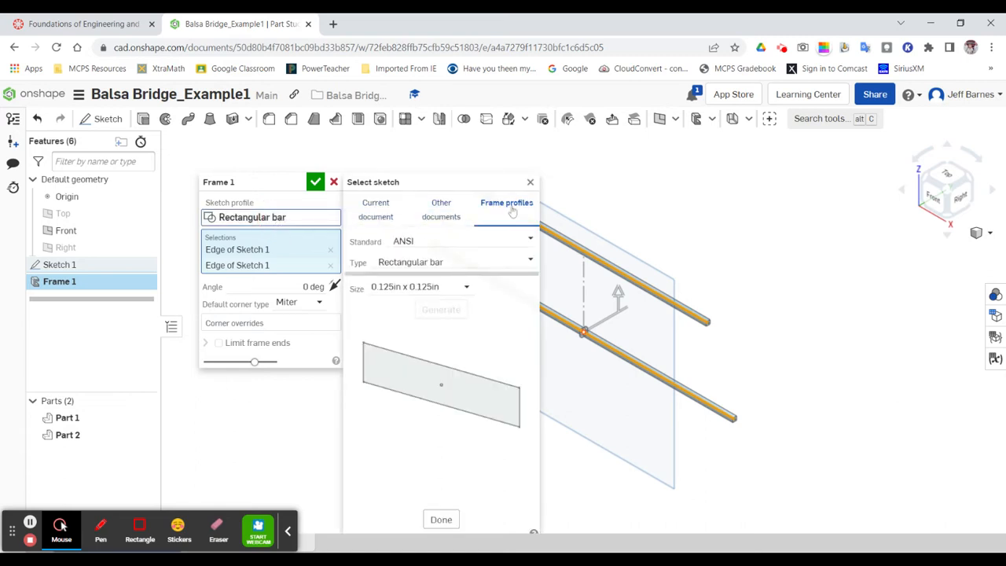
pyautogui.click(493, 243)
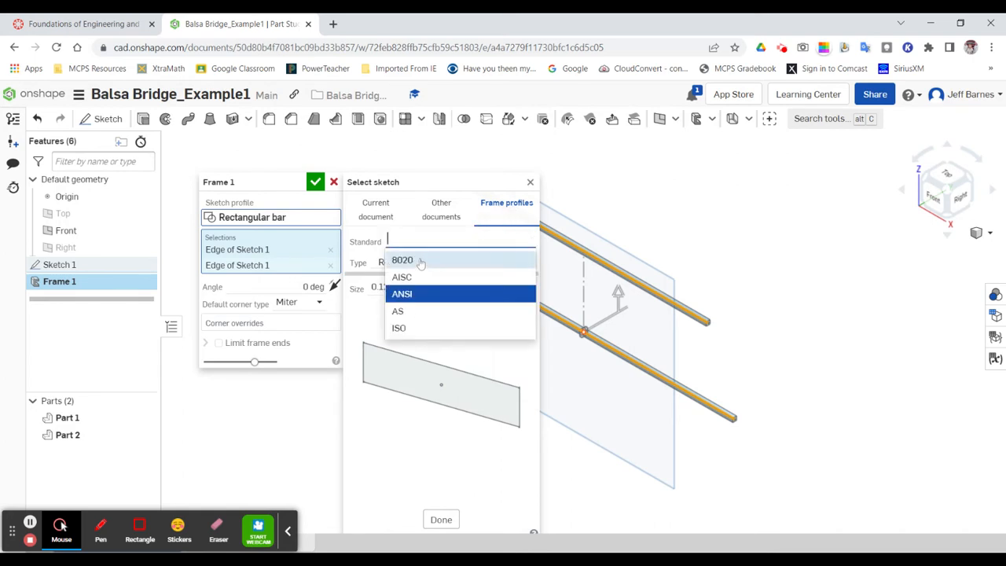
pyautogui.click(420, 261)
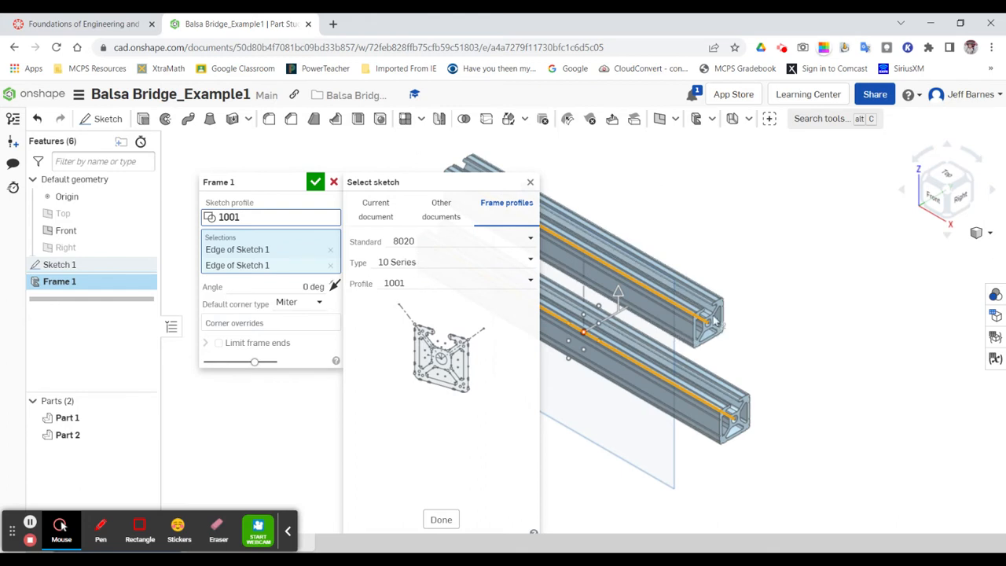
# Set the frame profile to an ANSI rectangular bar of size 0.125in x 0.125in, generate it and accept the frame
pyautogui.click(500, 244)
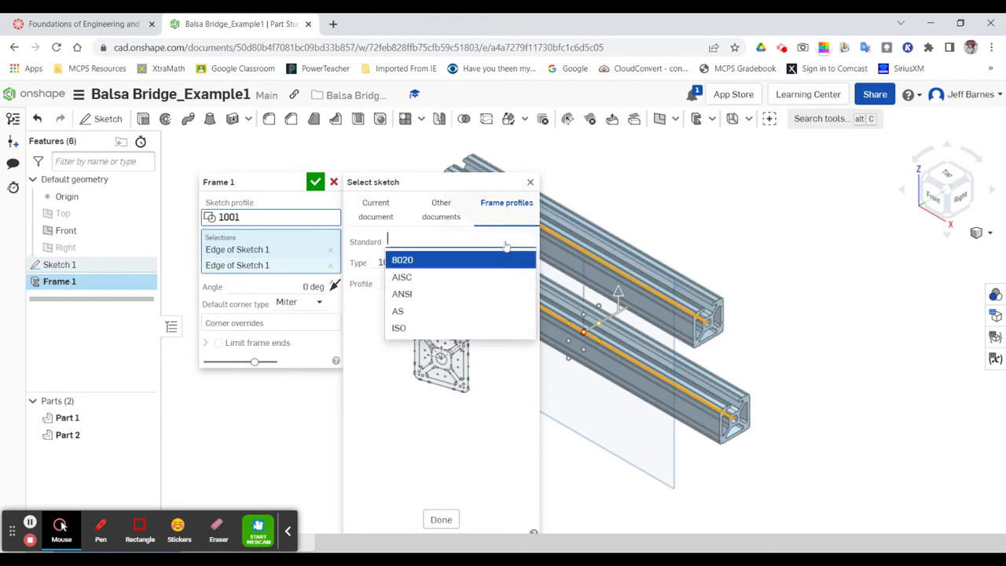
pyautogui.click(423, 295)
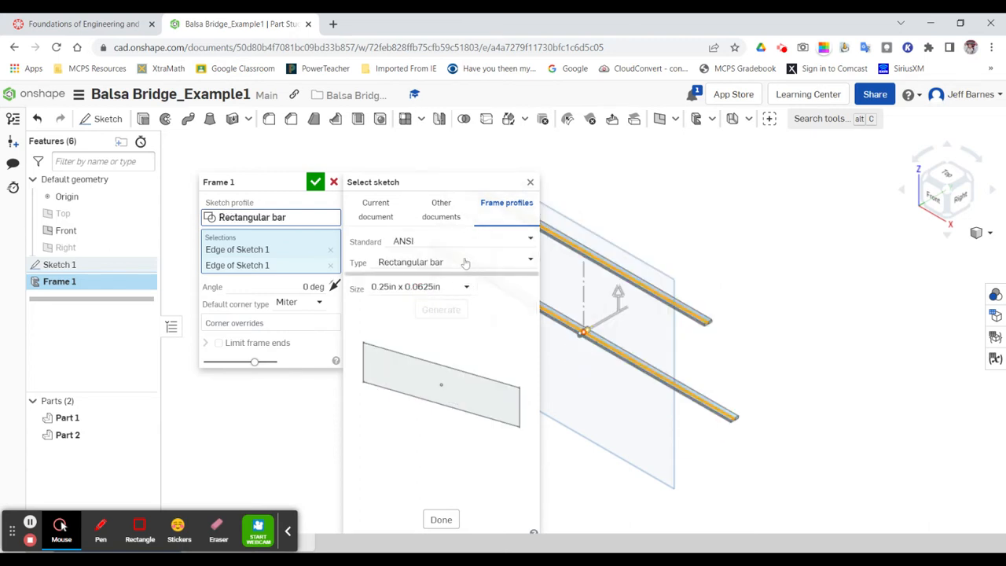
pyautogui.click(406, 289)
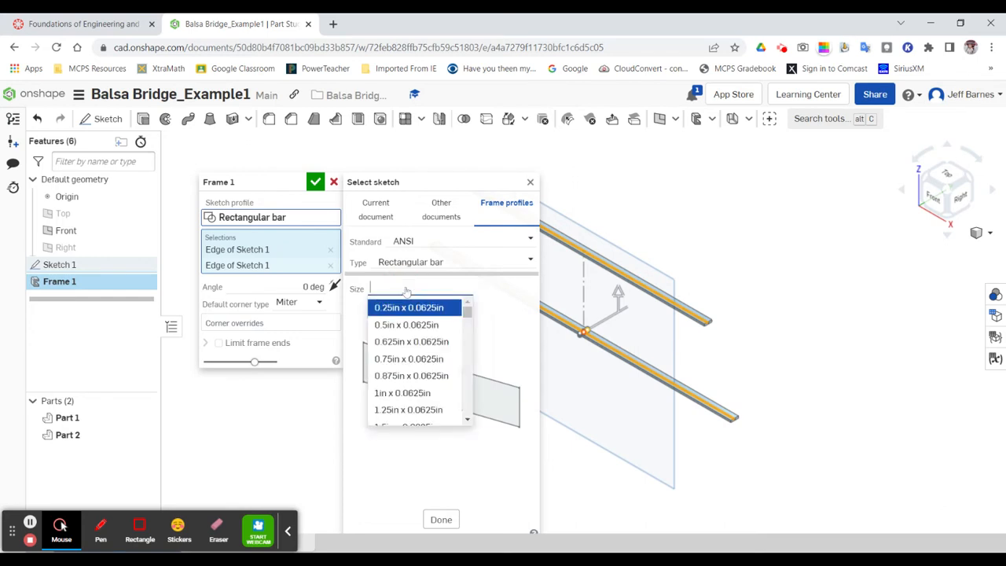
pyautogui.write('0.125')
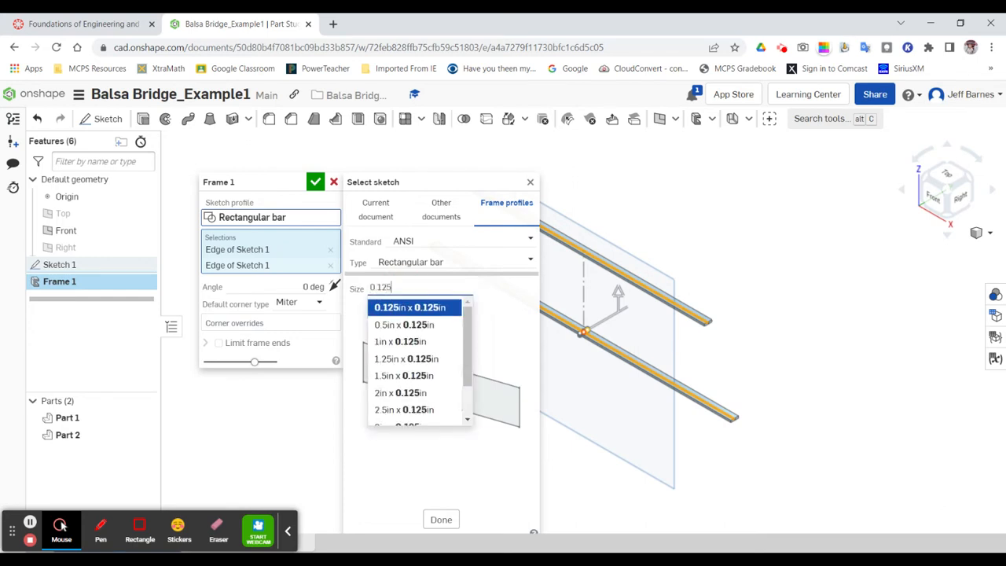
pyautogui.click(438, 308)
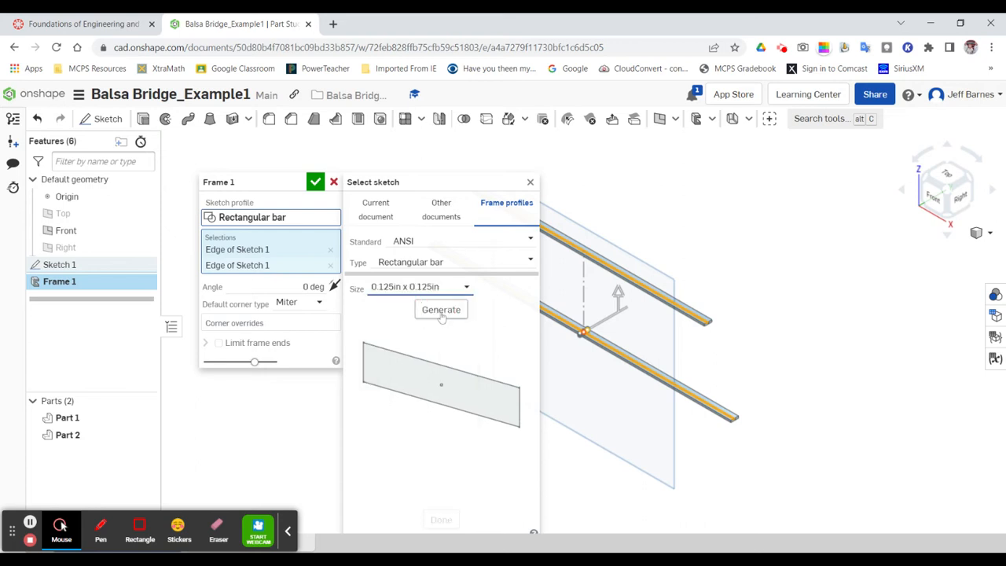
pyautogui.click(441, 310)
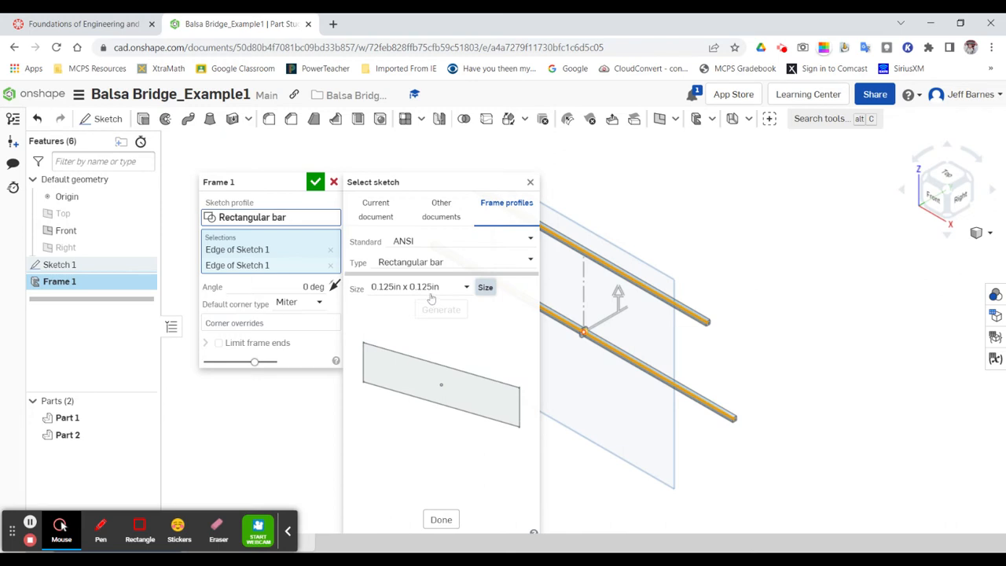
pyautogui.click(441, 520)
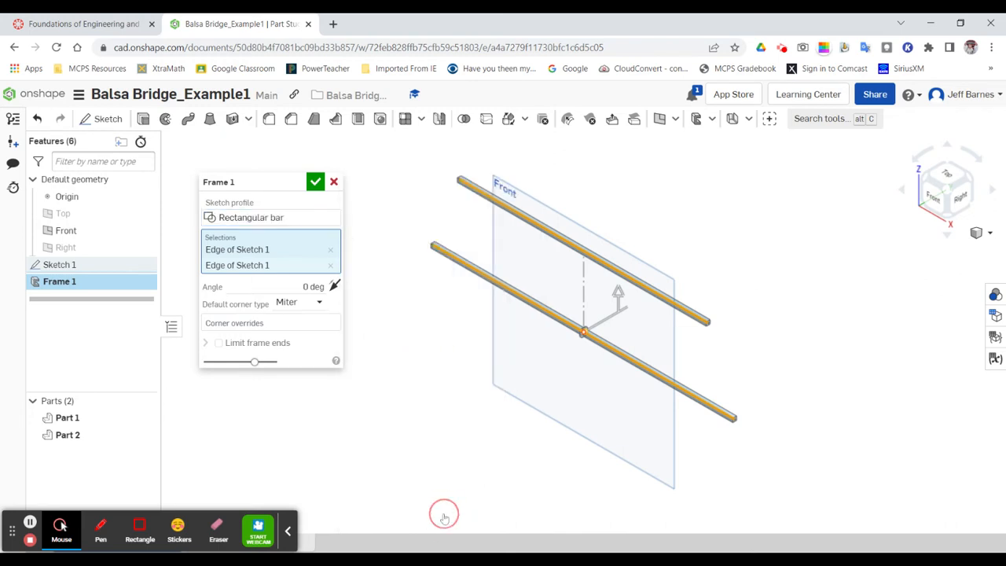
pyautogui.click(315, 183)
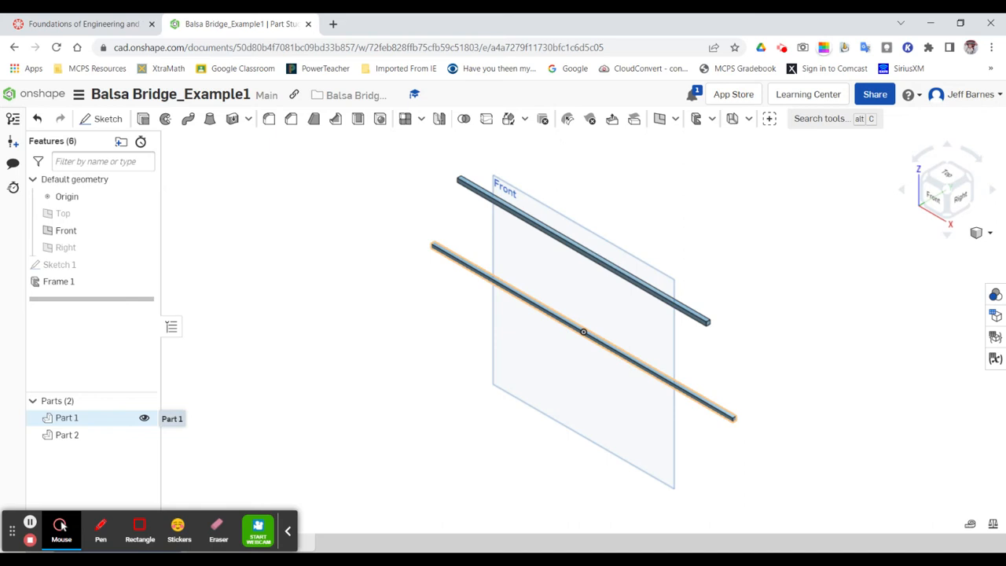
# Rename Part 1, the lower bar, as Base
pyautogui.rightClick(88, 423)
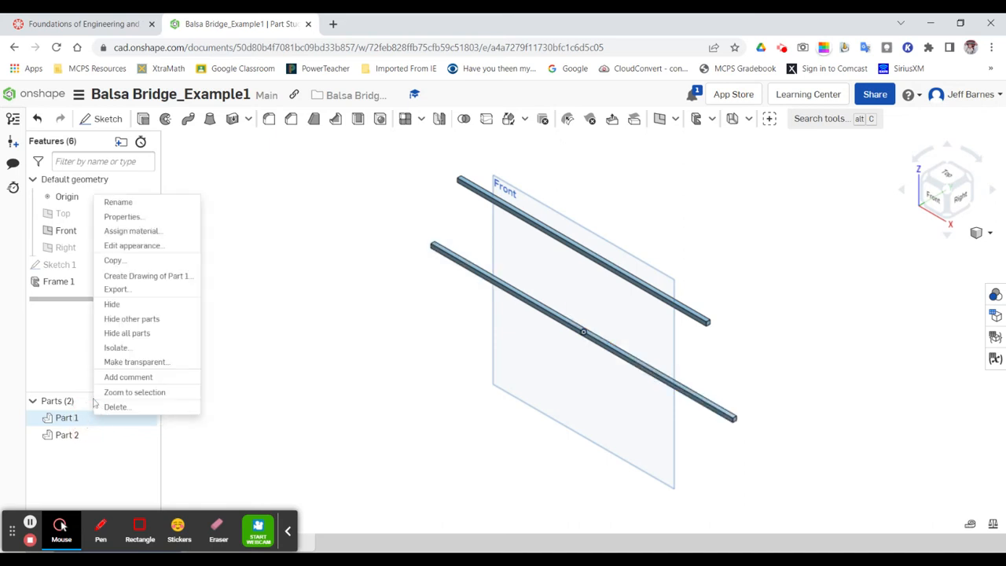
pyautogui.click(120, 203)
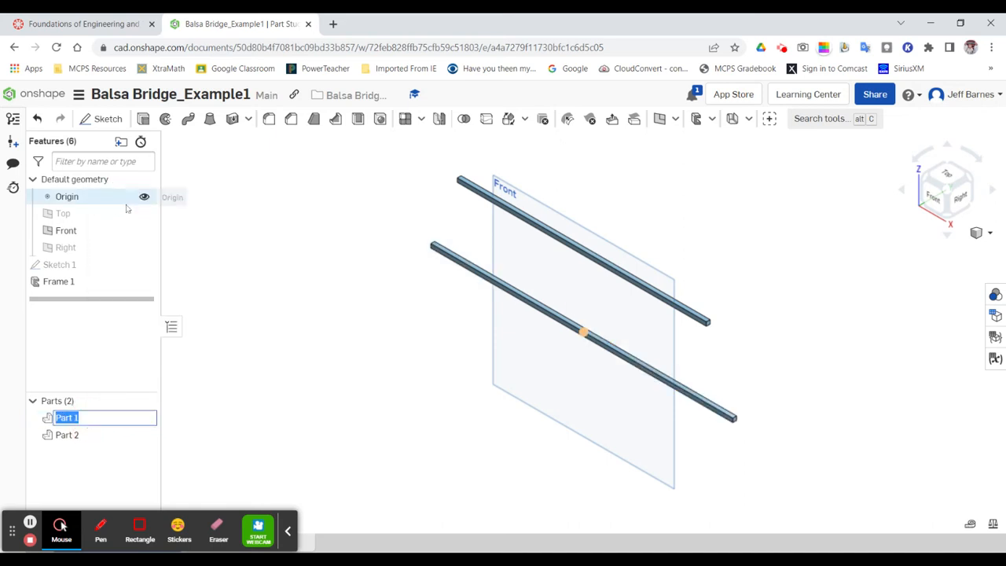
pyautogui.write('Base')
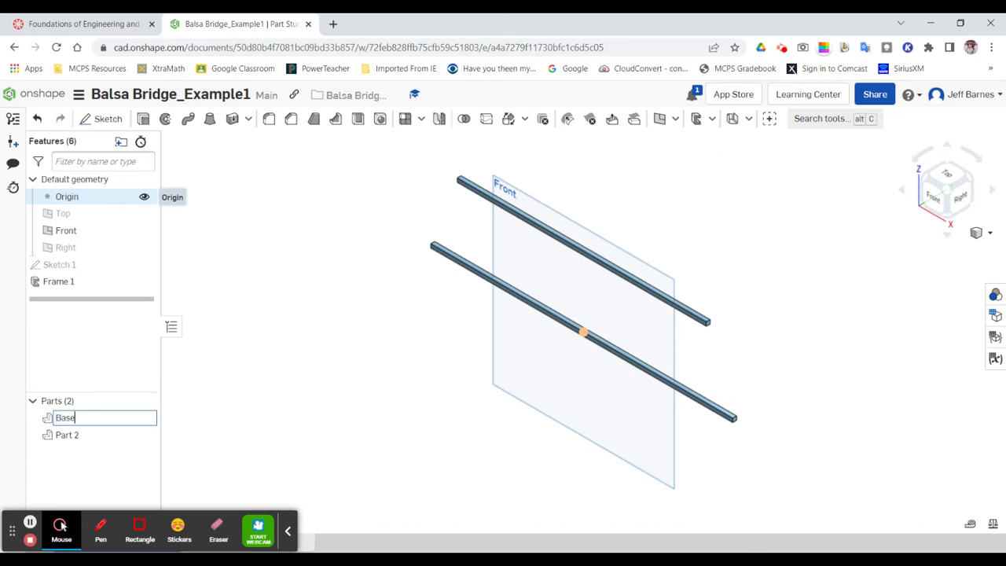
pyautogui.press('Return')
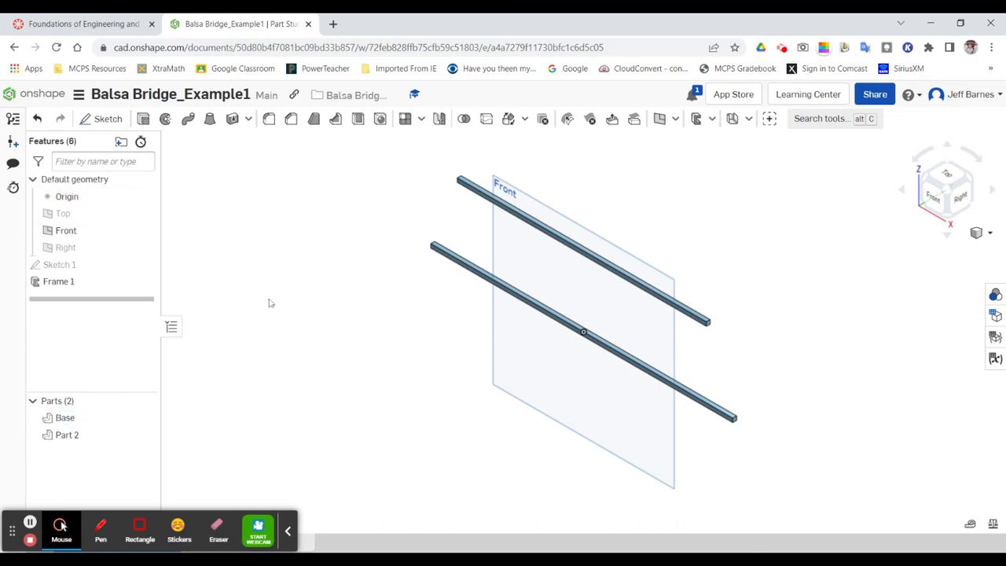
# Rename Part 2, the upper bar, as Top
pyautogui.click(67, 436)
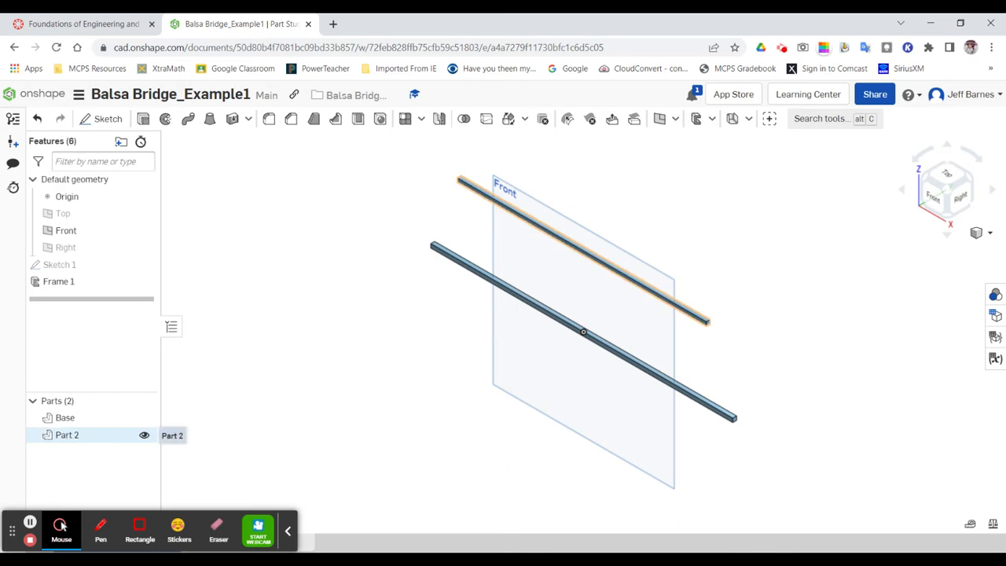
pyautogui.rightClick(69, 435)
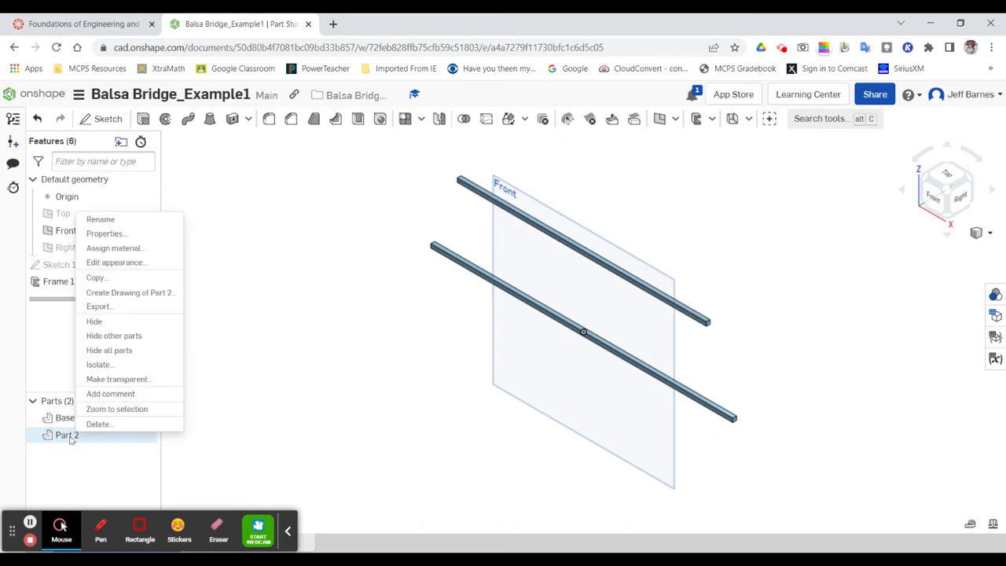
pyautogui.click(101, 220)
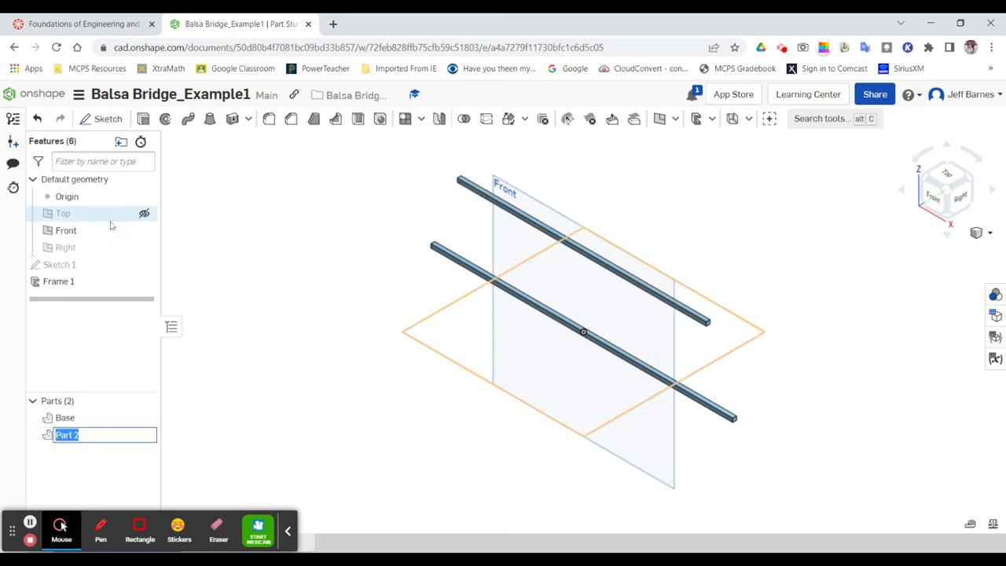
pyautogui.write('Top')
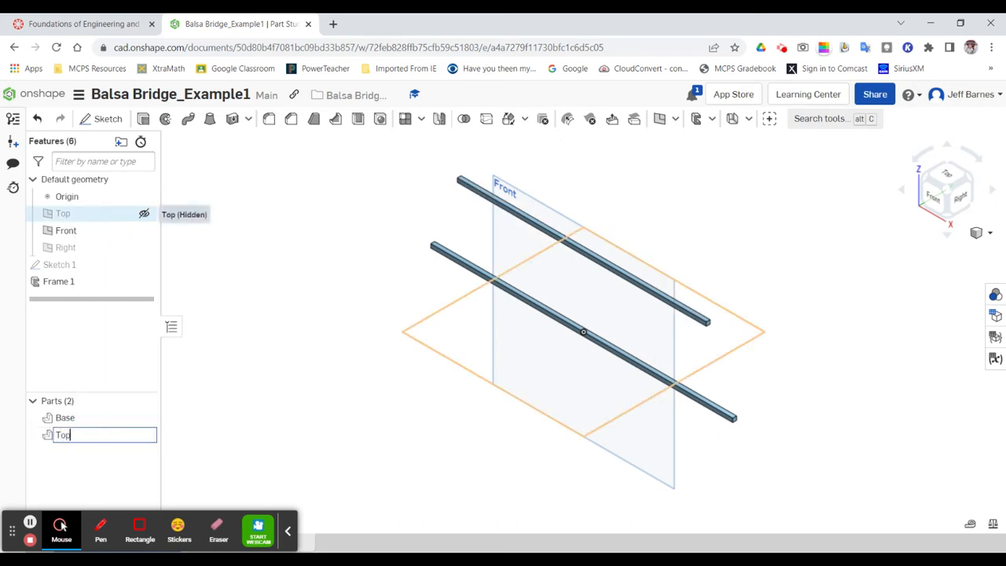
pyautogui.click(264, 297)
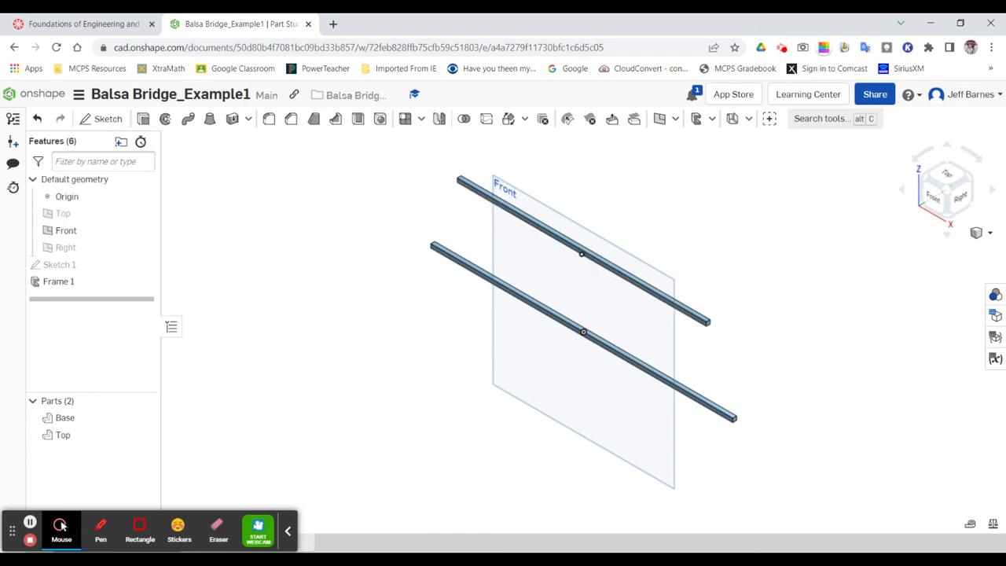
# Start a sketch on the Front plane and draw a vertical construction line about 1.3 in long between the bars, directly above the origin
pyautogui.click(106, 124)
pyautogui.click(625, 256)
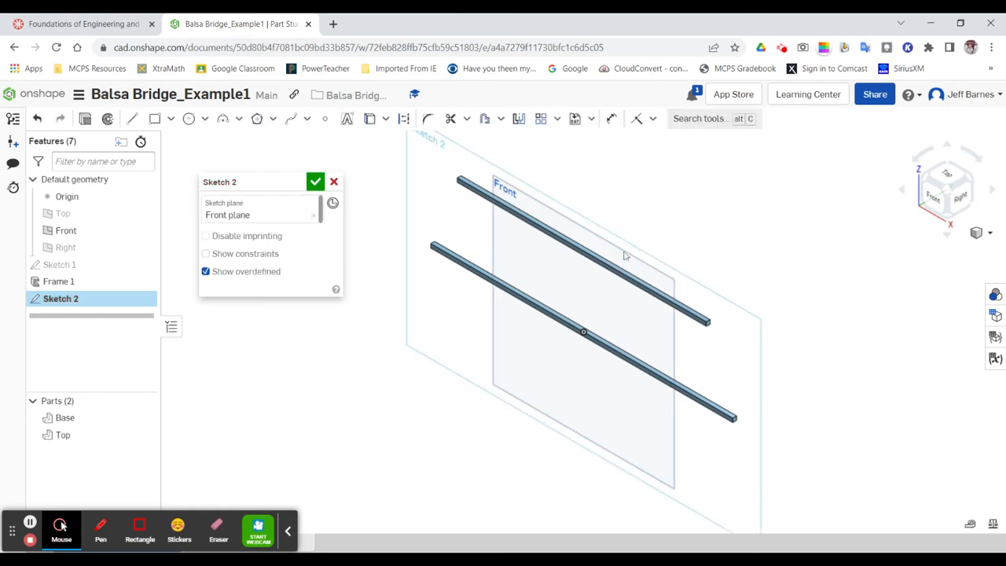
pyautogui.click(936, 198)
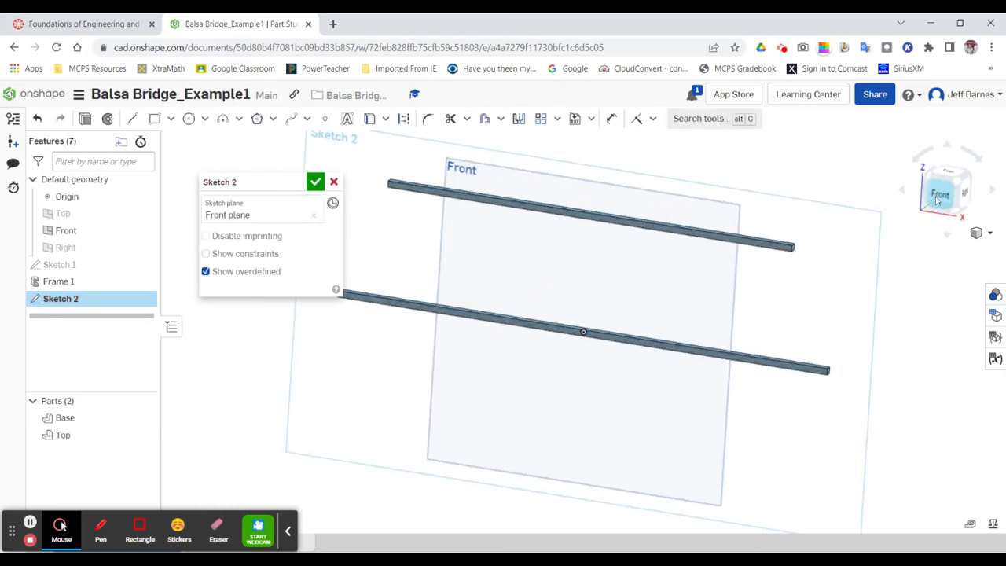
pyautogui.scroll(1, 606, 404)
pyautogui.scroll(-3, 606, 404)
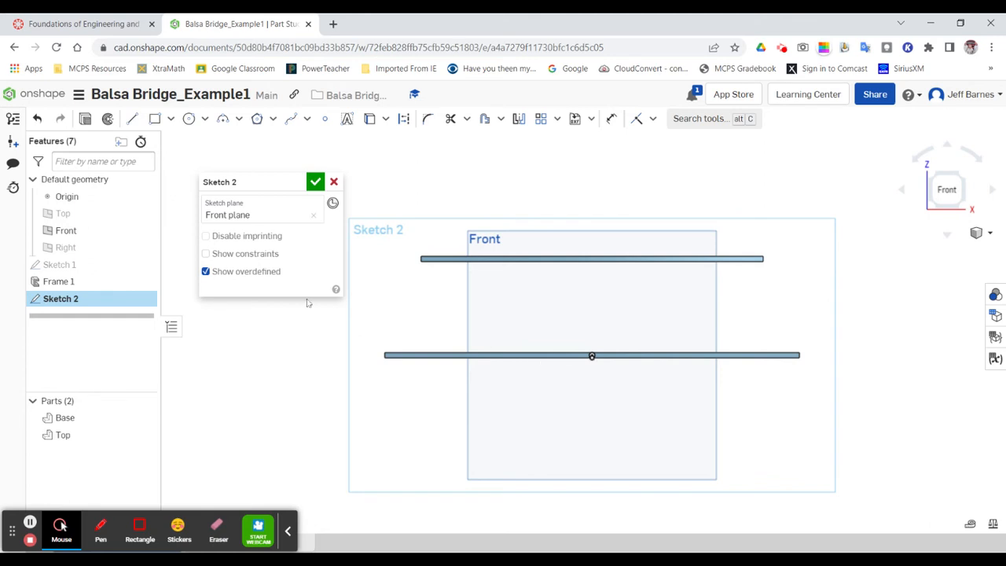
pyautogui.click(132, 119)
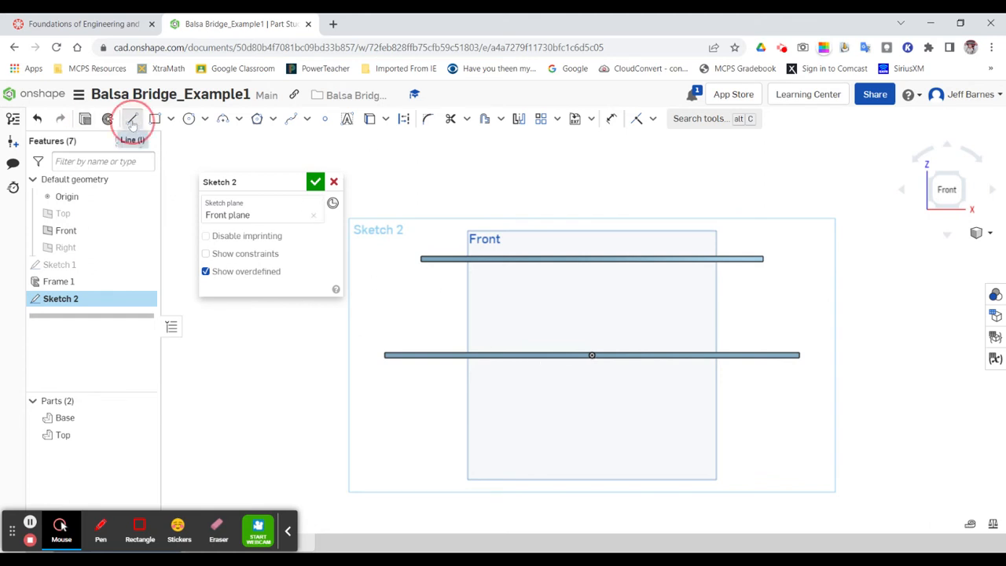
pyautogui.click(403, 119)
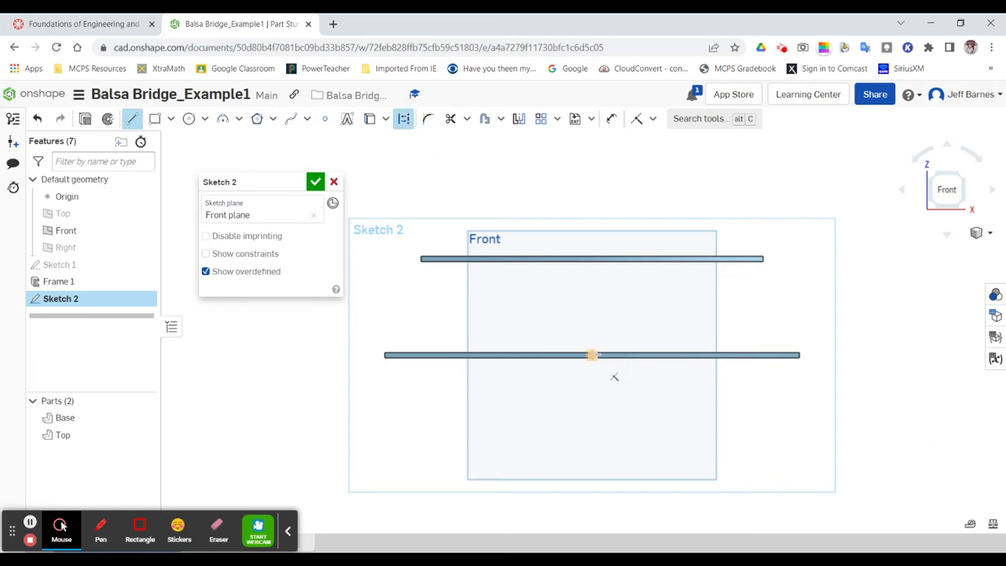
pyautogui.click(592, 355)
pyautogui.click(592, 330)
pyautogui.click(591, 276)
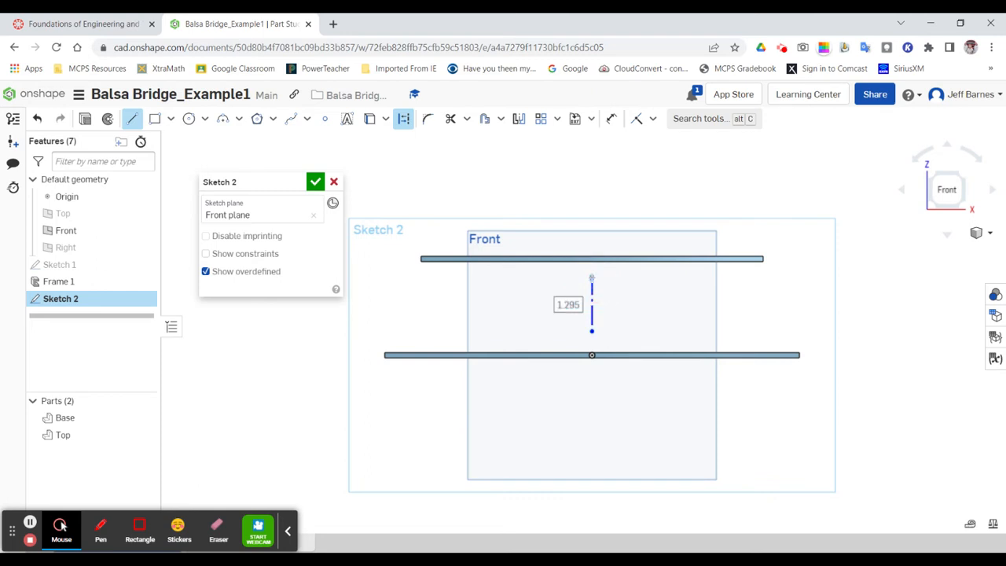
pyautogui.rightClick(651, 299)
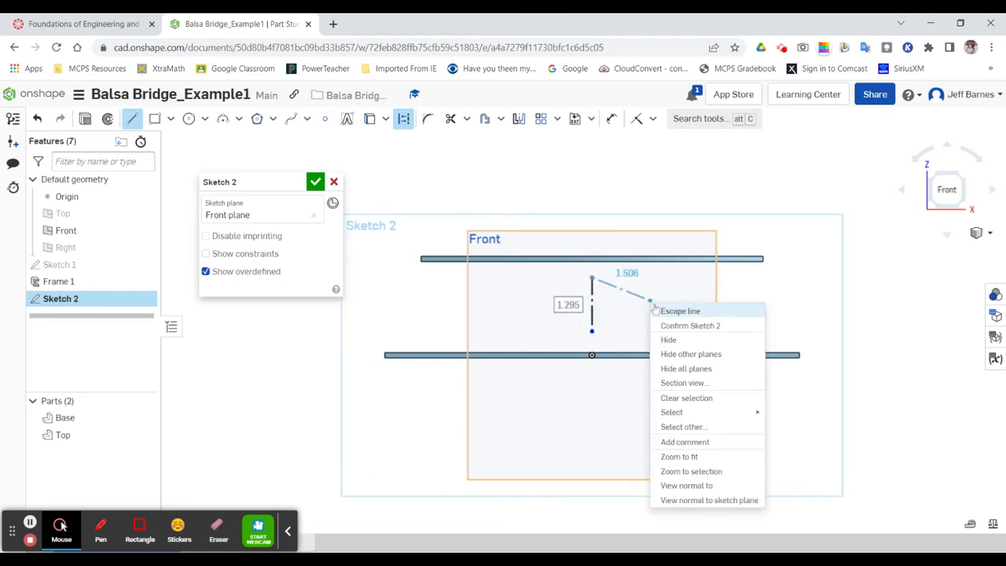
pyautogui.click(678, 311)
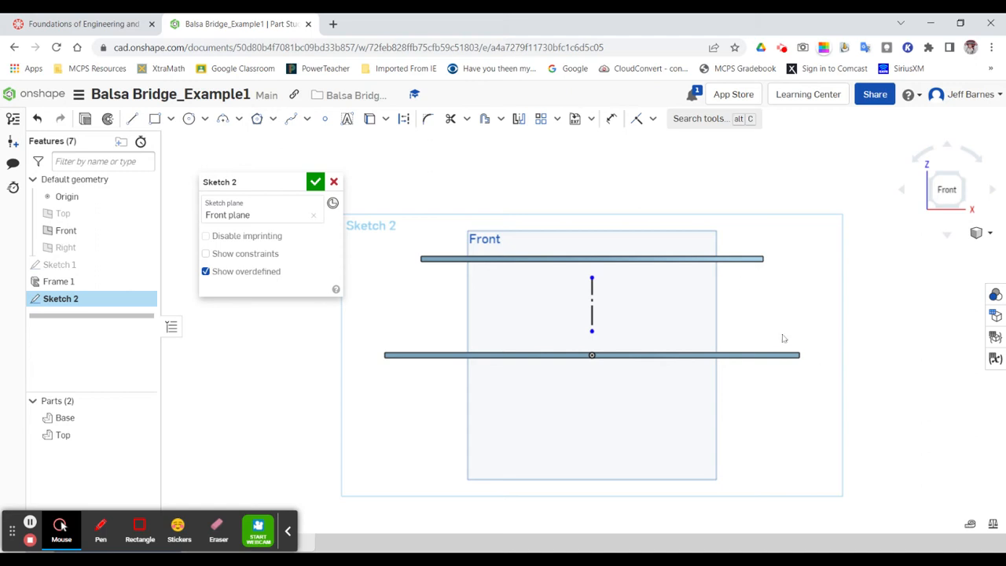
# Sketch a slanted line about 2.28 in long from just above the base bar's right end up to just below the top bar's right end
pyautogui.click(132, 122)
pyautogui.scroll(5, 794, 354)
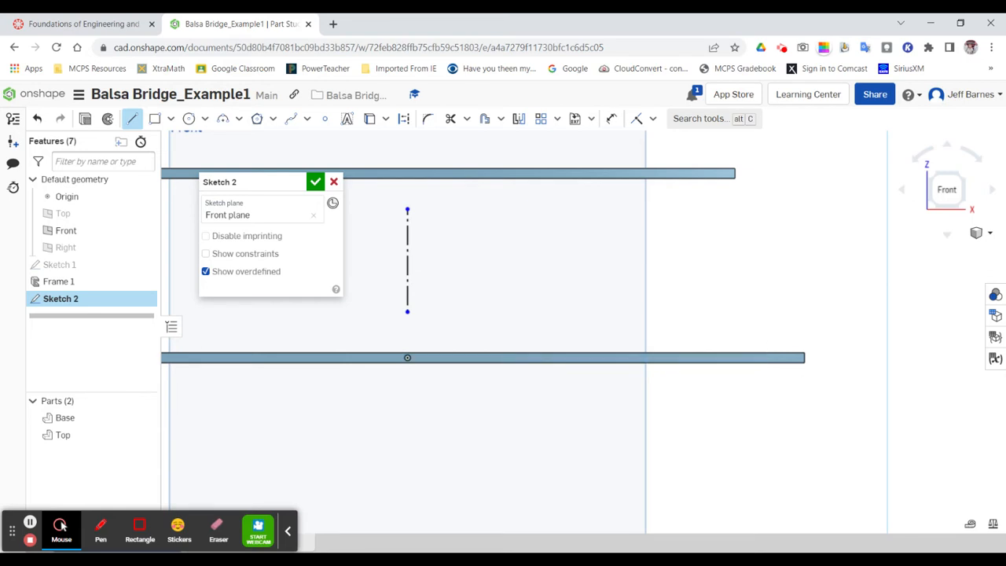
pyautogui.click(773, 351)
pyautogui.click(702, 184)
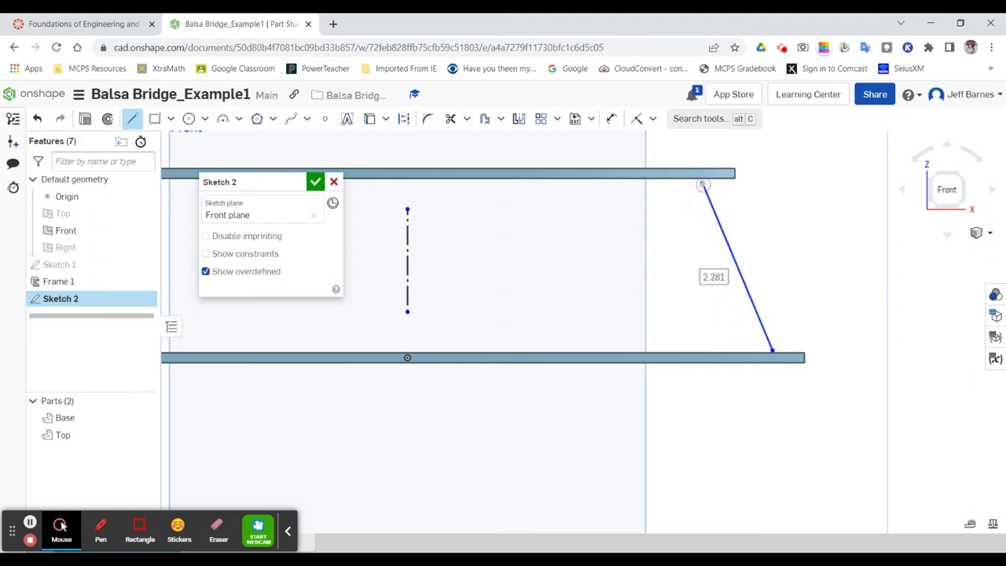
pyautogui.rightClick(768, 213)
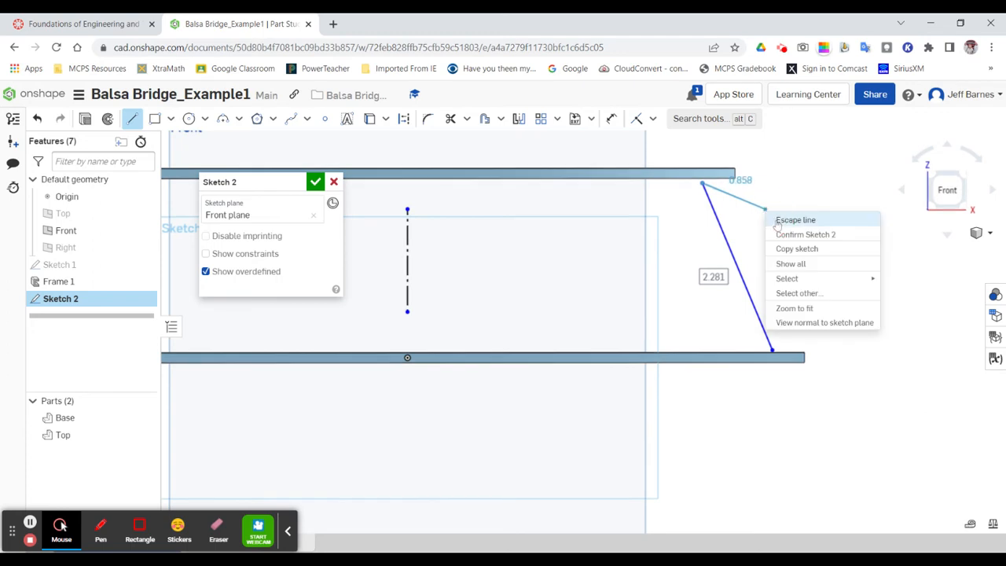
pyautogui.click(786, 218)
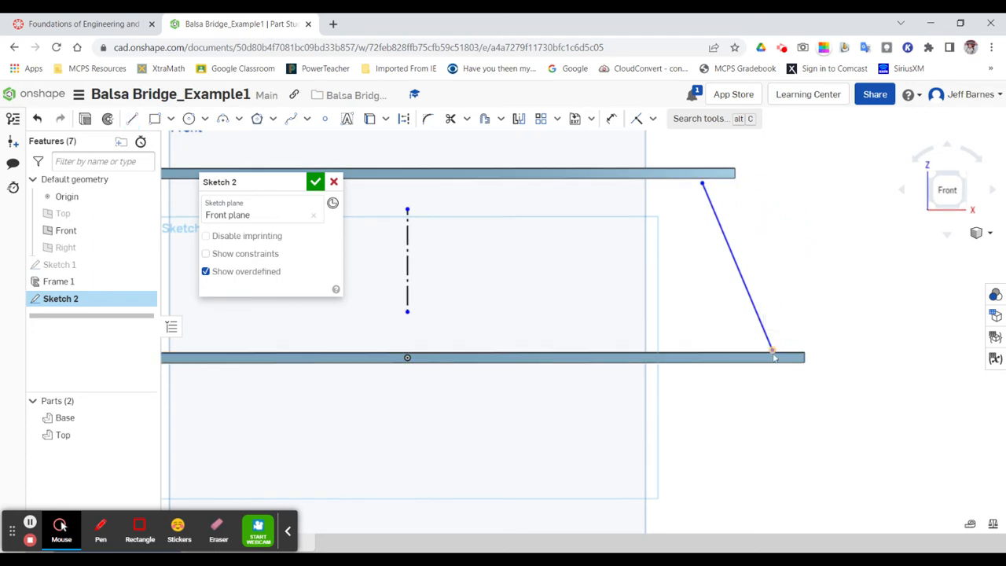
# Constrain the slanted line's lower endpoint coincident with the upper edge of the base bar
pyautogui.scroll(4, 772, 351)
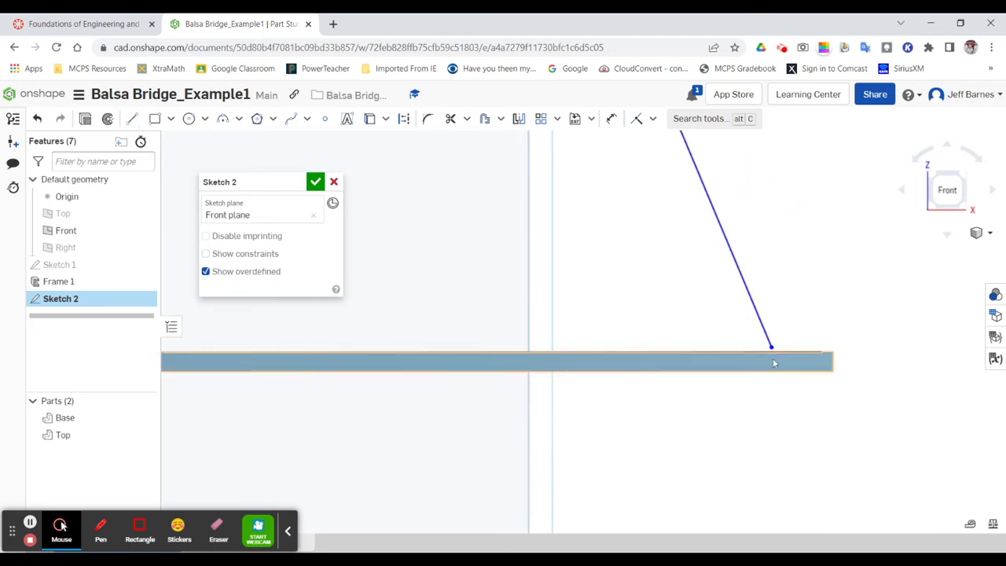
pyautogui.scroll(-3, 774, 364)
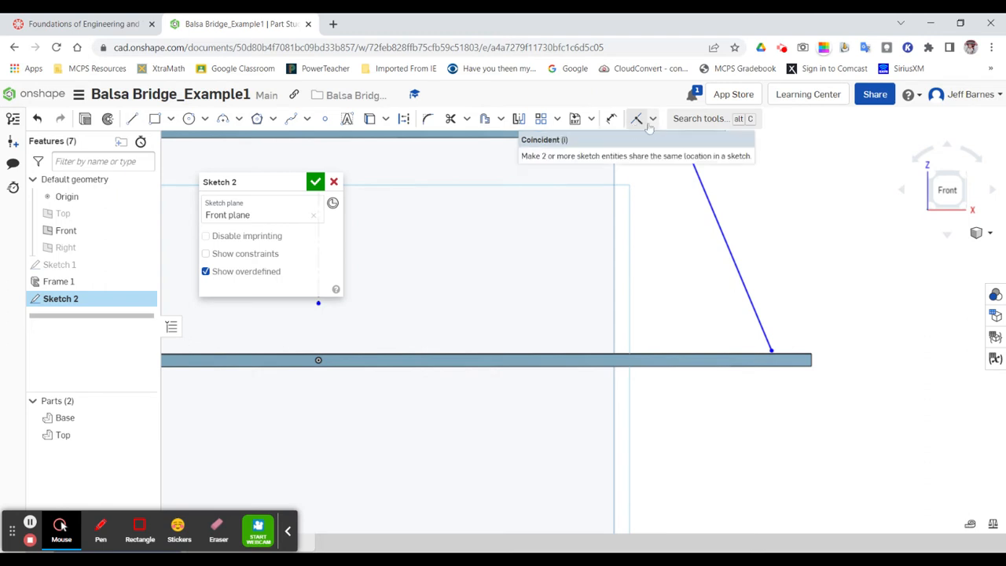
pyautogui.click(652, 119)
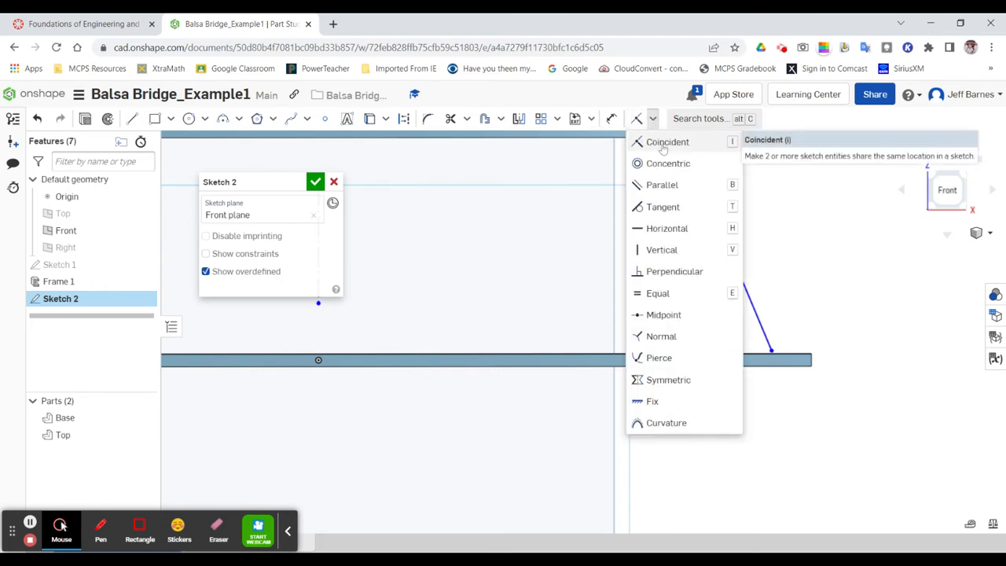
pyautogui.click(664, 143)
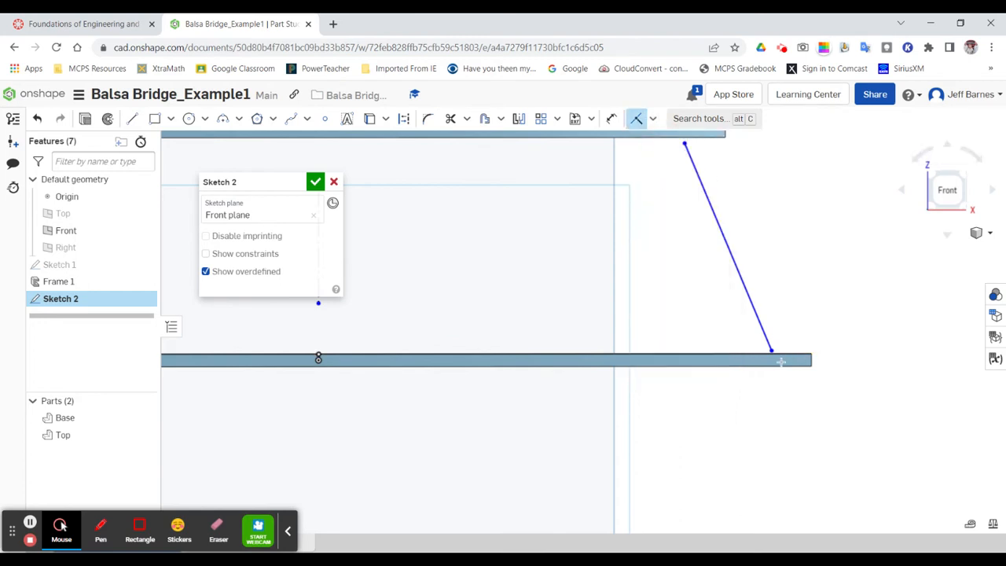
pyautogui.scroll(2, 774, 362)
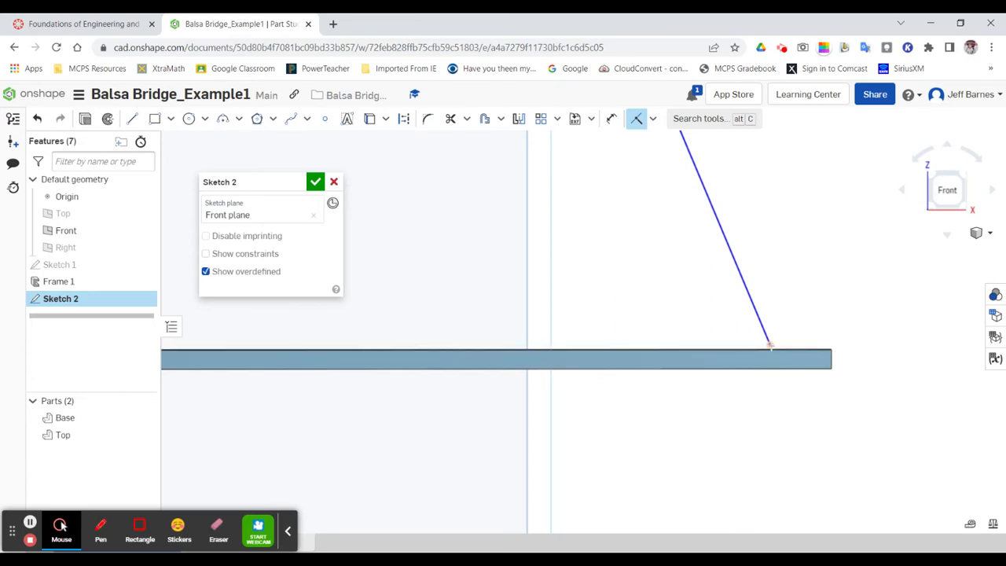
pyautogui.click(770, 344)
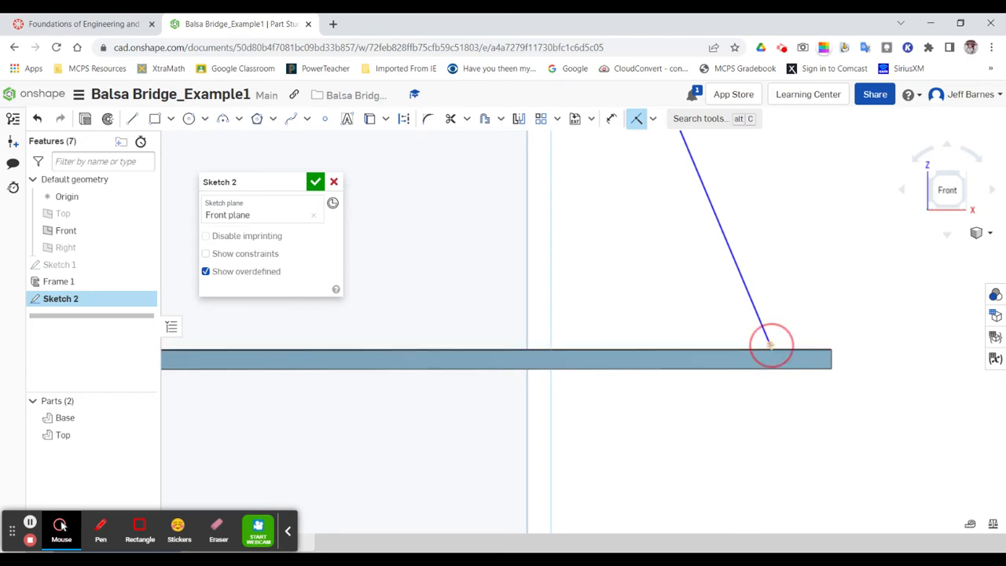
pyautogui.click(784, 352)
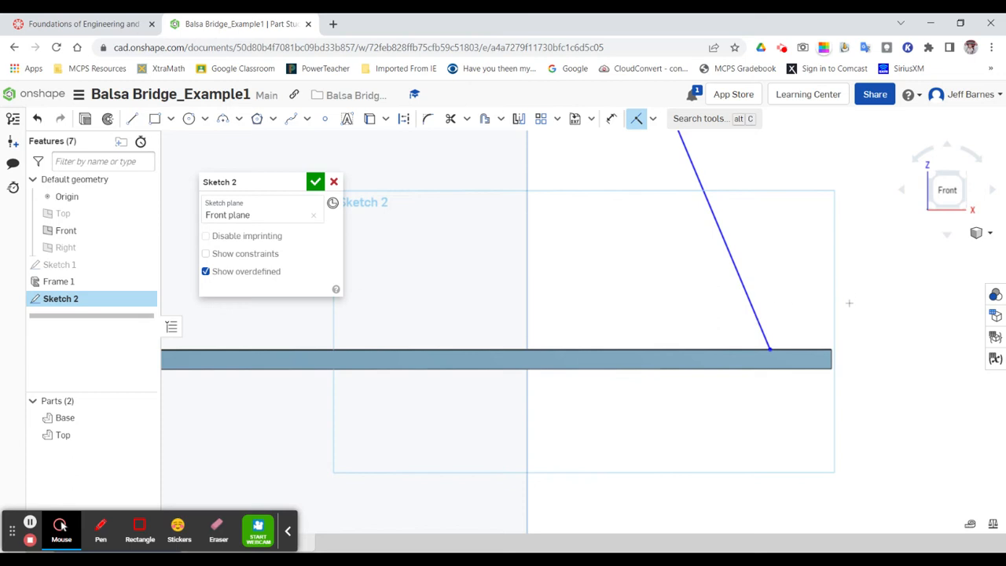
# Dimension the horizontal distance from the slanted line's lower endpoint to the base bar's right end as 0.0625 in
pyautogui.click(612, 120)
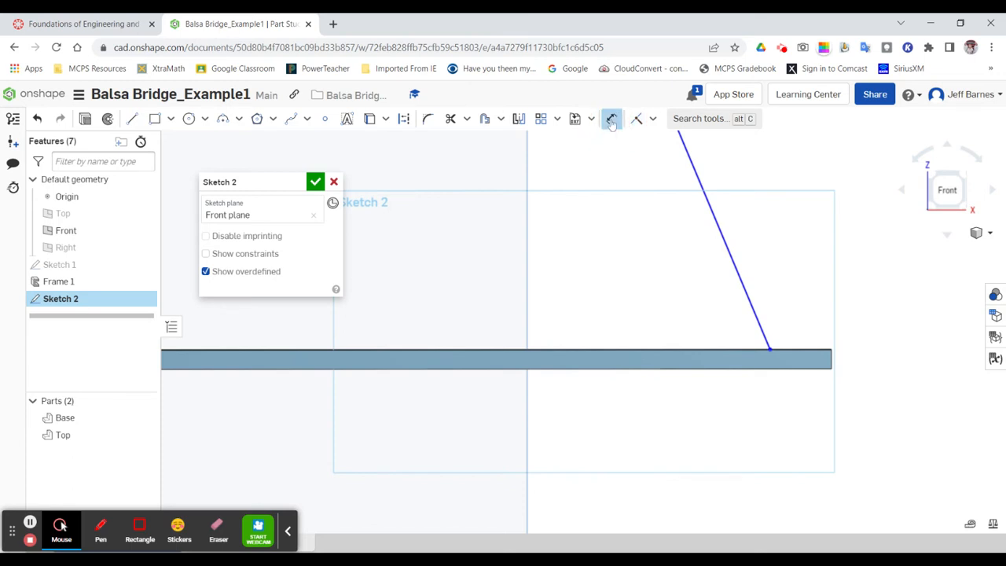
pyautogui.click(831, 351)
pyautogui.click(769, 350)
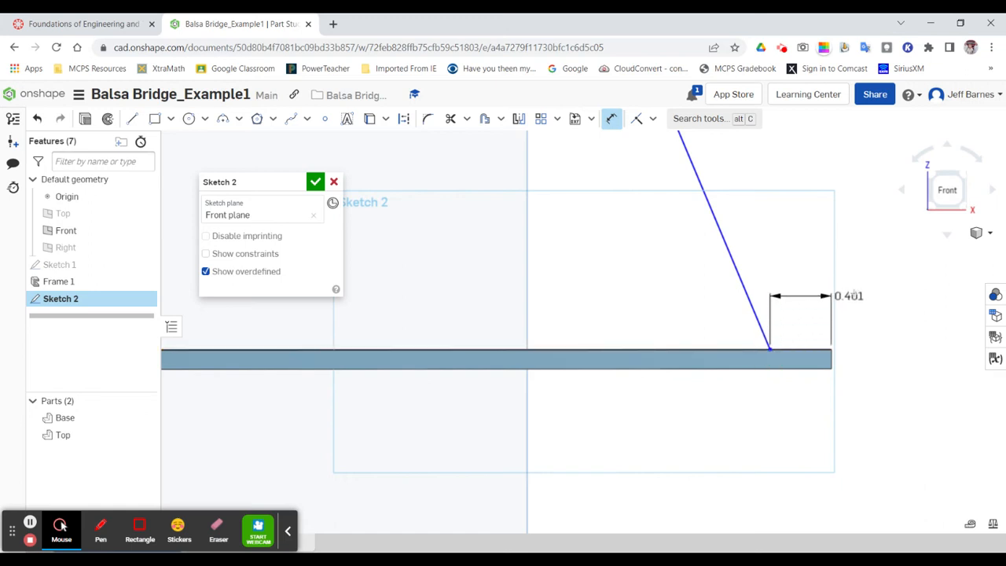
pyautogui.click(853, 289)
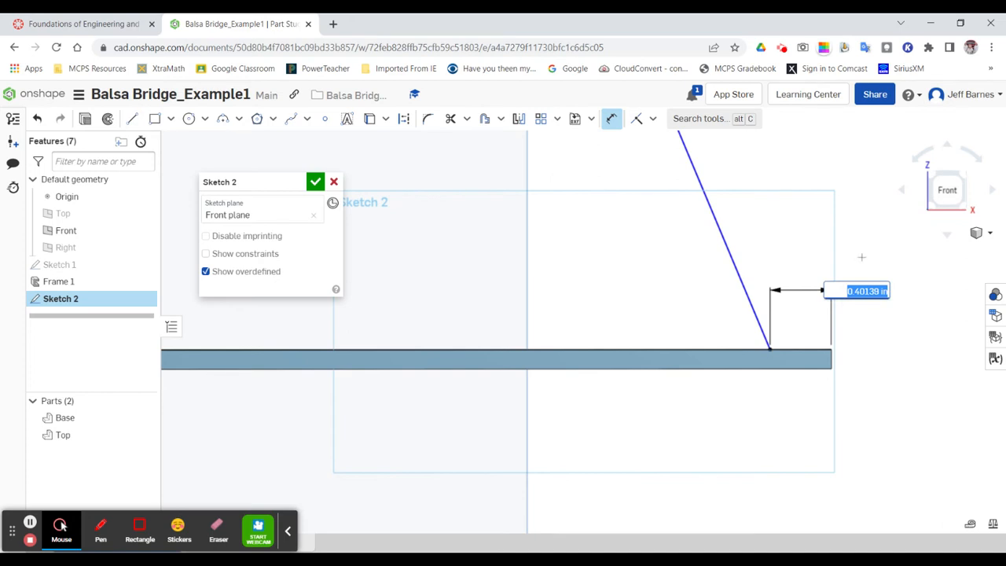
pyautogui.press('BackSpace')
pyautogui.write('0625')
pyautogui.press('Return')
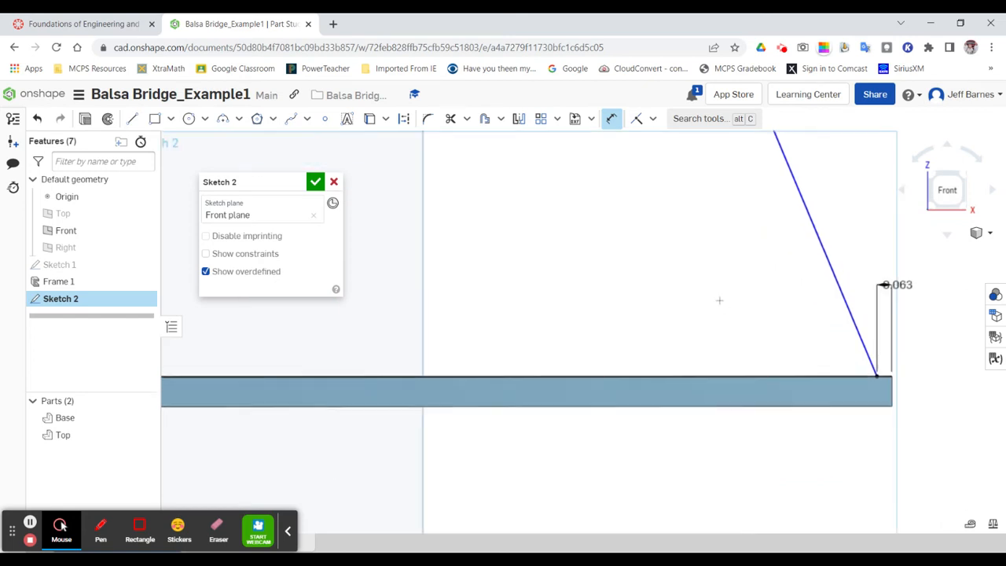
# Dimension the angle between the slanted line and the base bar's upper edge as 65°
pyautogui.scroll(-3, 719, 301)
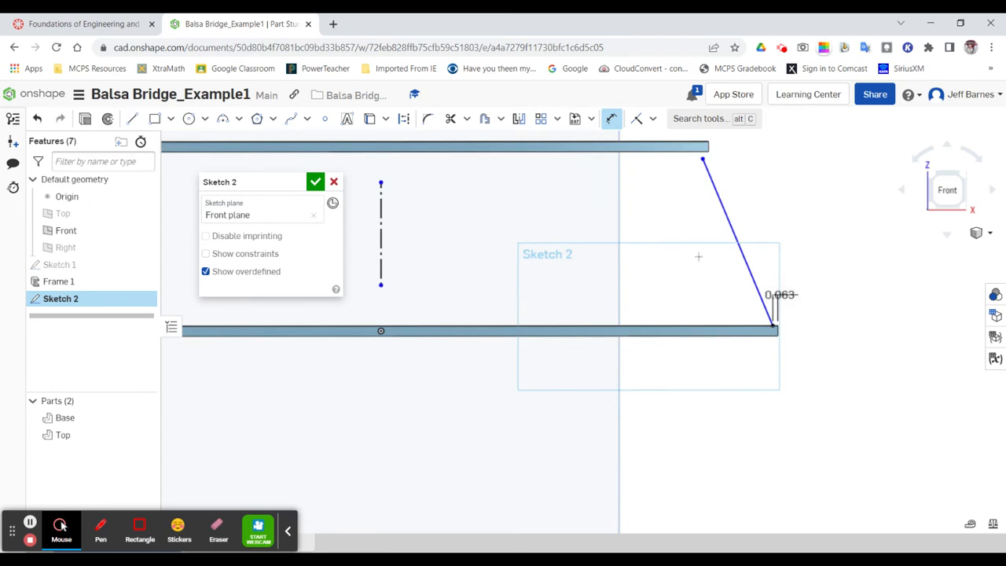
pyautogui.click(753, 283)
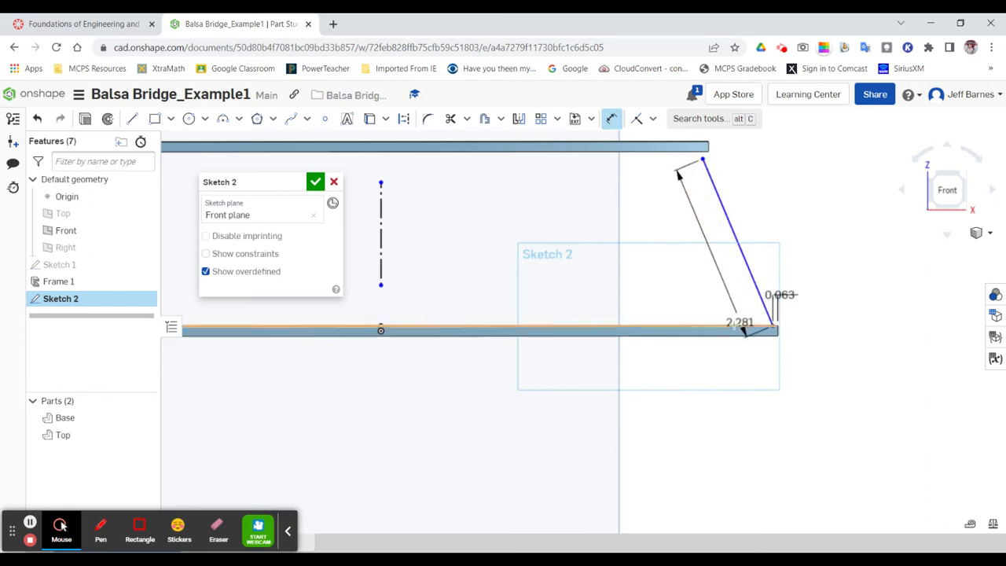
pyautogui.click(734, 325)
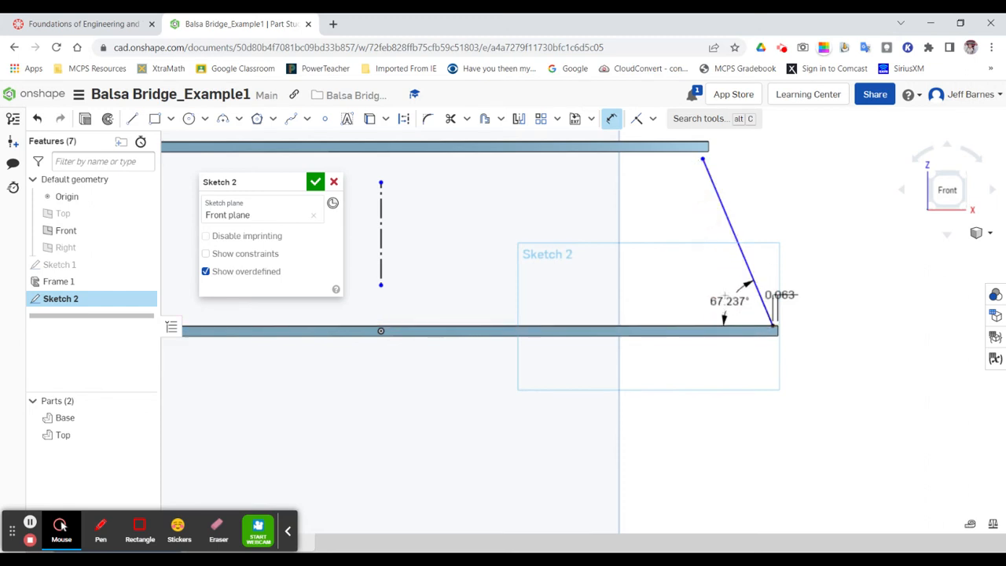
pyautogui.click(716, 292)
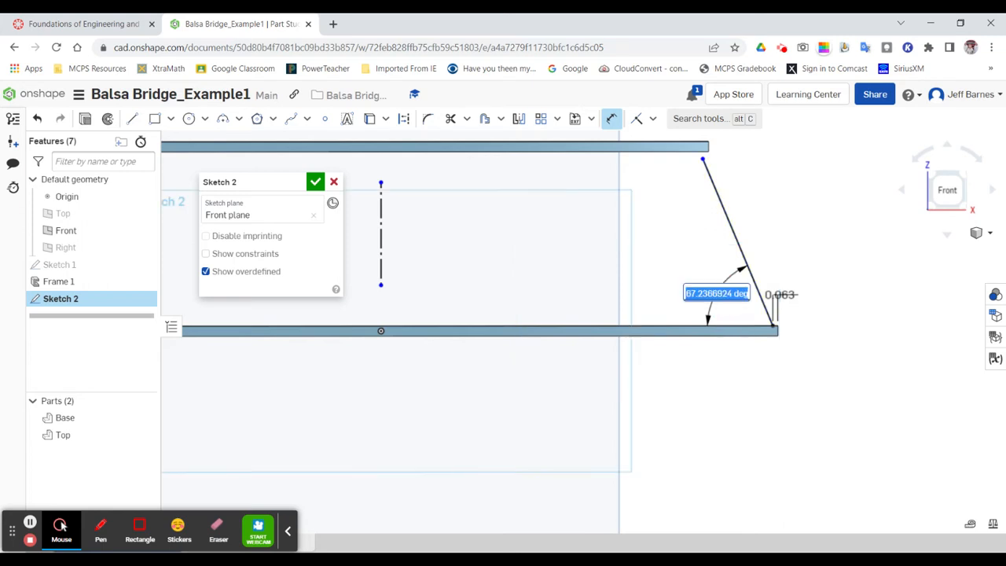
pyautogui.write('65')
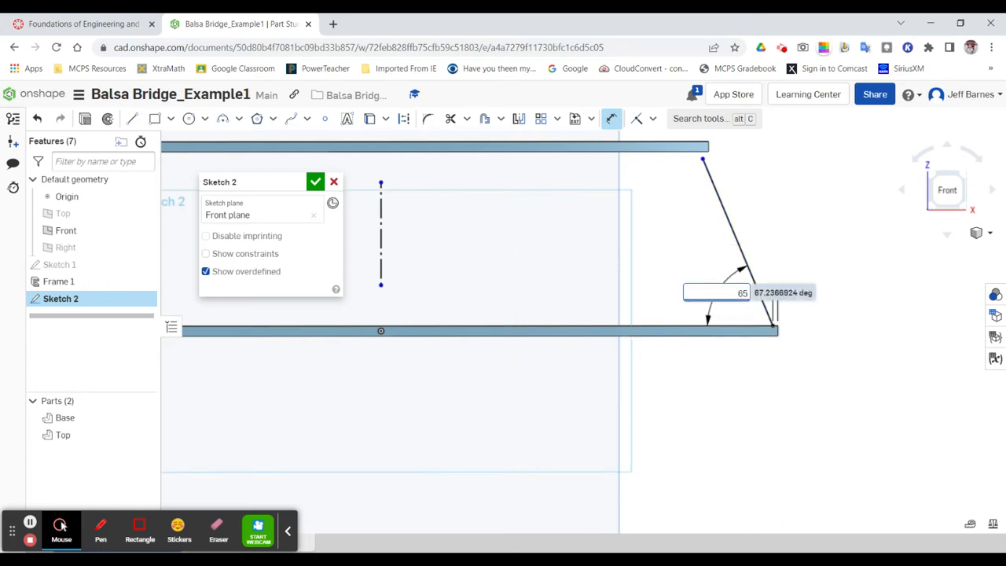
pyautogui.press('Return')
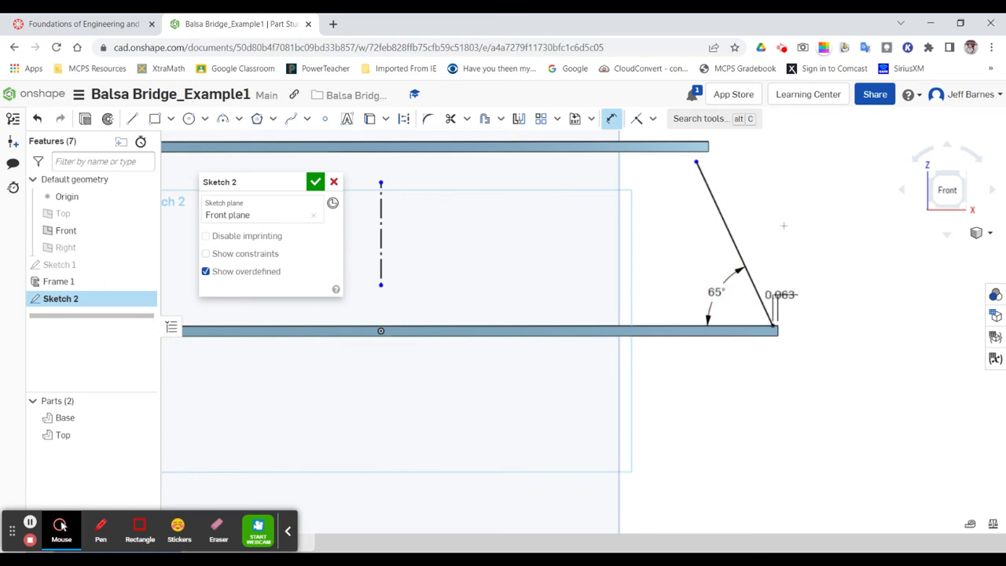
# Constrain the slanted line's upper endpoint coincident with the lower edge of the top bar
pyautogui.click(637, 122)
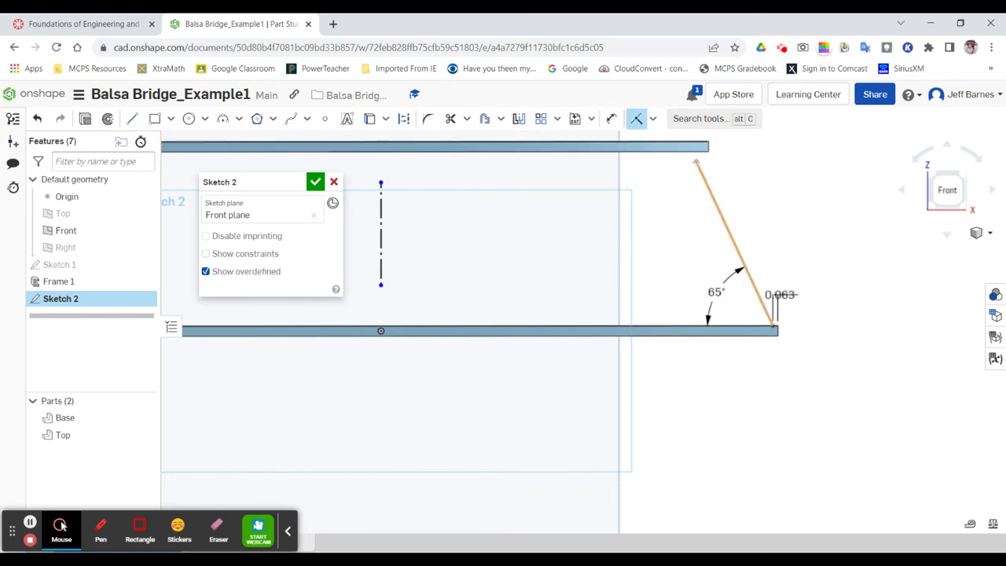
pyautogui.click(695, 162)
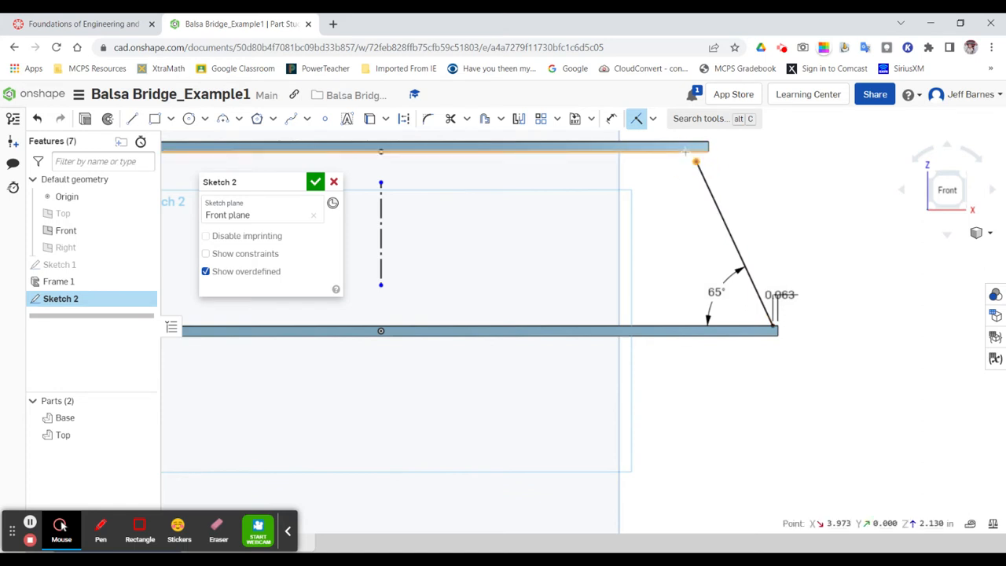
pyautogui.click(686, 151)
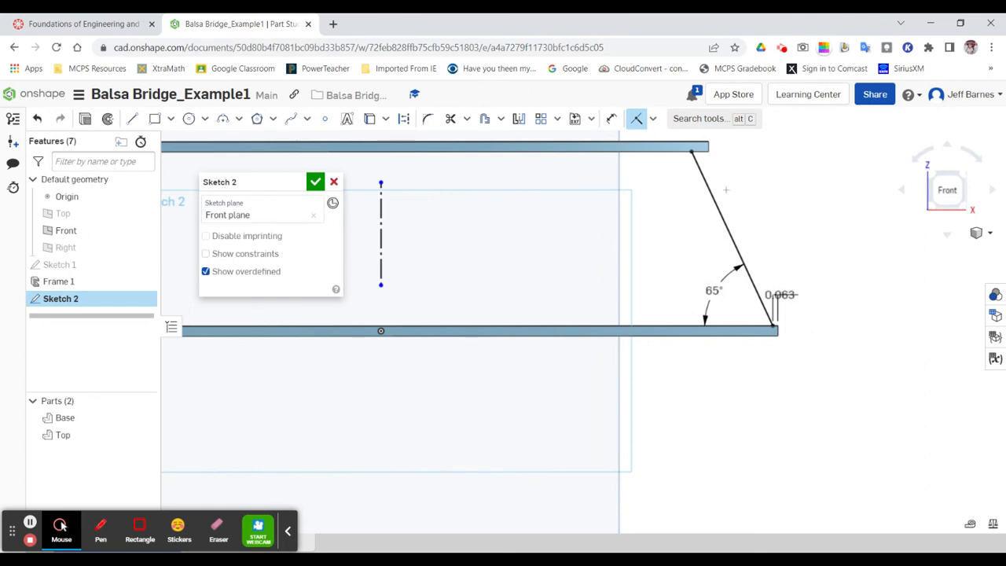
# Sketch a second slanted line about 2.17 in long, from the top bar's lower edge left of the first line down-left to just above the base bar
pyautogui.click(132, 120)
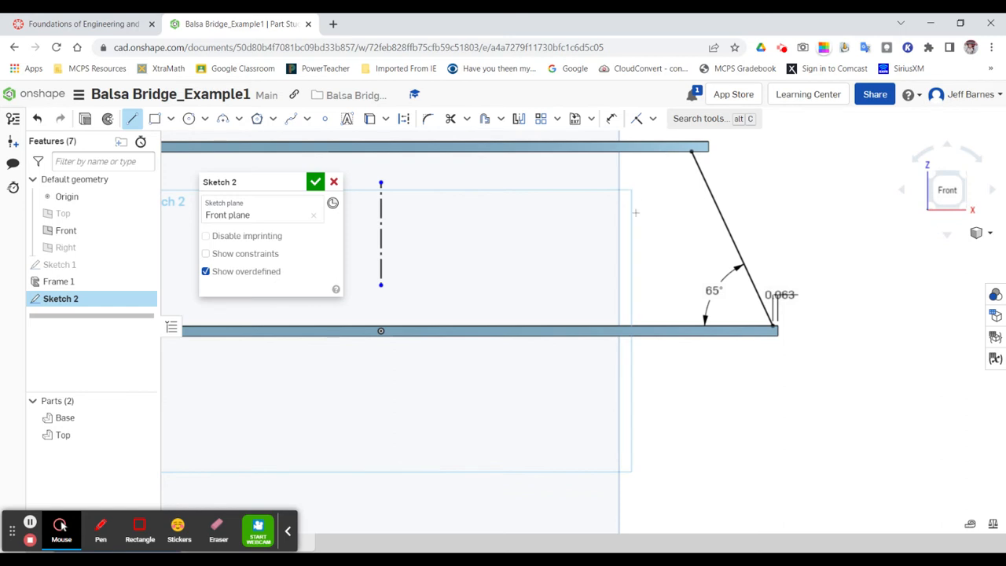
pyautogui.click(660, 152)
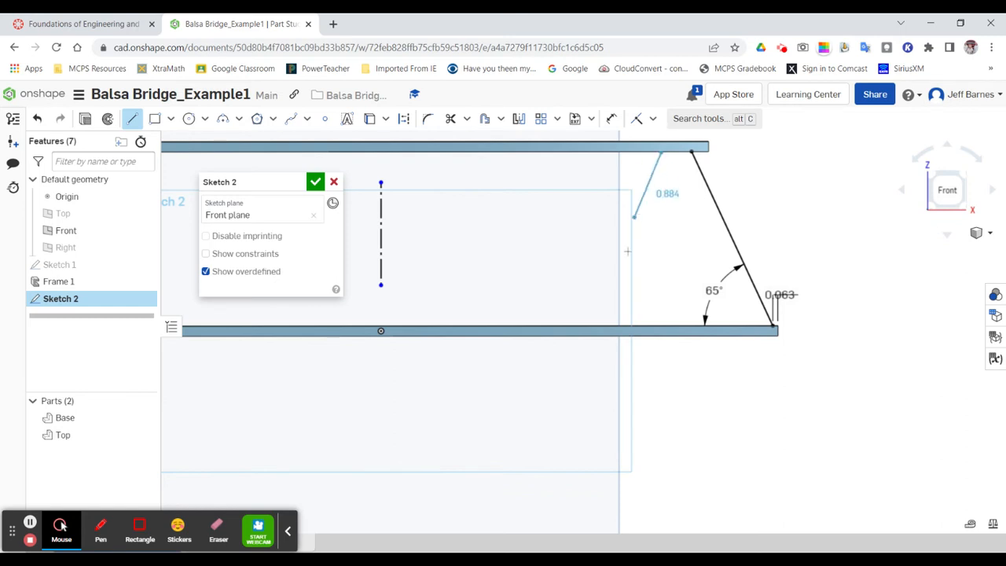
pyautogui.click(614, 318)
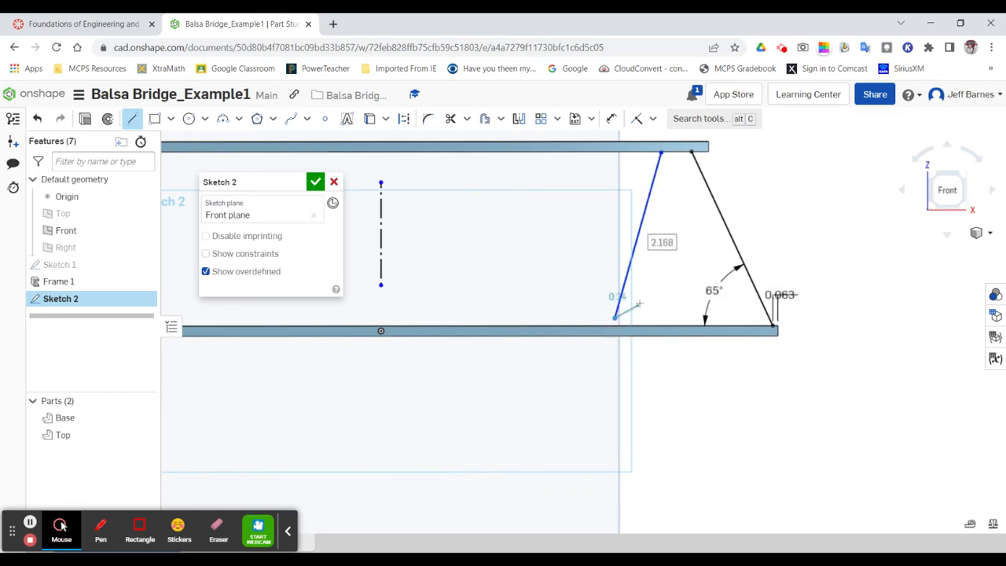
pyautogui.rightClick(644, 303)
pyautogui.click(660, 311)
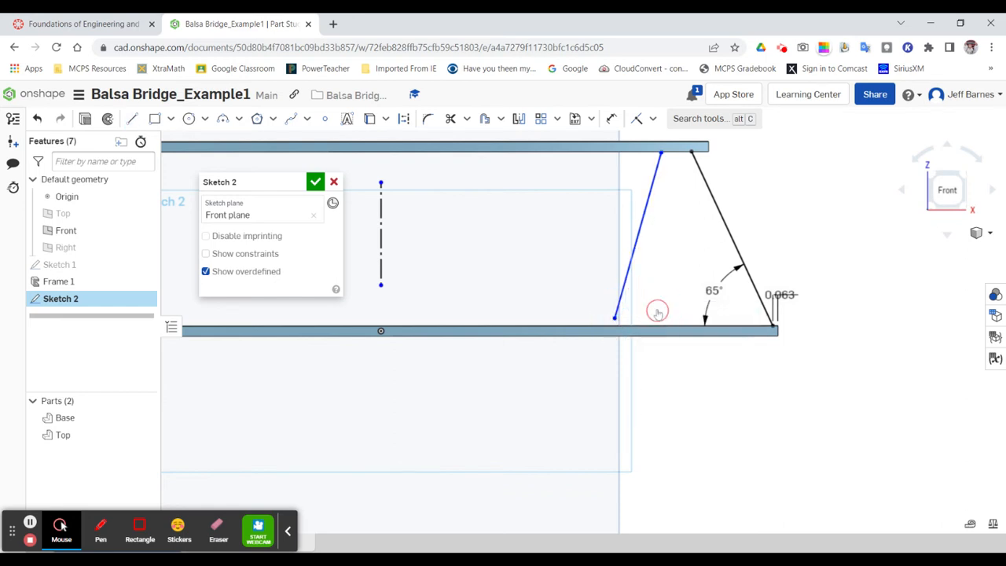
# Constrain the second slanted line's lower endpoint coincident with the upper edge of the base bar
pyautogui.click(637, 119)
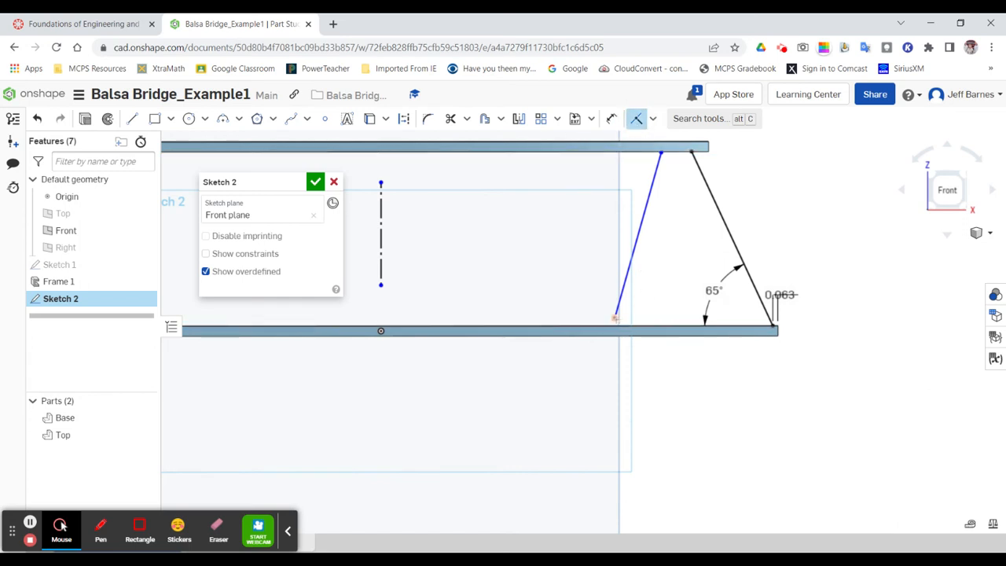
pyautogui.click(616, 317)
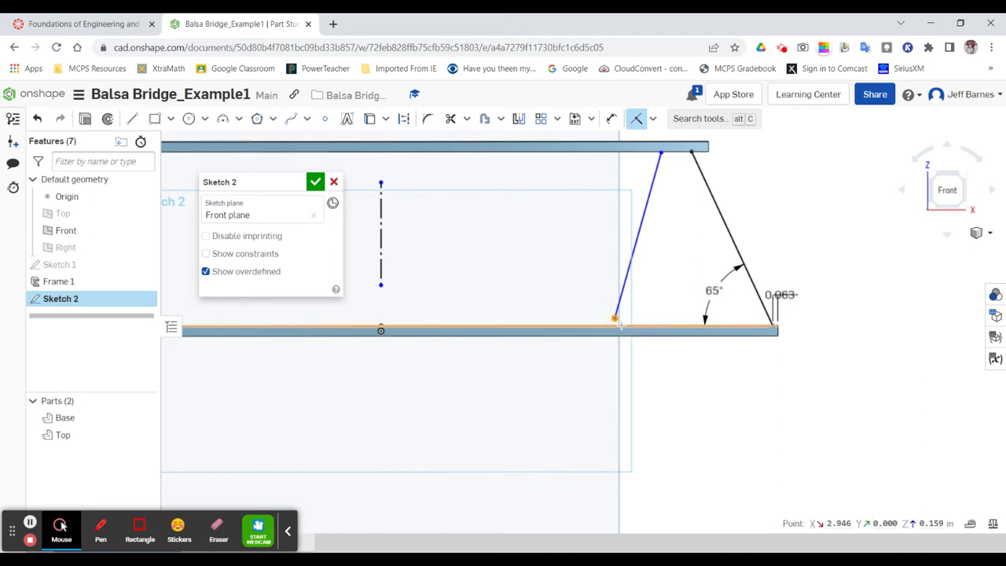
pyautogui.click(618, 323)
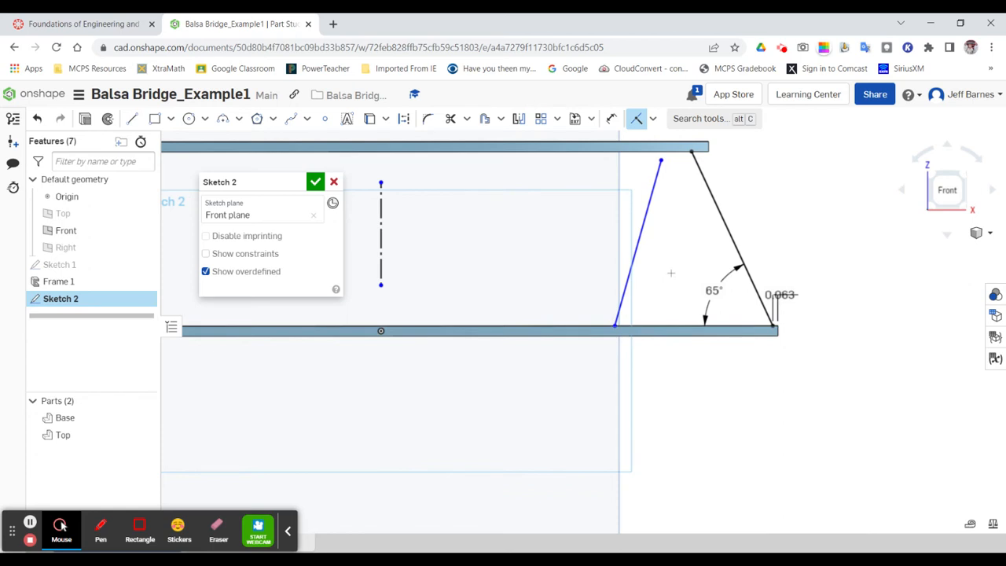
# Dimension the angle between the second slanted line and the base bar's upper edge as 65°
pyautogui.click(612, 120)
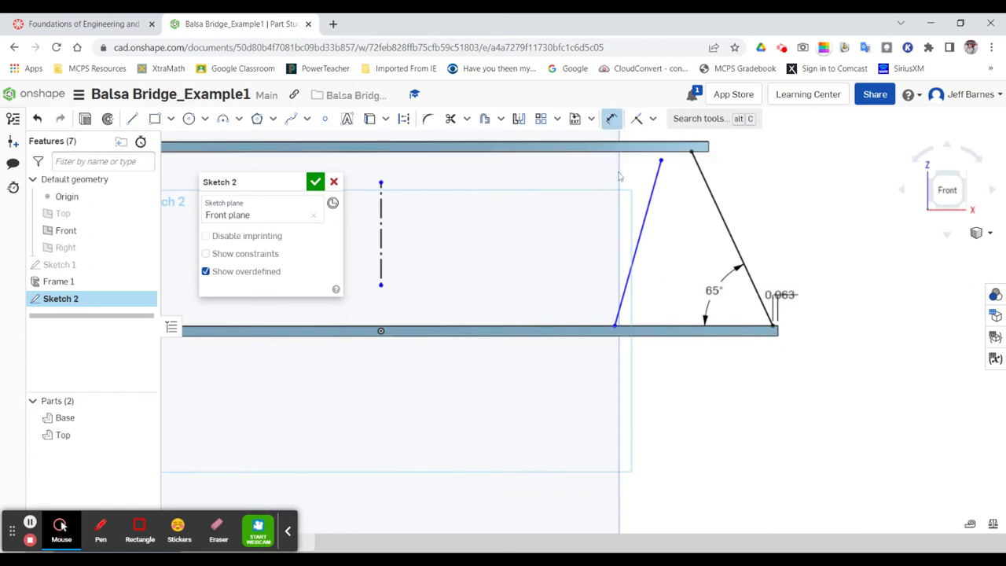
pyautogui.click(626, 290)
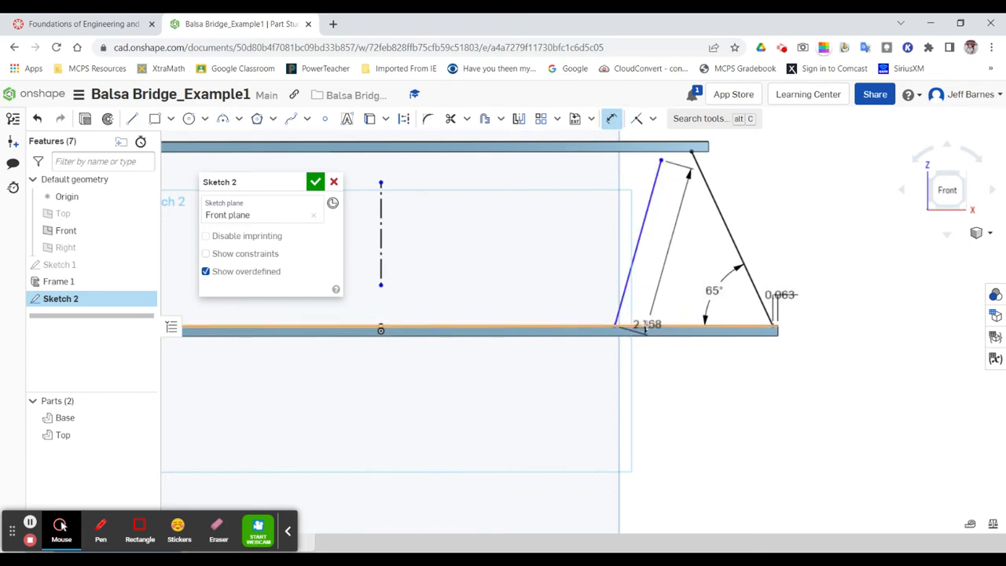
pyautogui.click(645, 325)
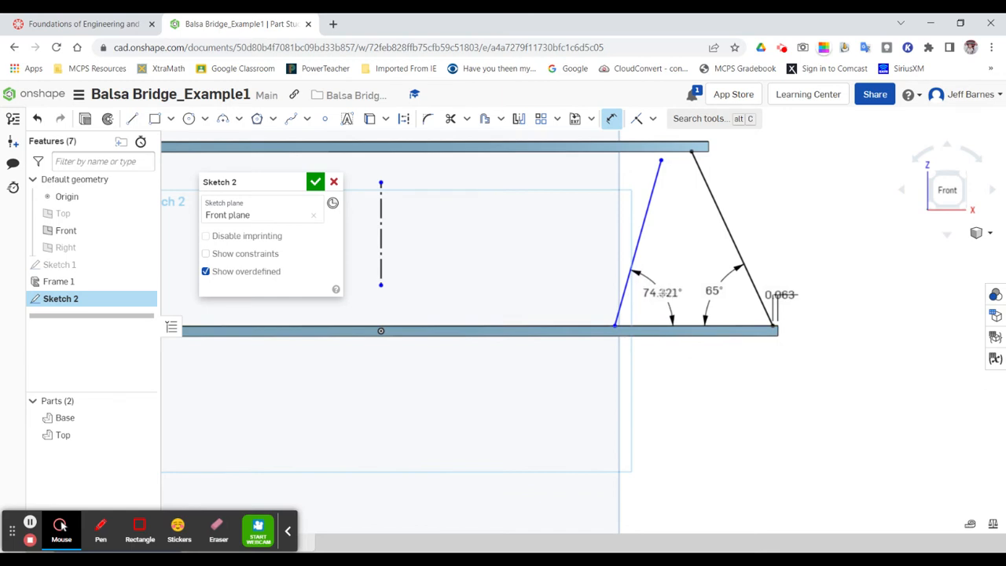
pyautogui.click(665, 292)
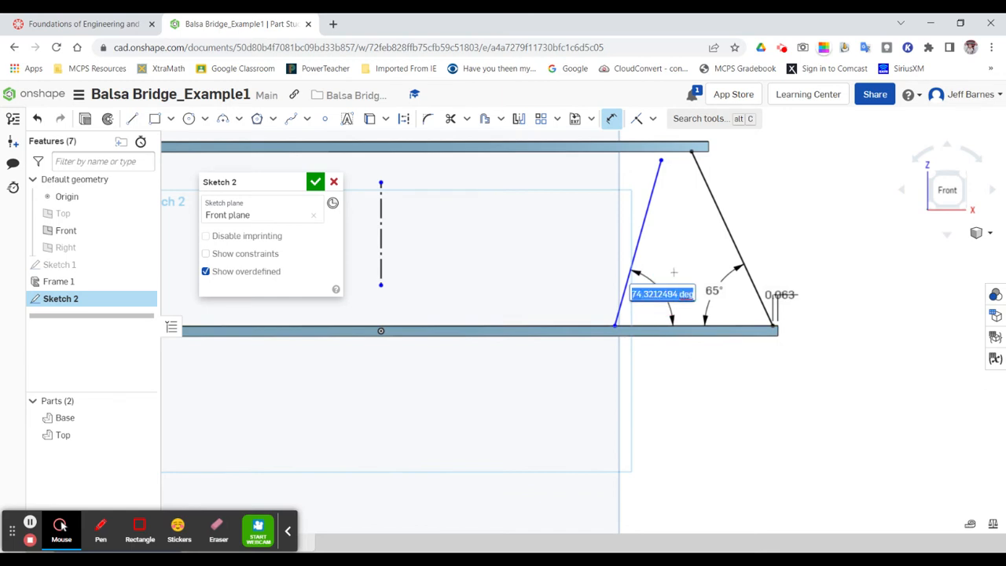
pyautogui.write('65')
pyautogui.press('Return')
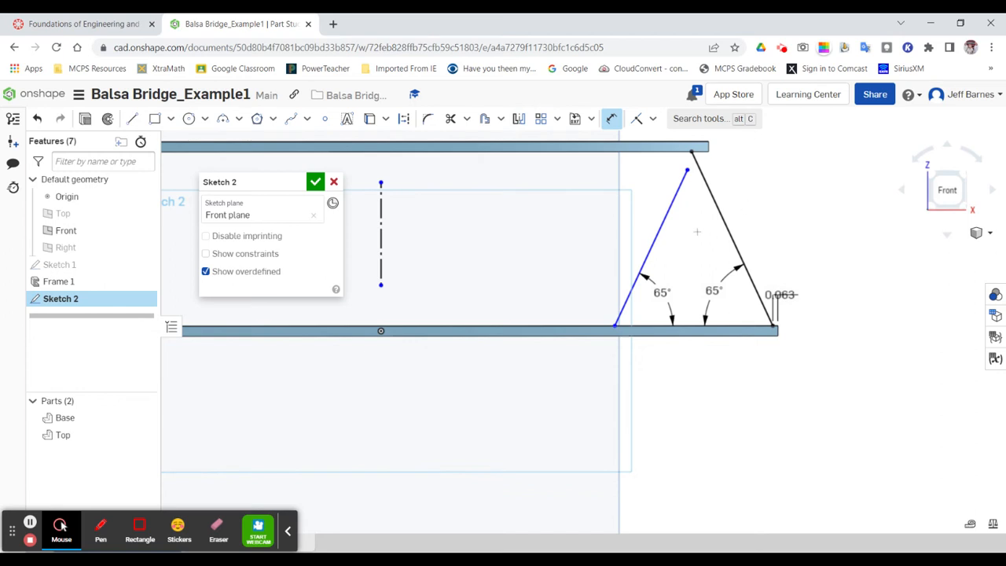
# Dimension the horizontal distance between the upper endpoints of the two slanted lines as 0.125 in
pyautogui.click(692, 151)
pyautogui.click(687, 169)
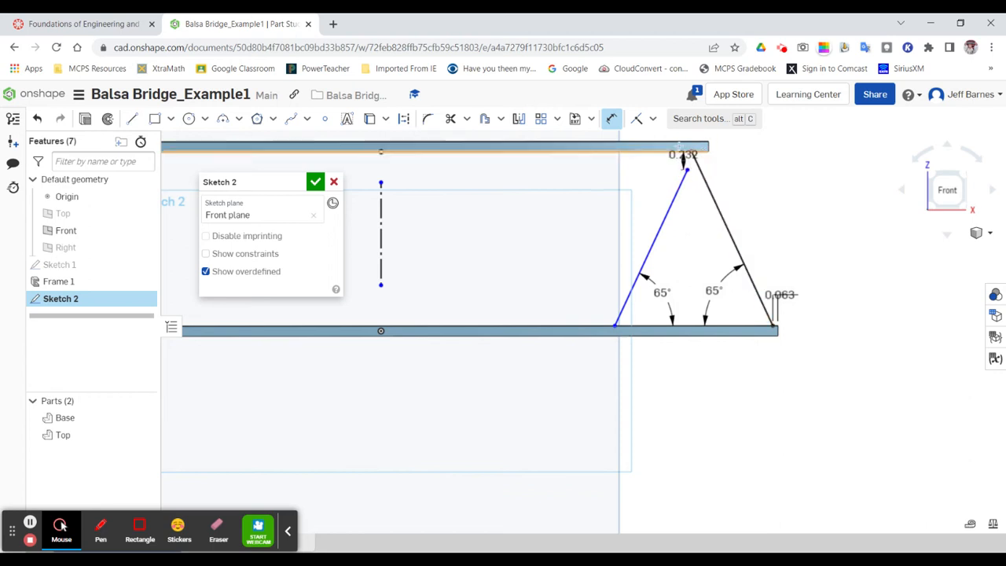
pyautogui.scroll(2, 689, 153)
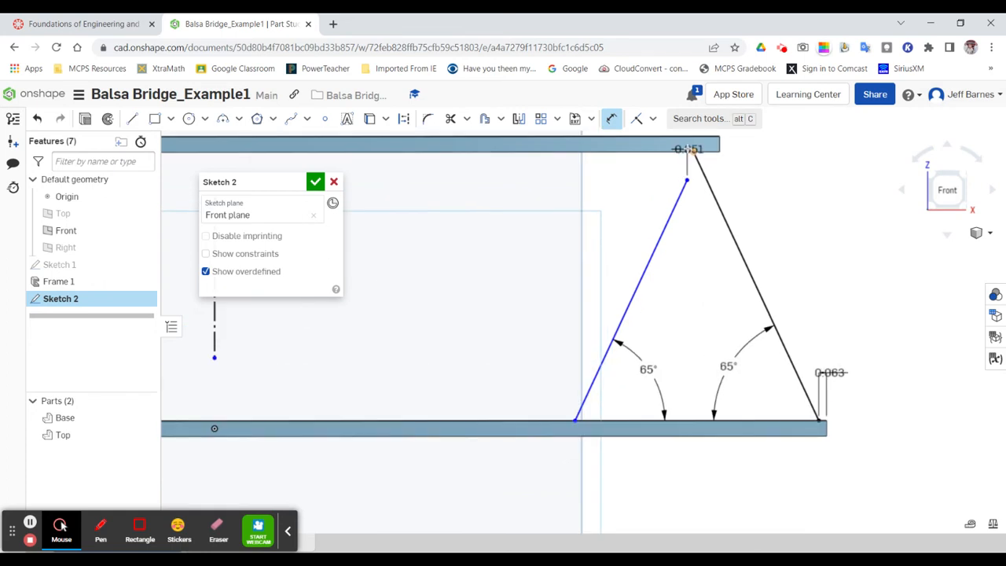
pyautogui.scroll(-3, 687, 156)
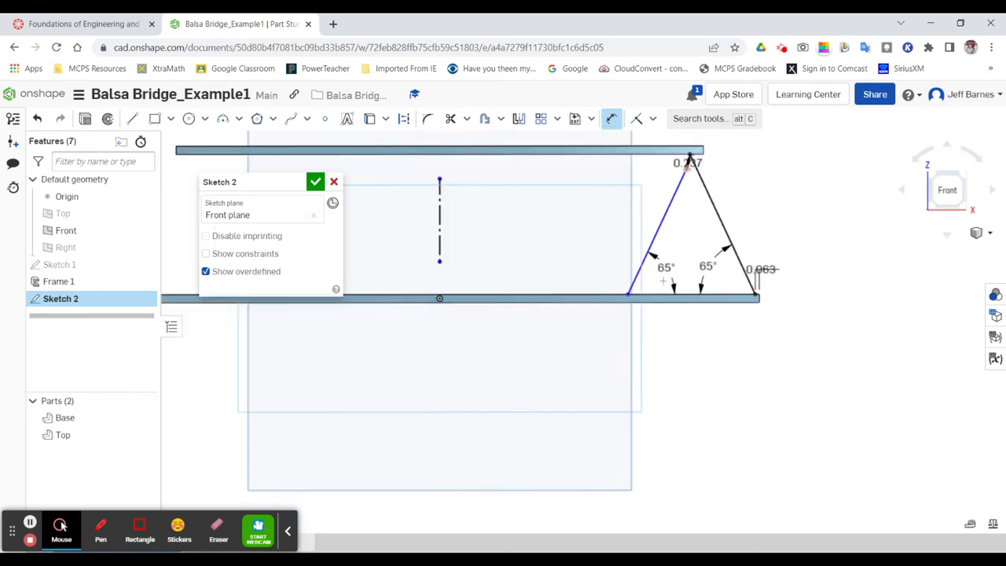
pyautogui.scroll(-1, 667, 288)
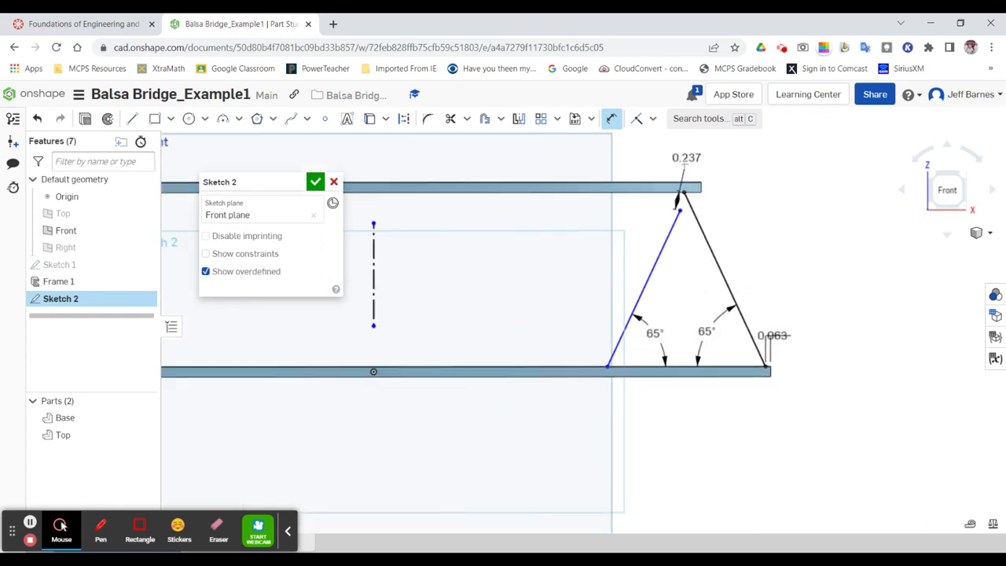
pyautogui.scroll(2, 683, 187)
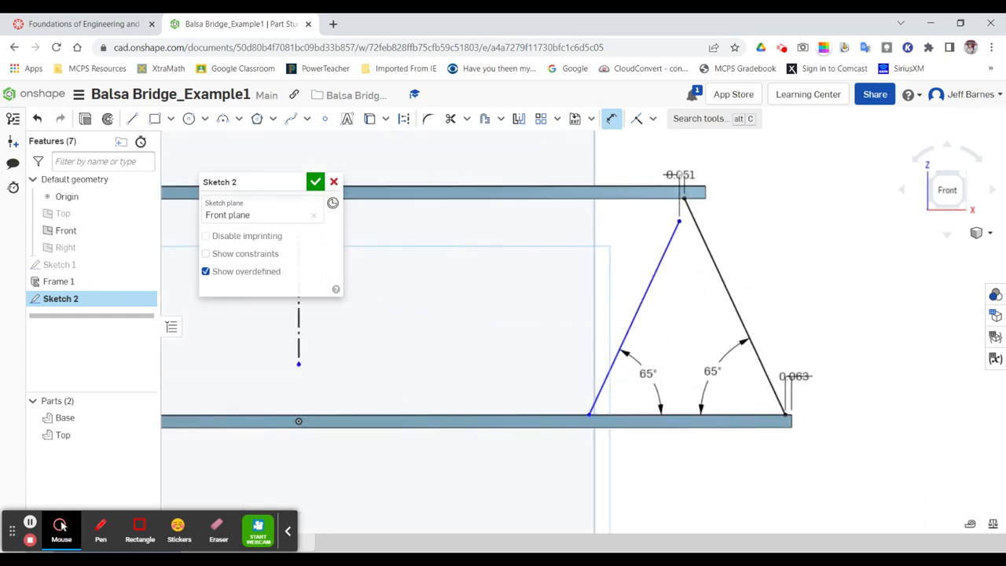
pyautogui.click(681, 176)
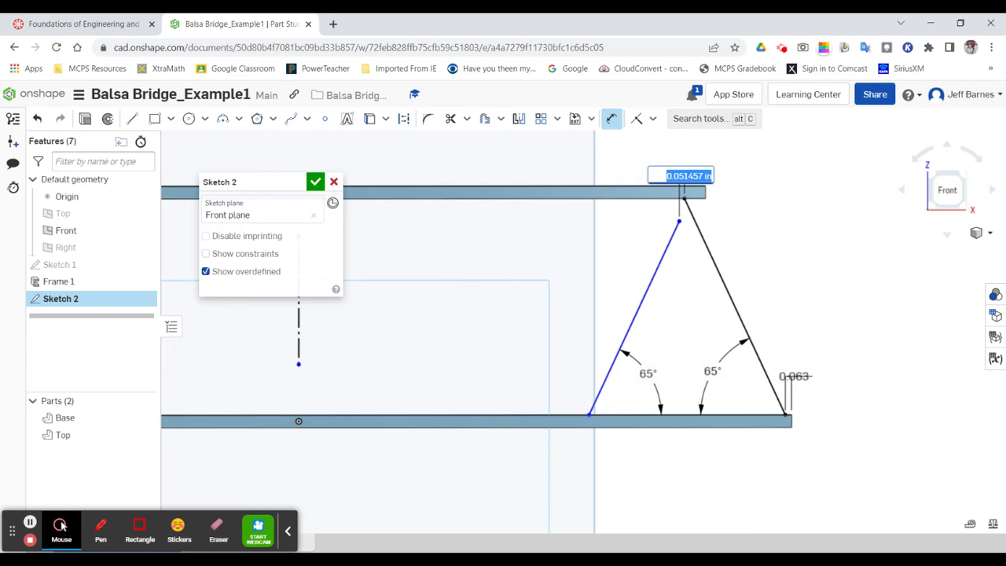
pyautogui.write('0.125')
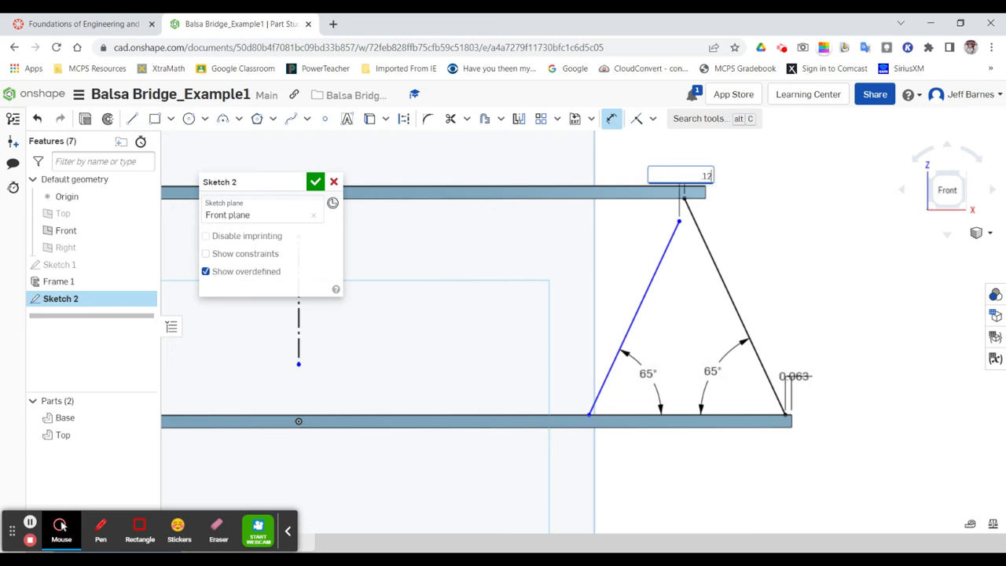
pyautogui.press('Return')
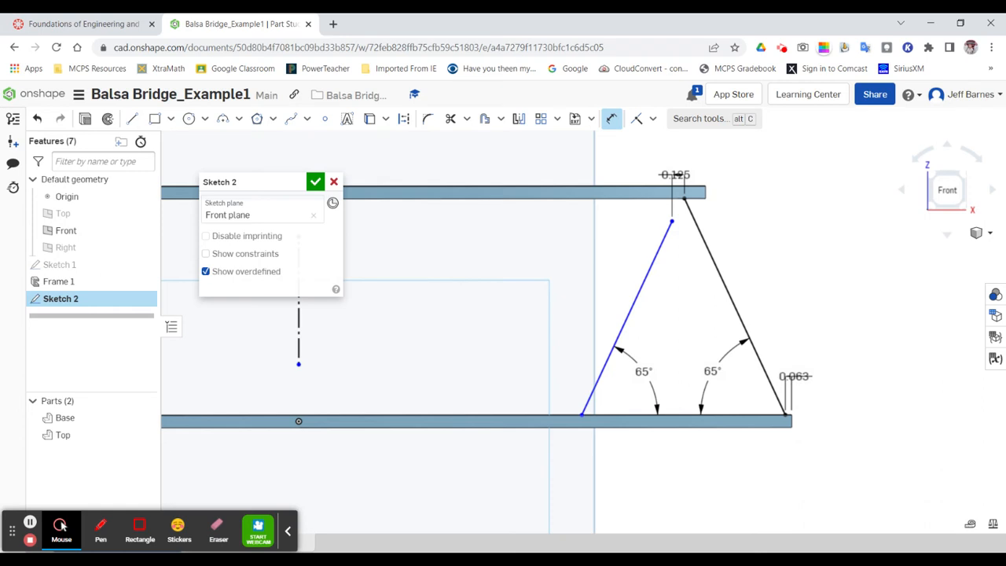
# Constrain the second slanted line's upper endpoint coincident with the lower edge of the top bar
pyautogui.click(637, 121)
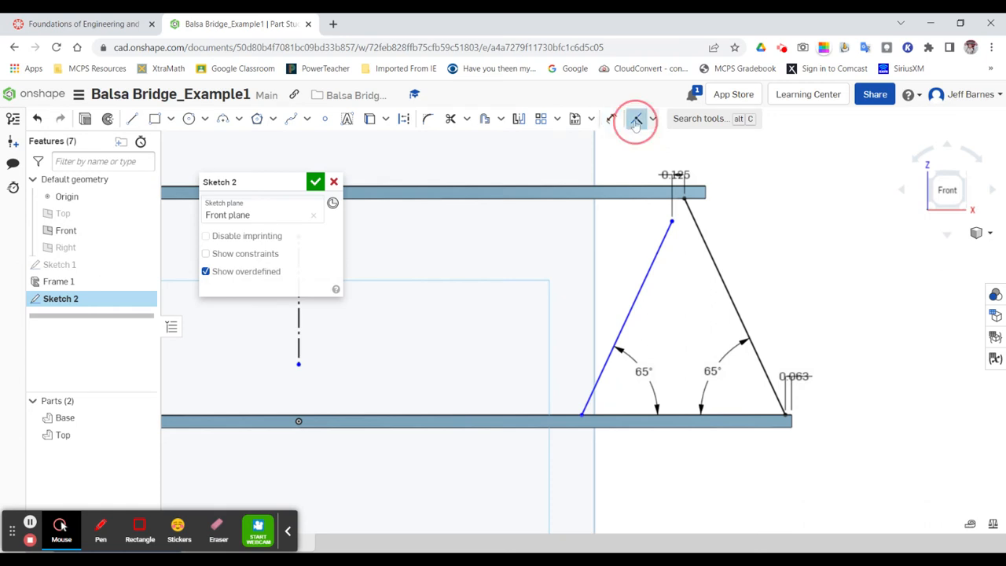
pyautogui.click(671, 221)
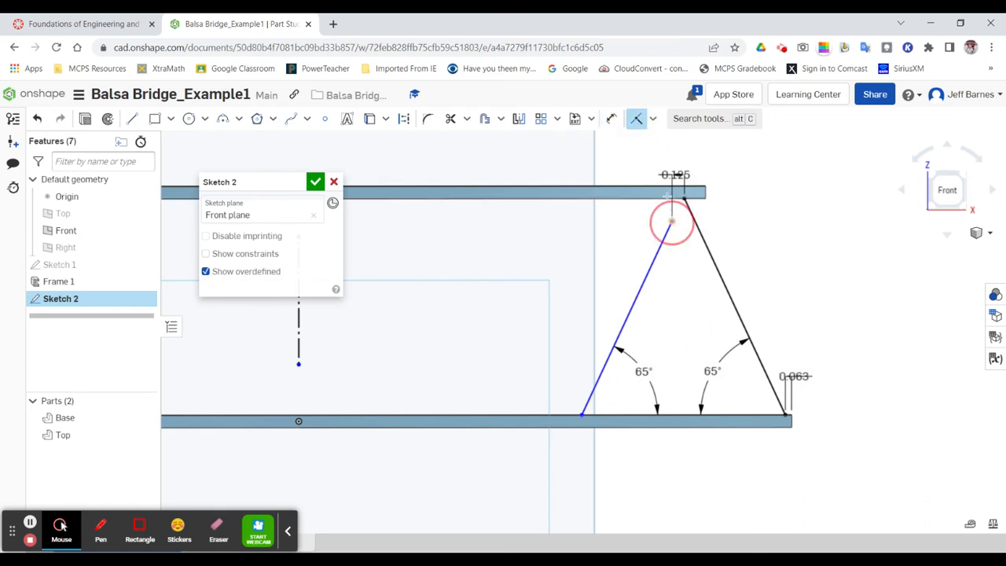
pyautogui.click(662, 200)
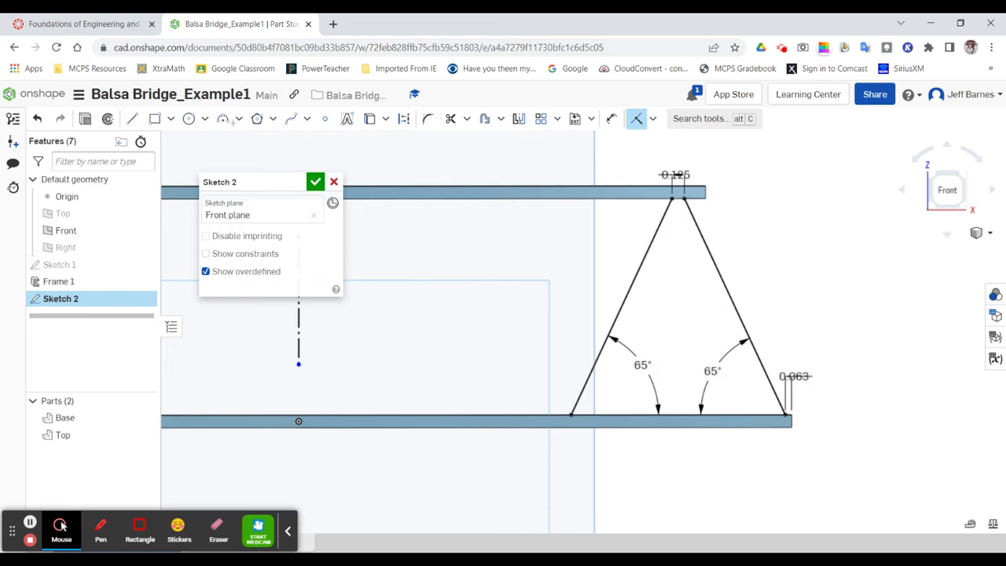
# Sketch a third slanted line about 2.26 in long, leaning inward from the base bar beside the second line's foot to just below the top bar
pyautogui.click(132, 118)
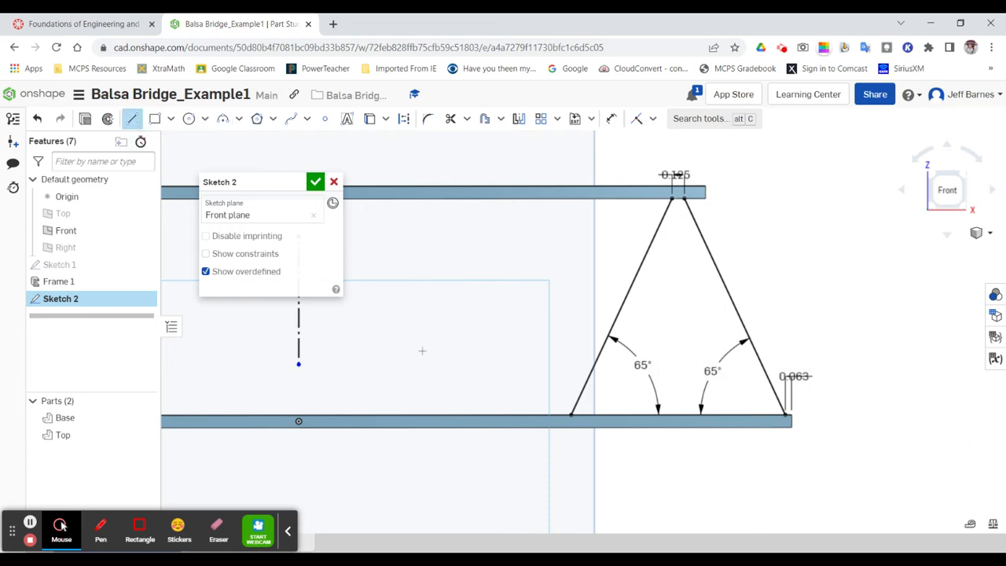
pyautogui.click(542, 414)
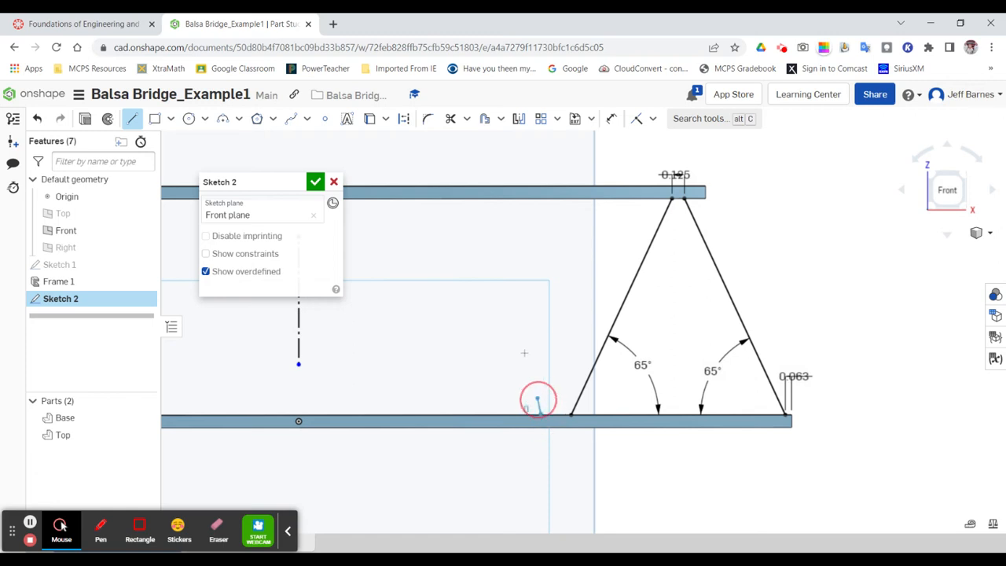
pyautogui.click(452, 211)
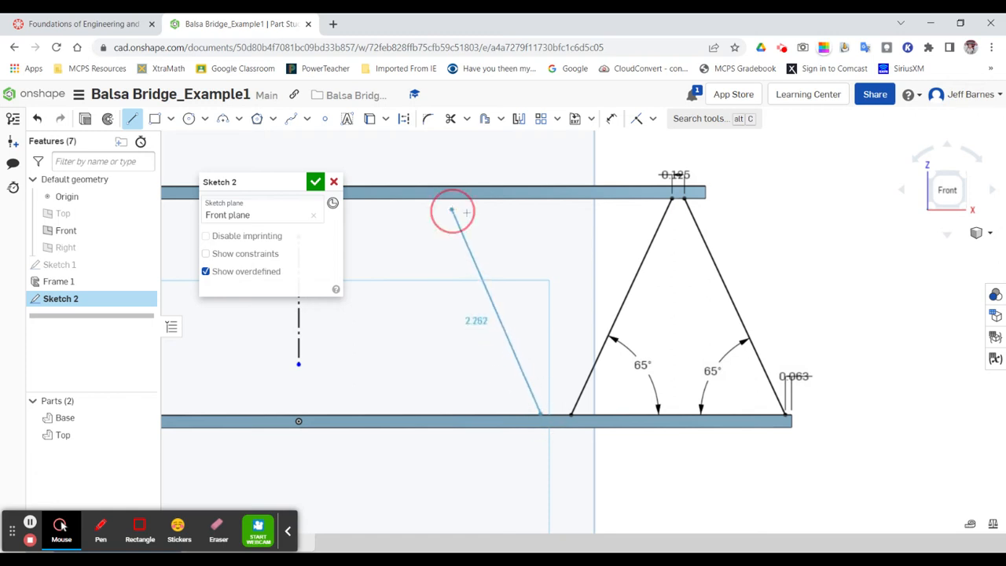
pyautogui.rightClick(483, 217)
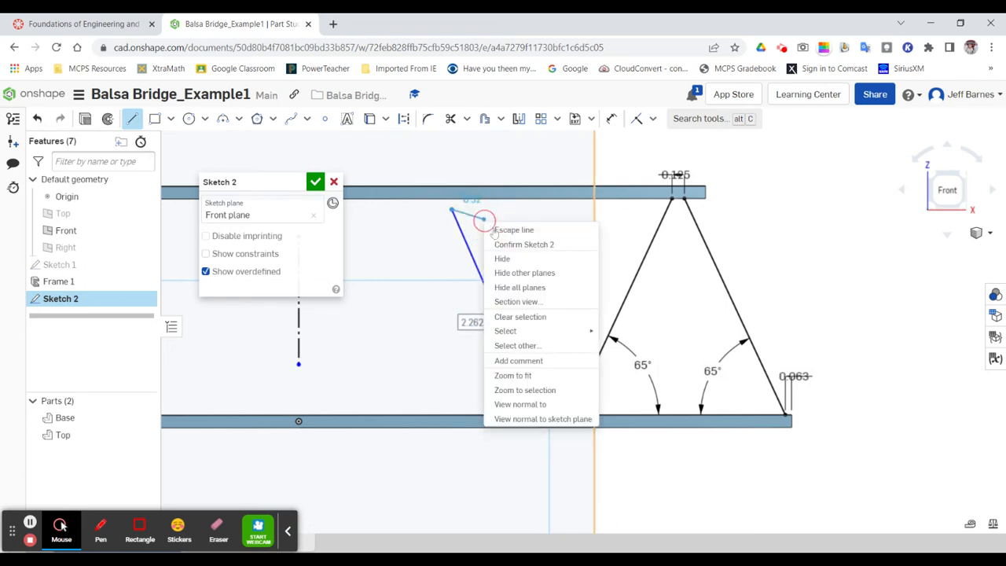
pyautogui.click(507, 227)
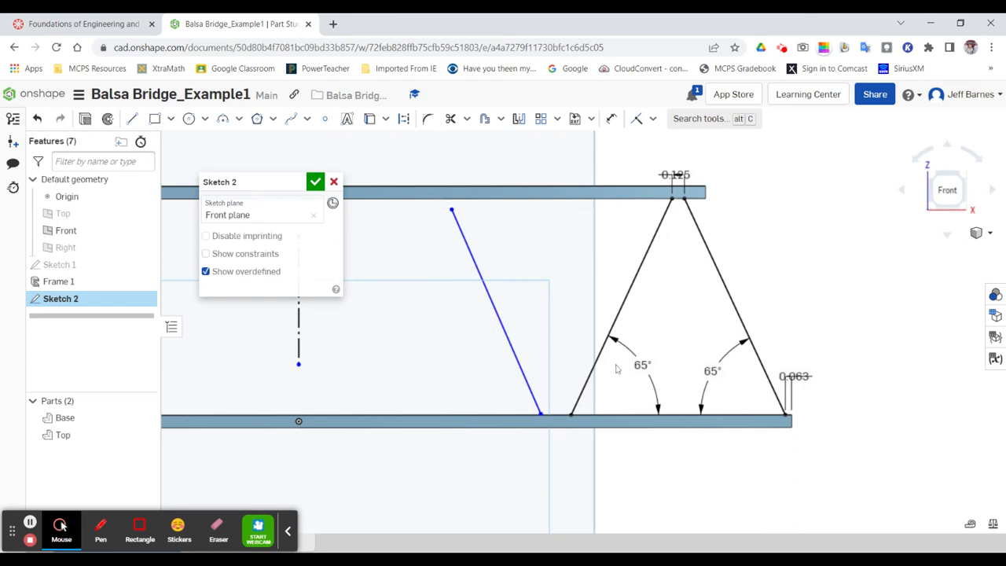
# Constrain the third slanted line's lower endpoint coincident with the upper edge of the base bar
pyautogui.click(636, 120)
pyautogui.scroll(-5, 541, 410)
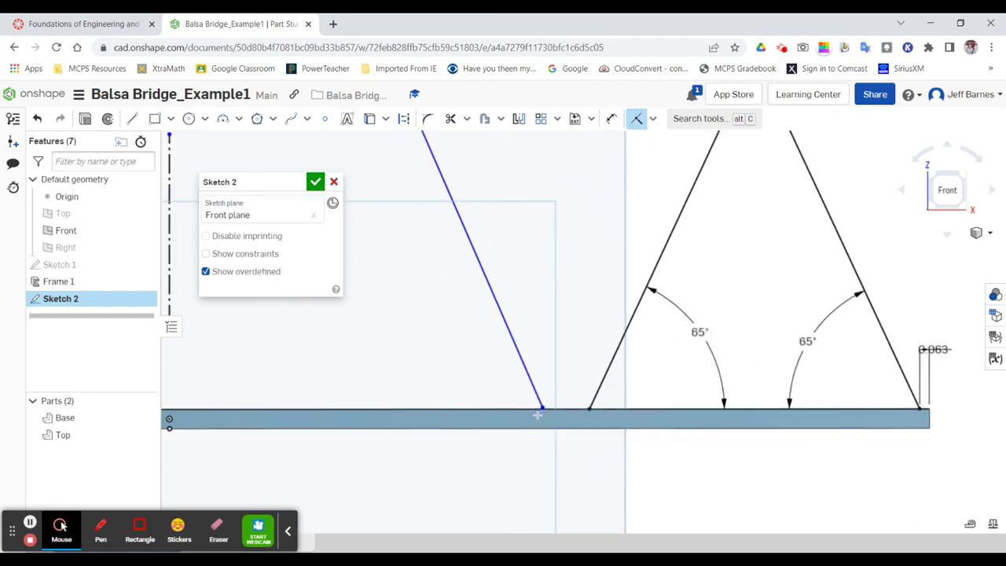
pyautogui.scroll(-2, 541, 411)
pyautogui.click(552, 397)
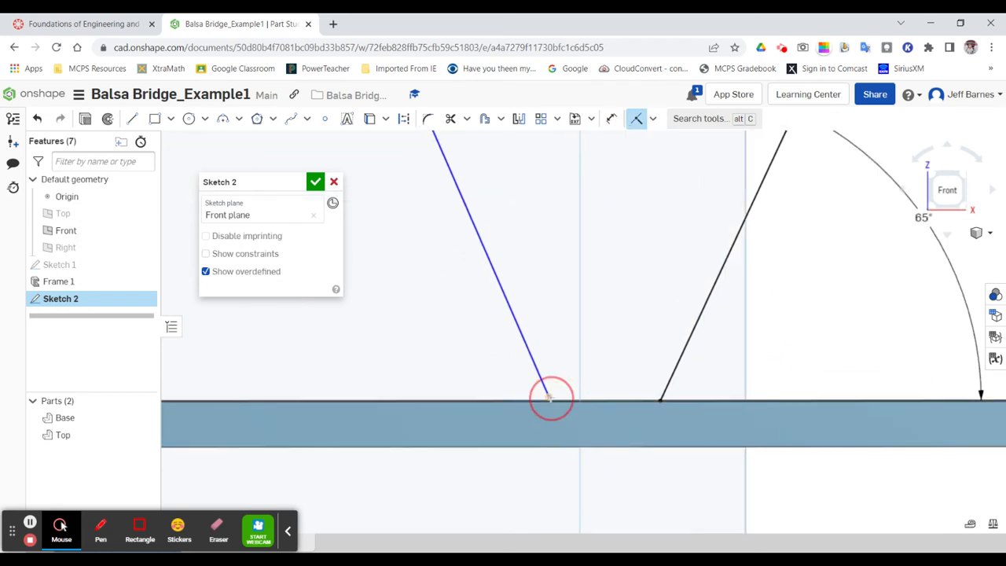
pyautogui.click(569, 402)
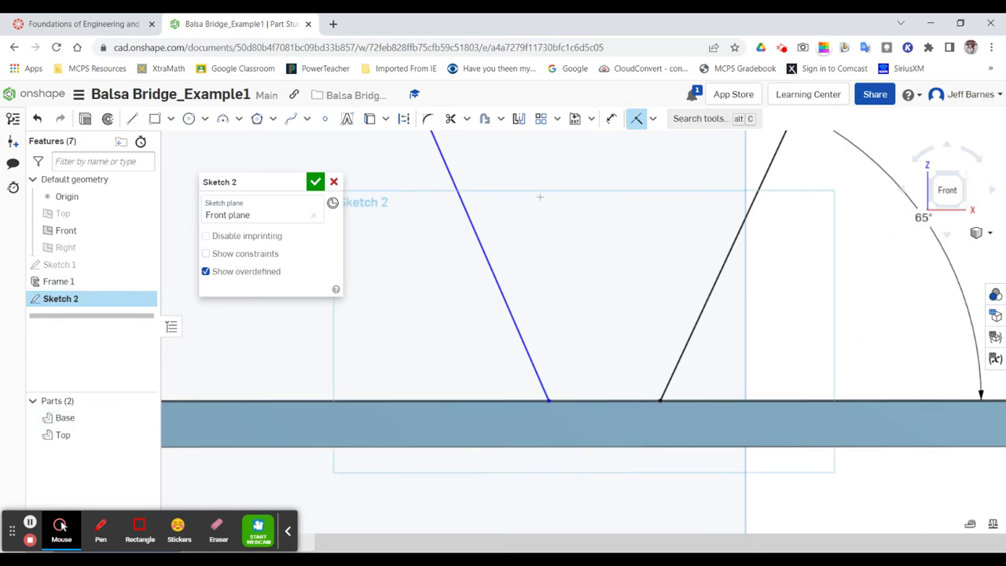
# Dimension the angle between the third slanted line and the base bar's upper edge as 65°
pyautogui.click(612, 120)
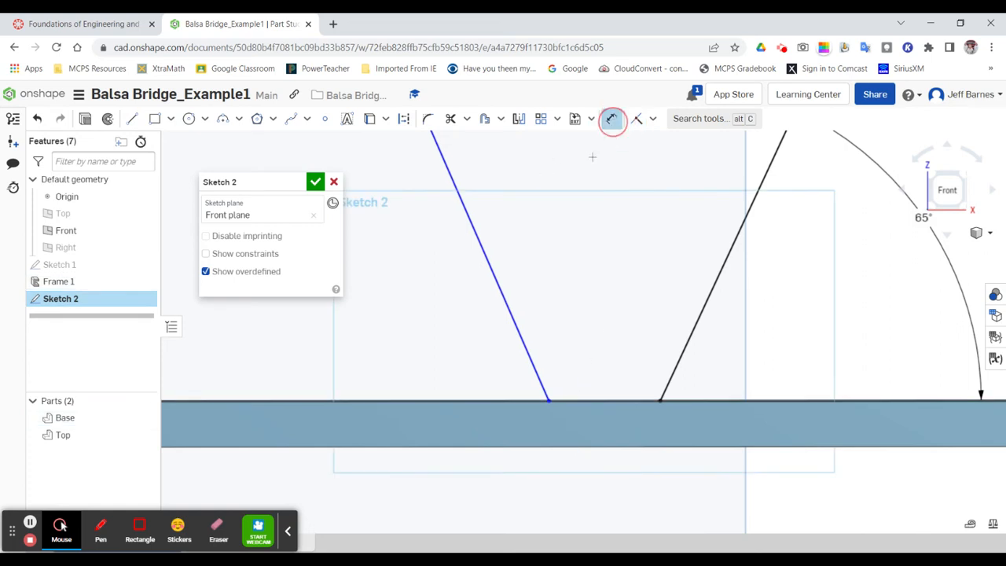
pyautogui.click(516, 327)
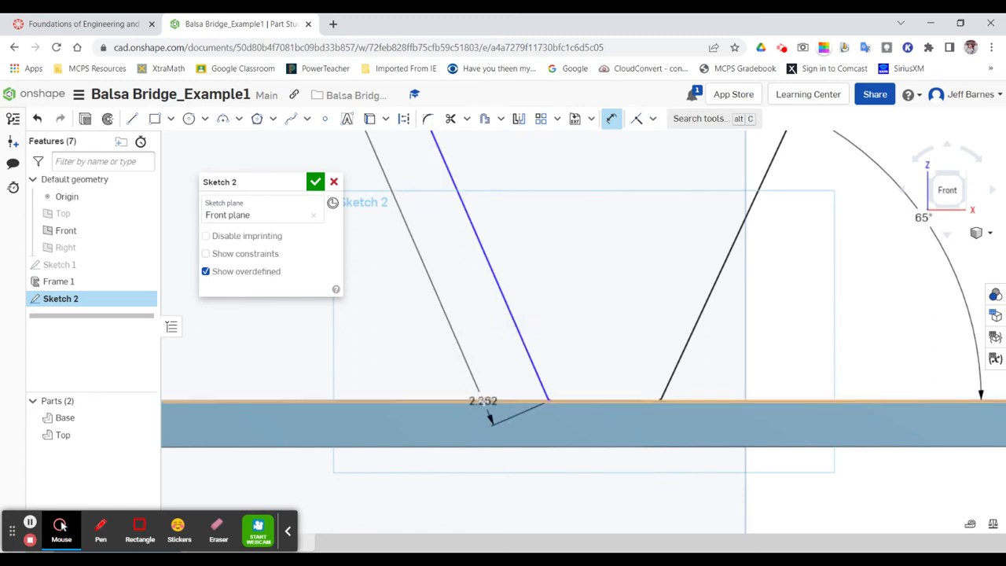
pyautogui.click(481, 401)
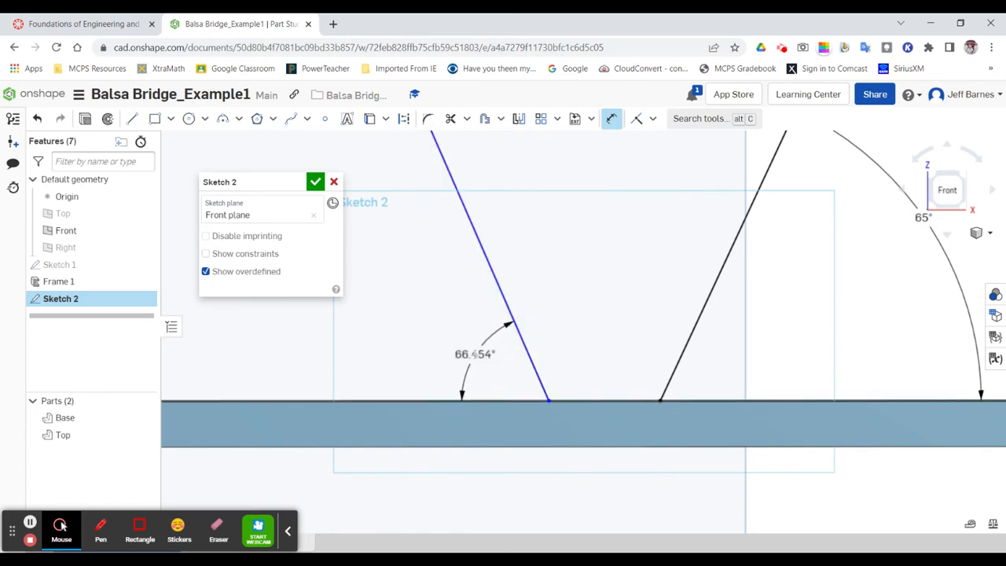
pyautogui.click(474, 353)
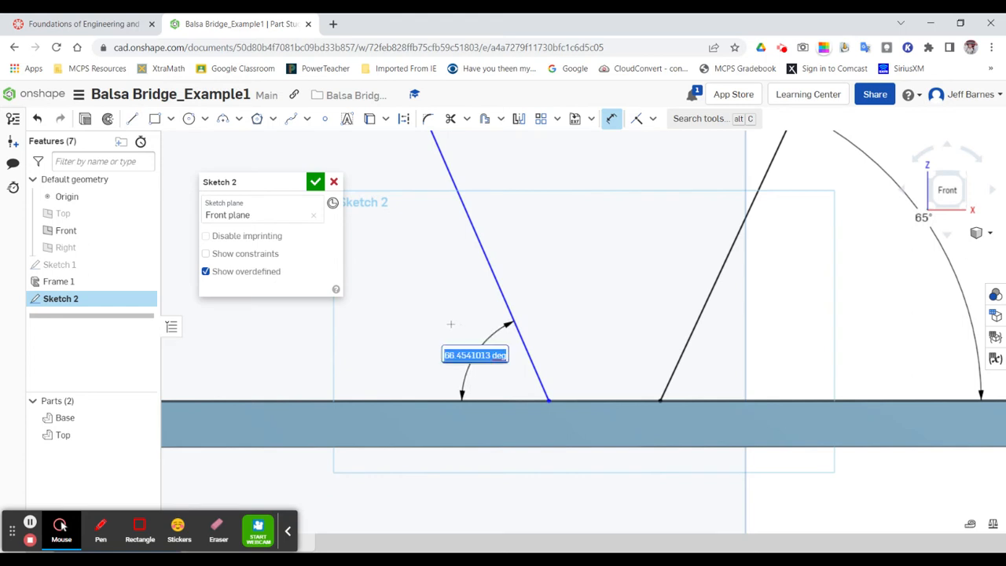
pyautogui.write('65')
pyautogui.press('Return')
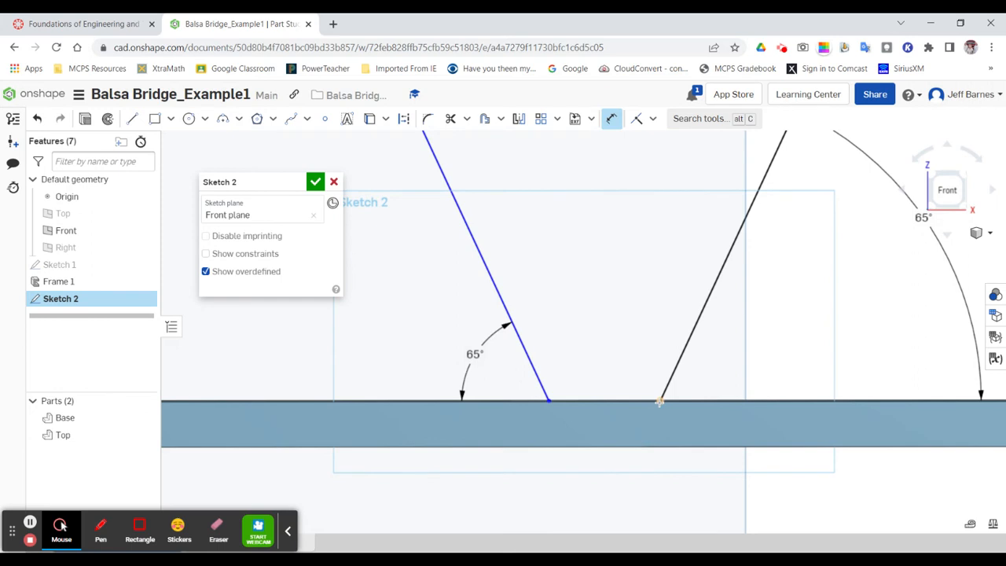
# Dimension the horizontal distance between the lower endpoints of the second and third slanted lines as 0.125 in
pyautogui.click(659, 402)
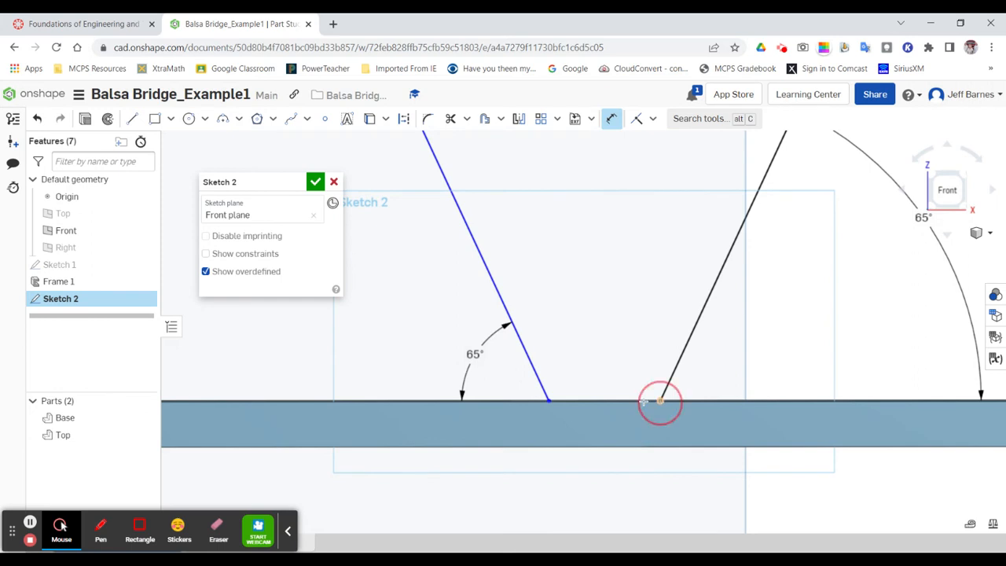
pyautogui.click(549, 401)
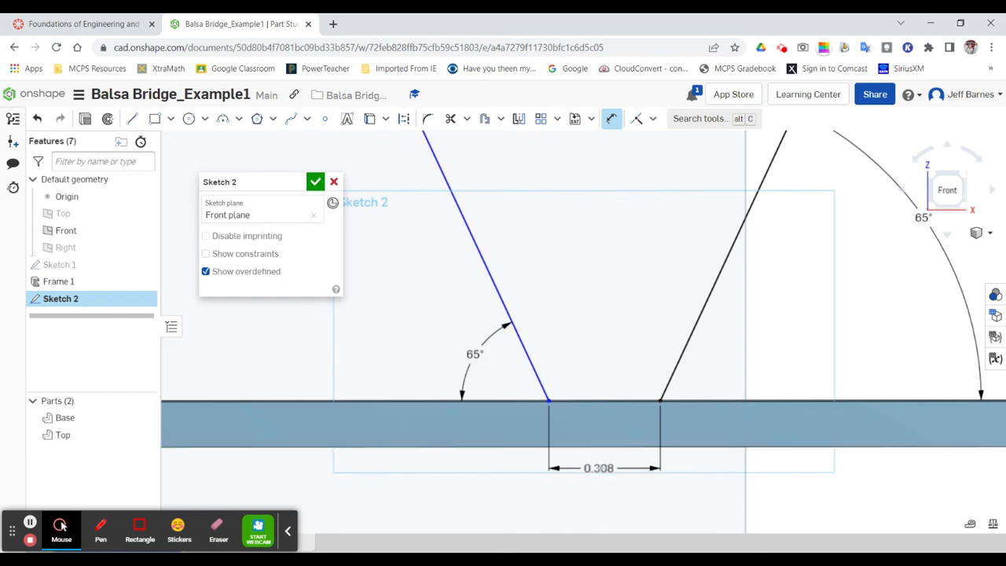
pyautogui.click(599, 468)
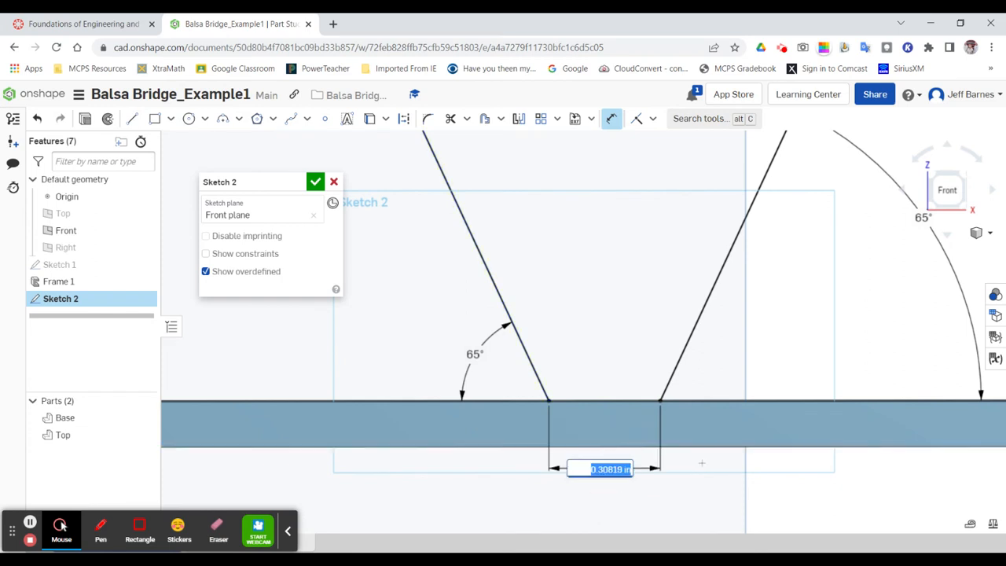
pyautogui.write('.125')
pyautogui.press('Return')
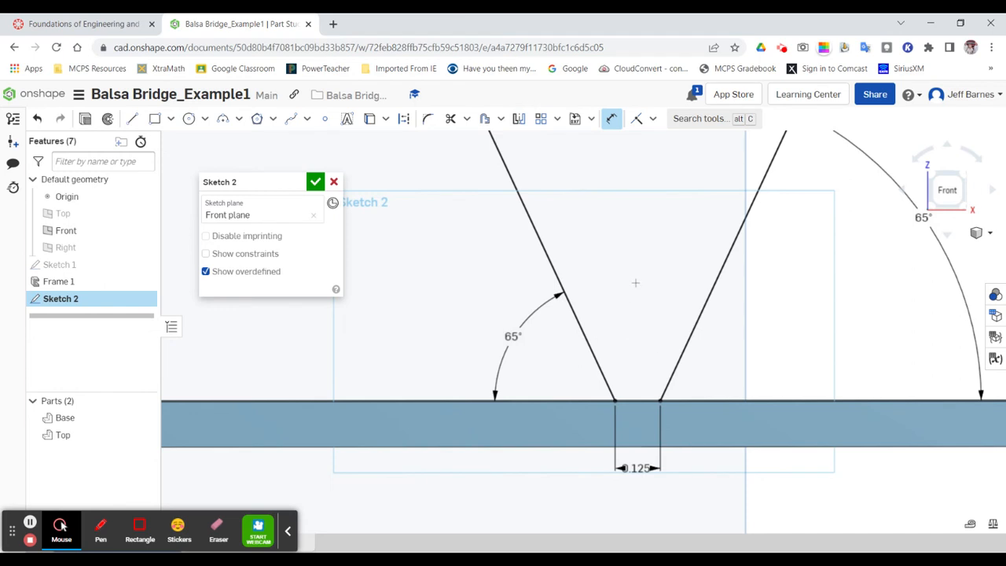
# Constrain the third slanted line's upper endpoint coincident with the lower edge of the top bar
pyautogui.scroll(-3, 635, 282)
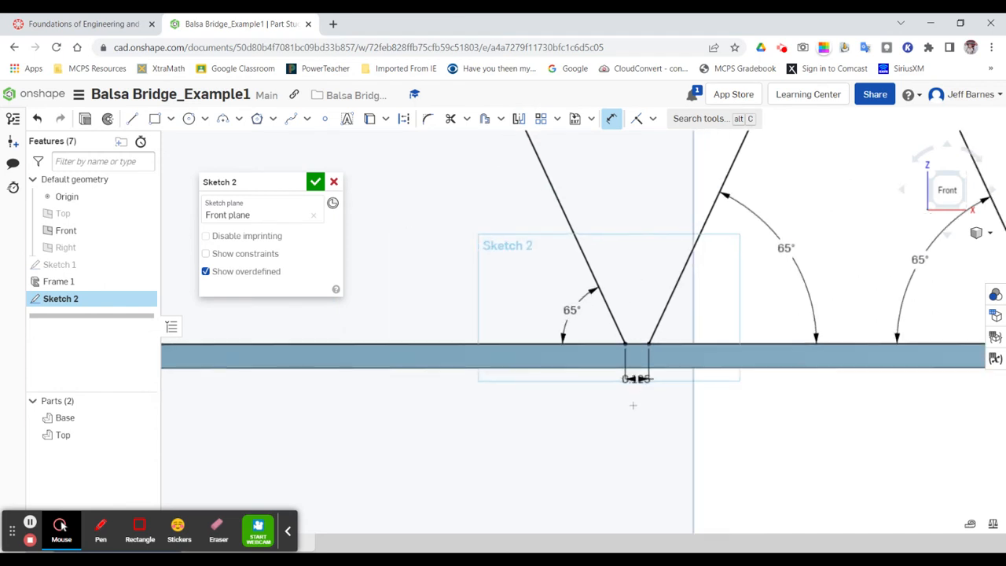
pyautogui.scroll(-3, 632, 404)
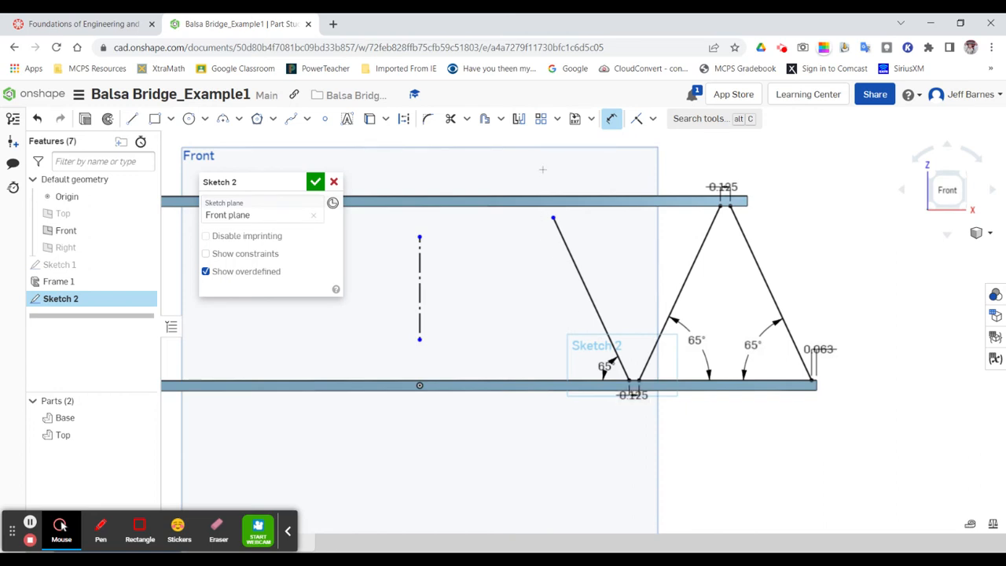
pyautogui.click(636, 119)
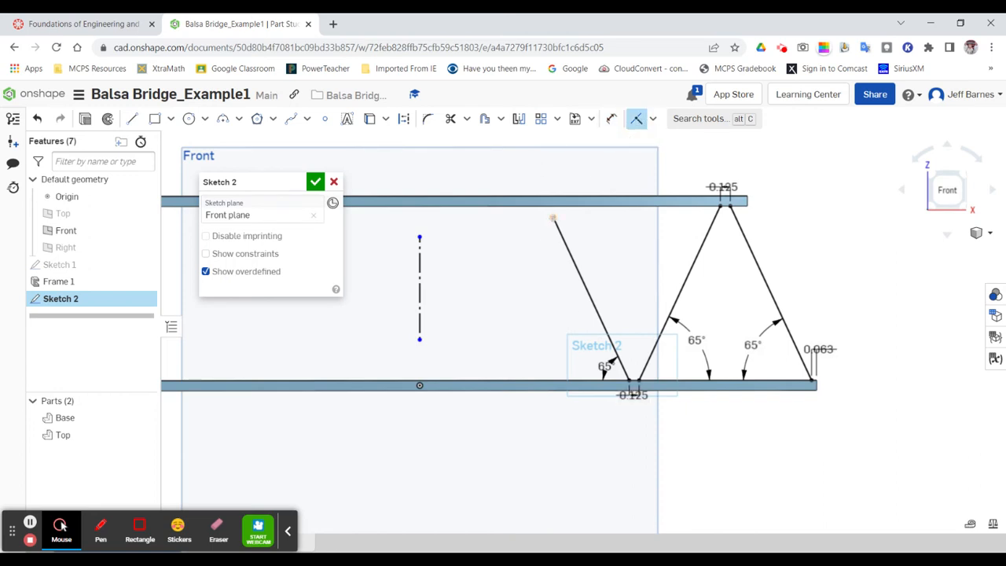
pyautogui.click(552, 218)
pyautogui.click(548, 208)
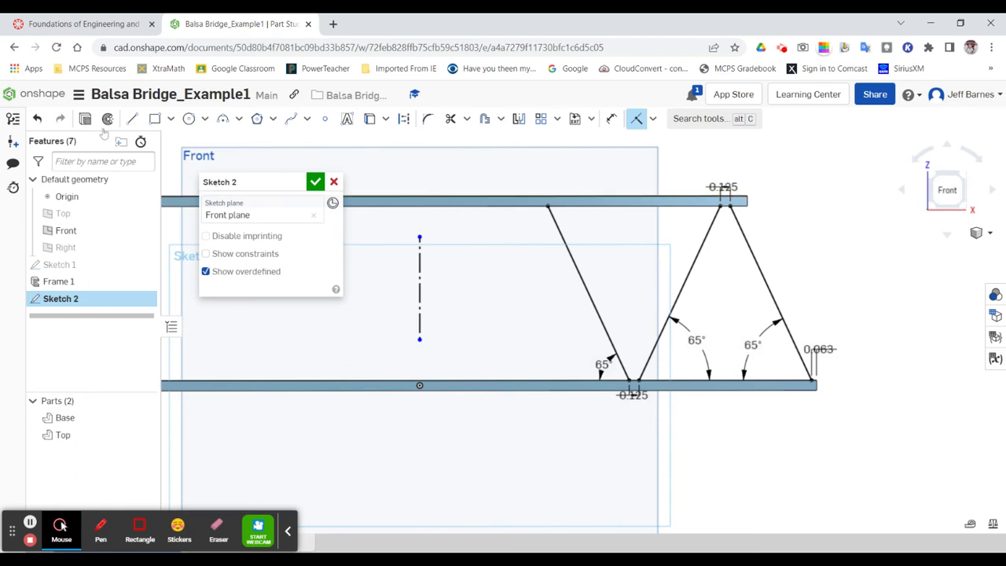
# Sketch a vertical line about 2.05 in long between the two bars, between the centerline and the third slanted line
pyautogui.click(132, 123)
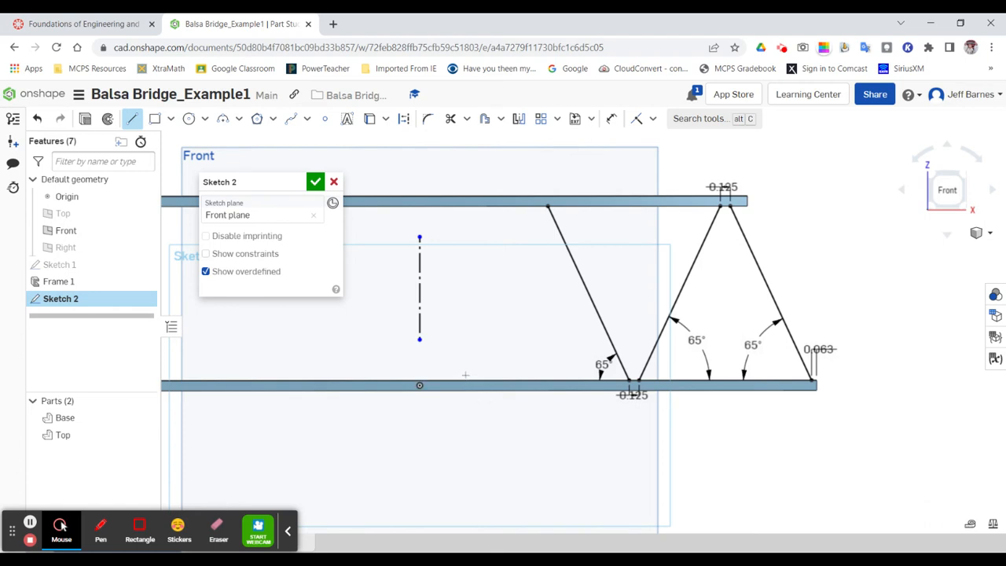
pyautogui.click(465, 375)
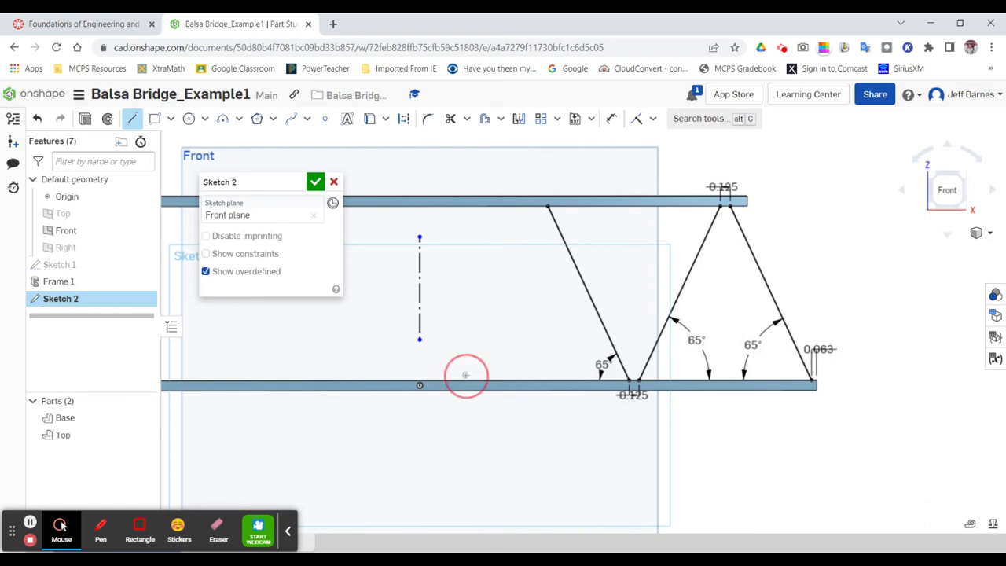
pyautogui.click(467, 213)
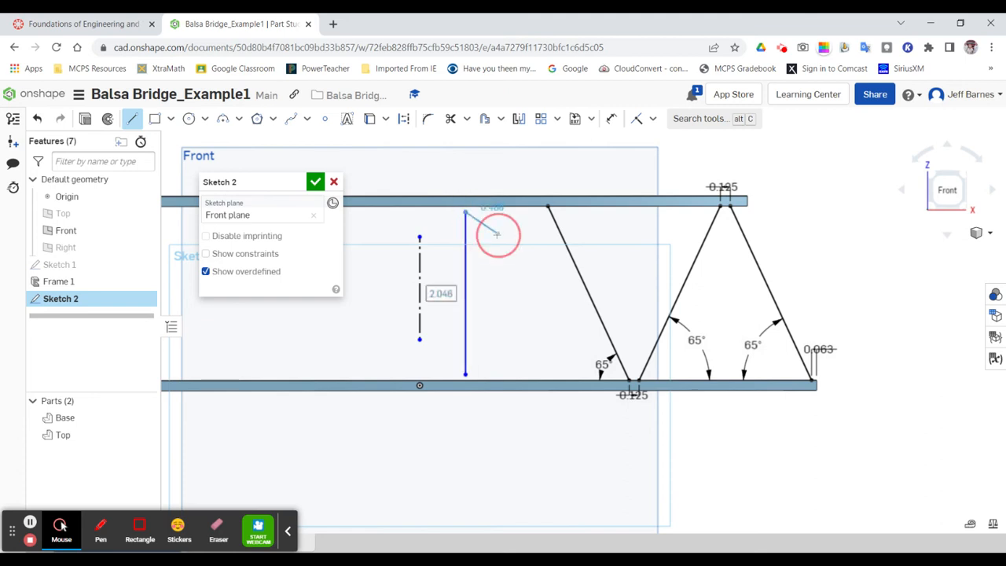
pyautogui.rightClick(497, 237)
pyautogui.click(510, 245)
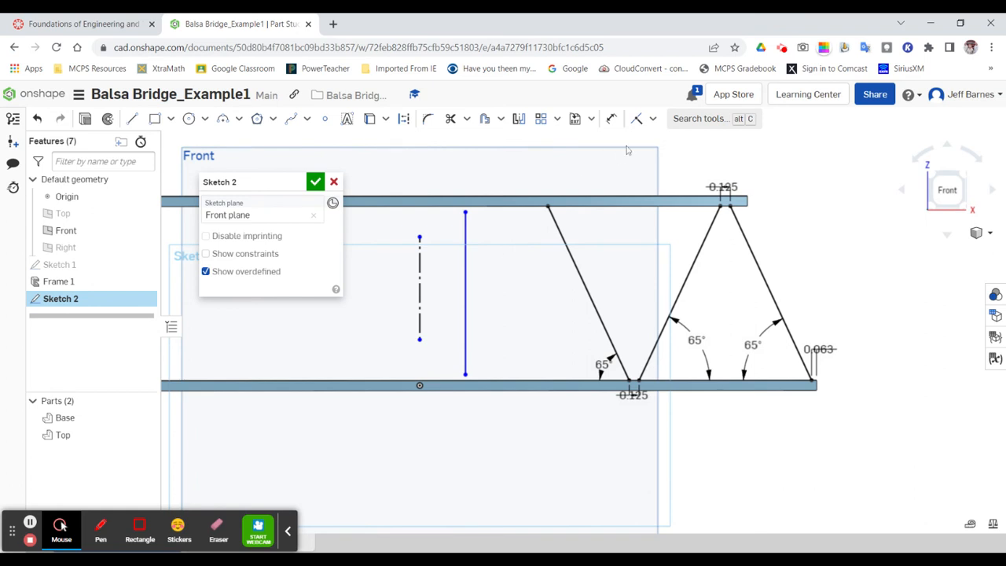
# Constrain the vertical line's endpoints coincident with the base bar's upper edge and the top bar's lower edge
pyautogui.click(636, 119)
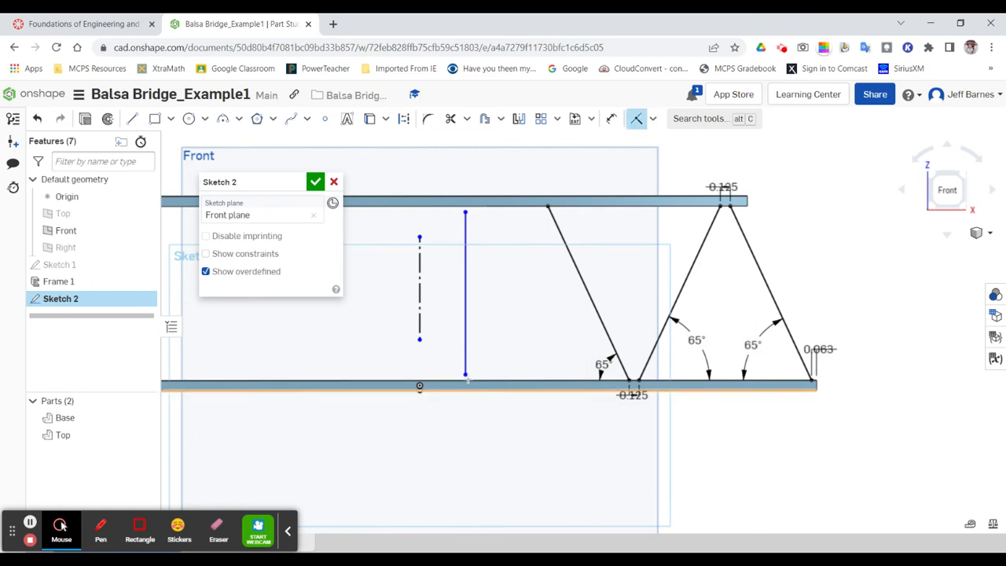
pyautogui.click(466, 375)
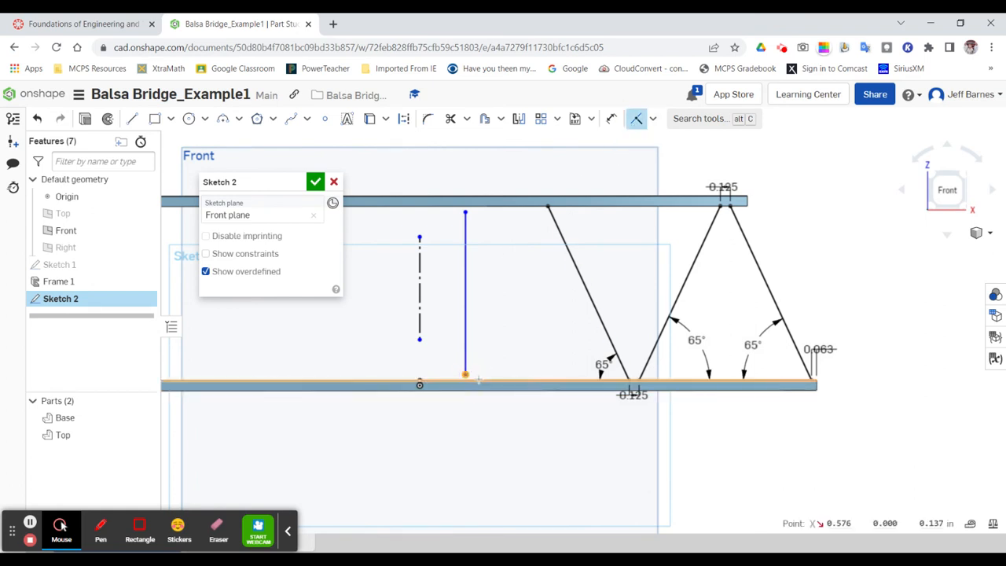
pyautogui.click(478, 380)
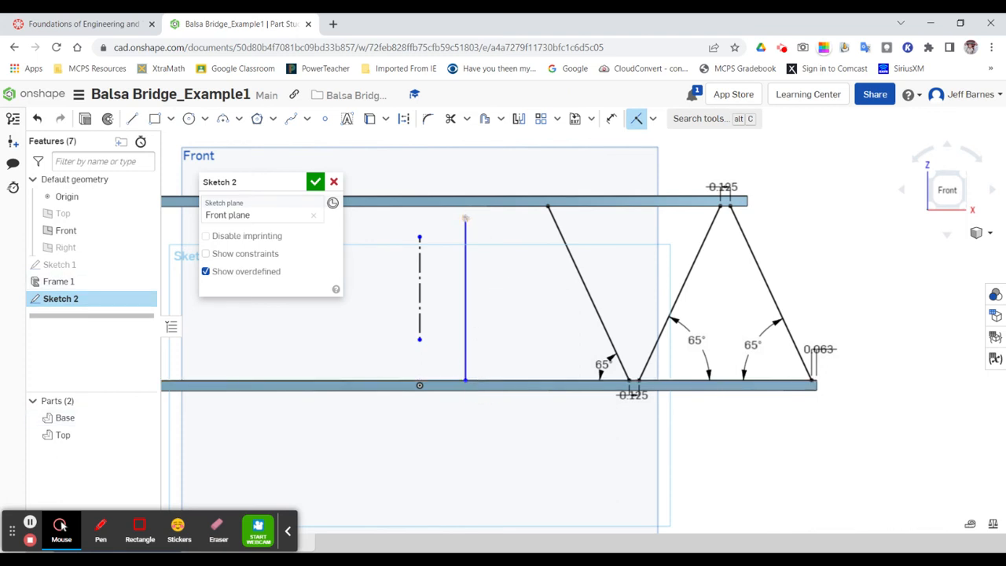
pyautogui.click(466, 218)
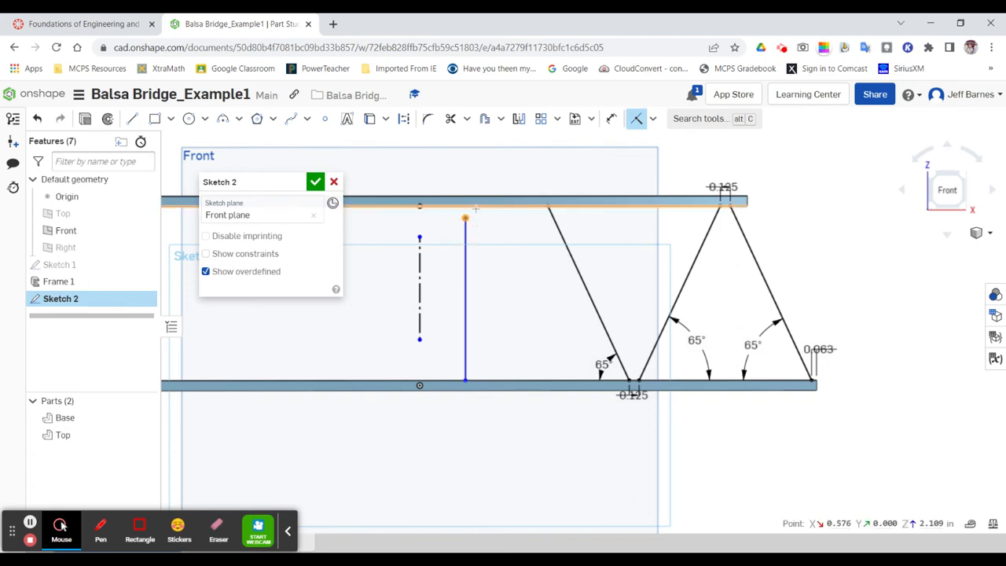
pyautogui.click(476, 208)
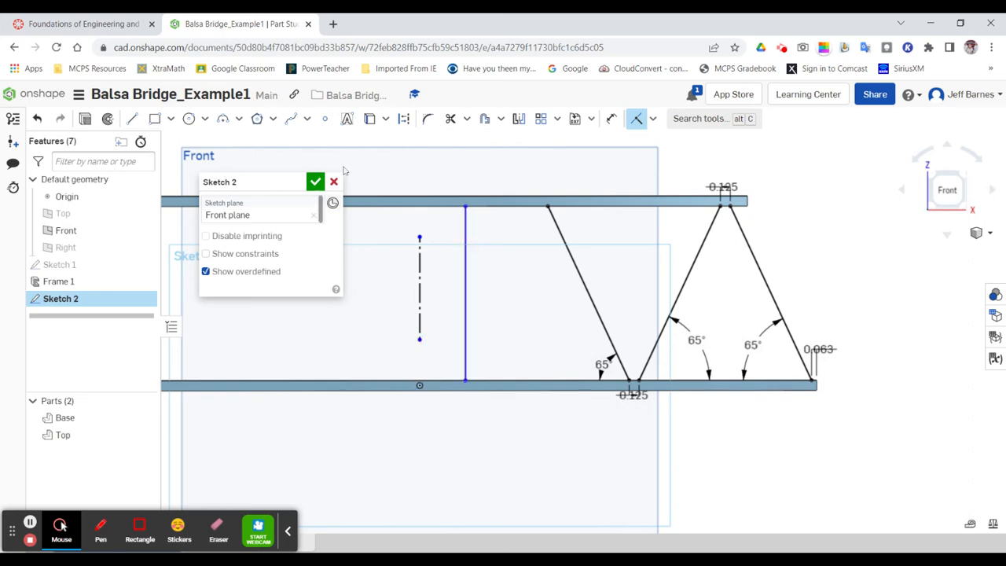
# Dimension the horizontal distance between the centerline and the vertical line as 0.5 in
pyautogui.click(612, 121)
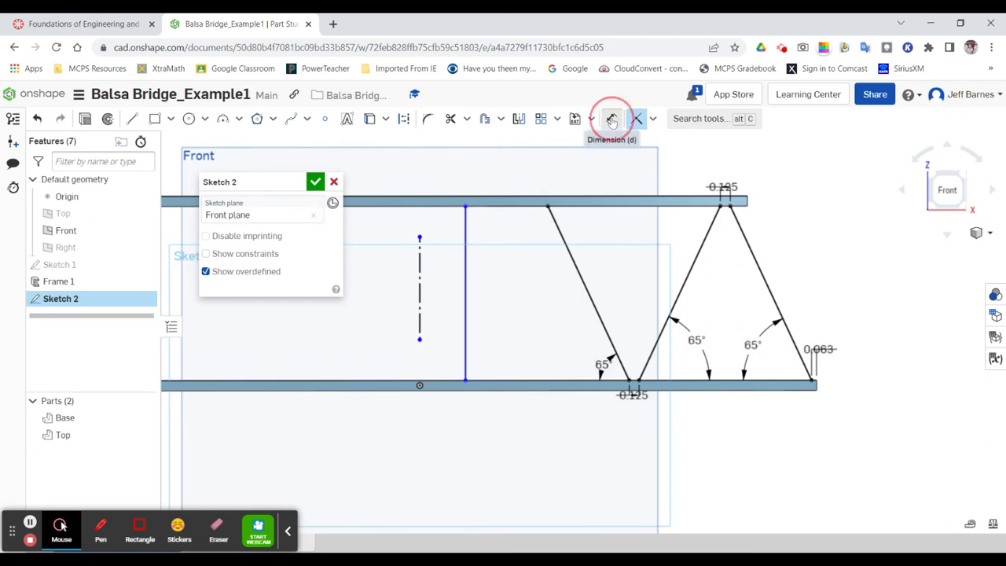
pyautogui.click(420, 304)
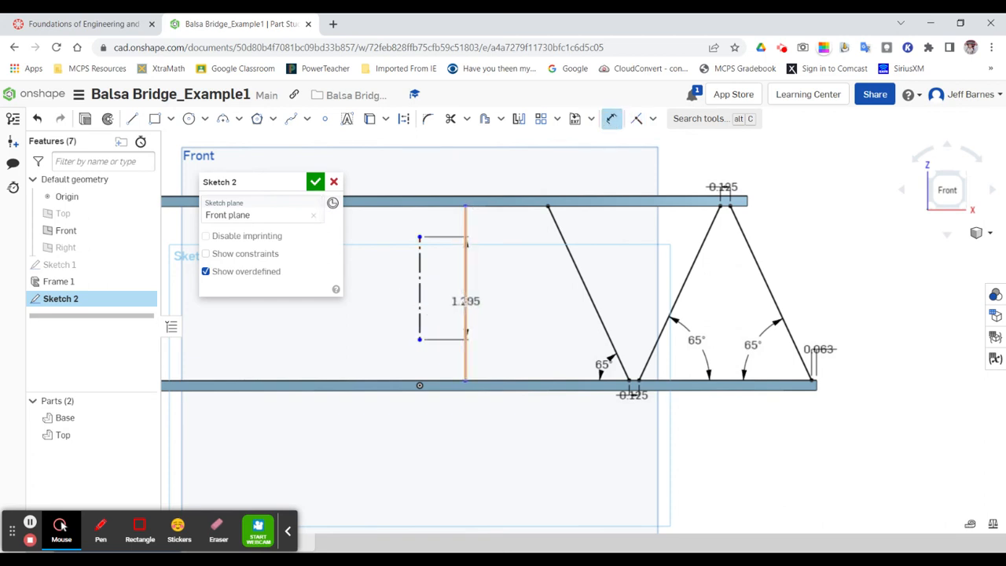
pyautogui.click(465, 306)
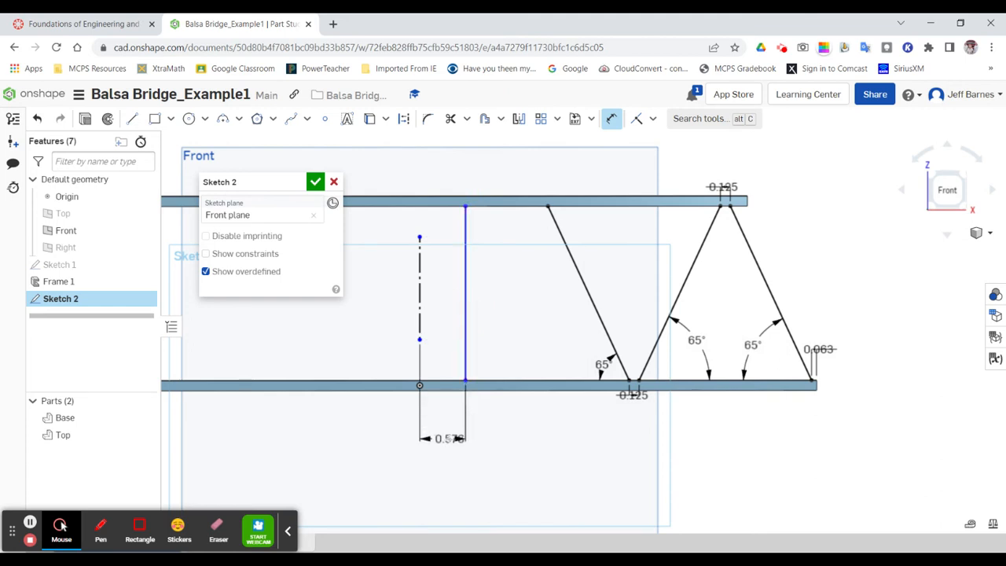
pyautogui.click(446, 440)
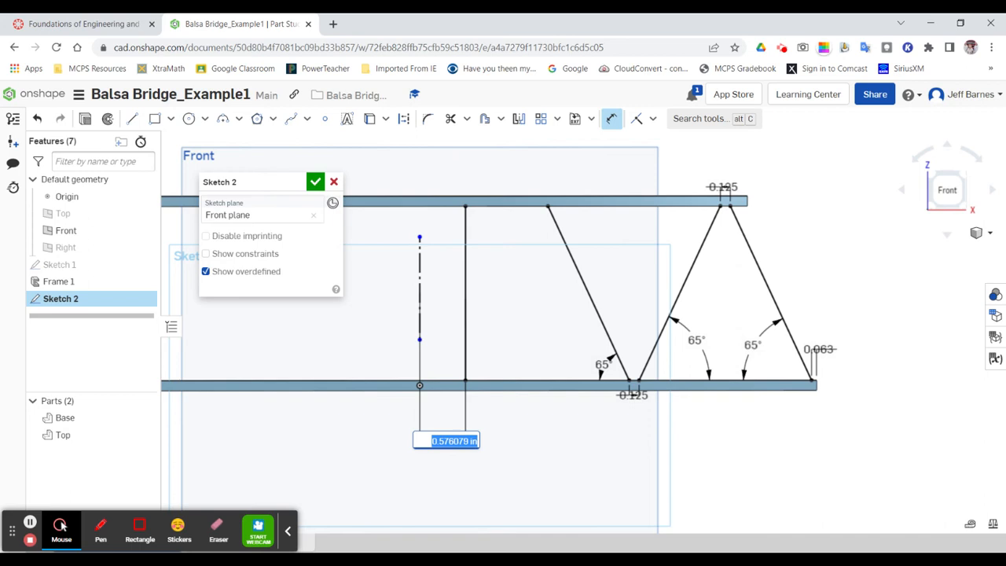
pyautogui.write('0.5')
pyautogui.press('Return')
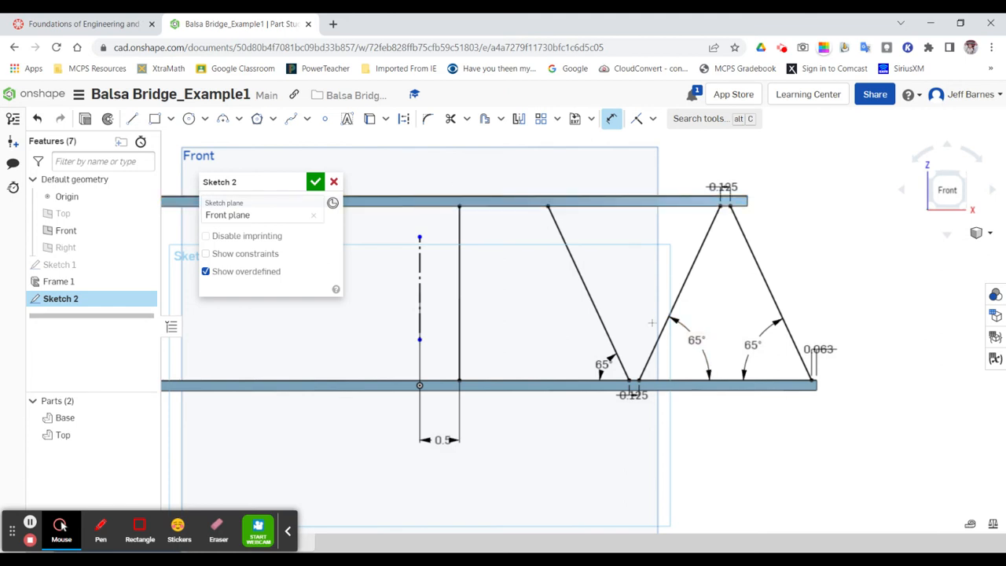
# Mirror the three slanted lines and the vertical line about the centerline, and finish the sketch
pyautogui.scroll(1, 651, 323)
pyautogui.scroll(-4, 652, 322)
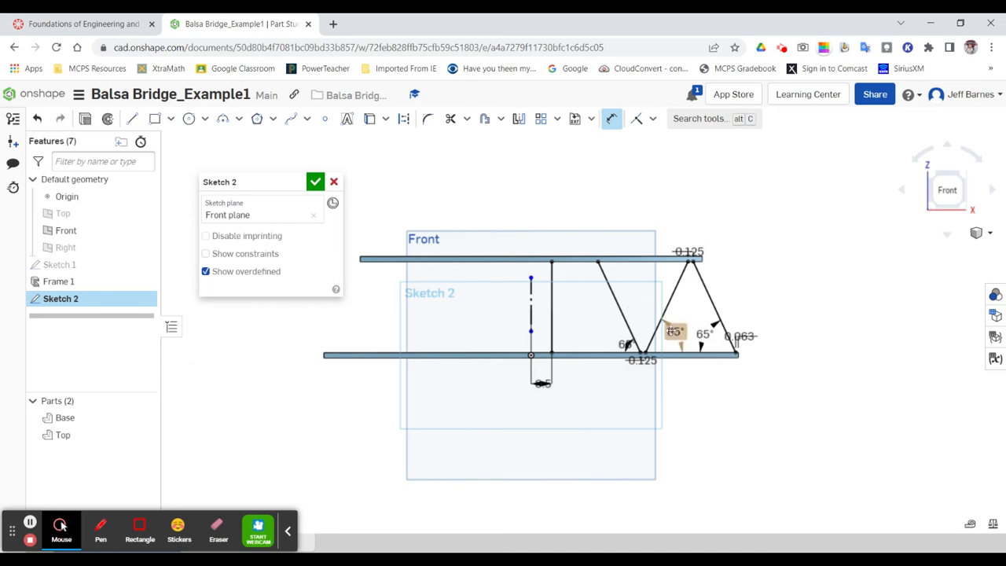
pyautogui.scroll(3, 671, 308)
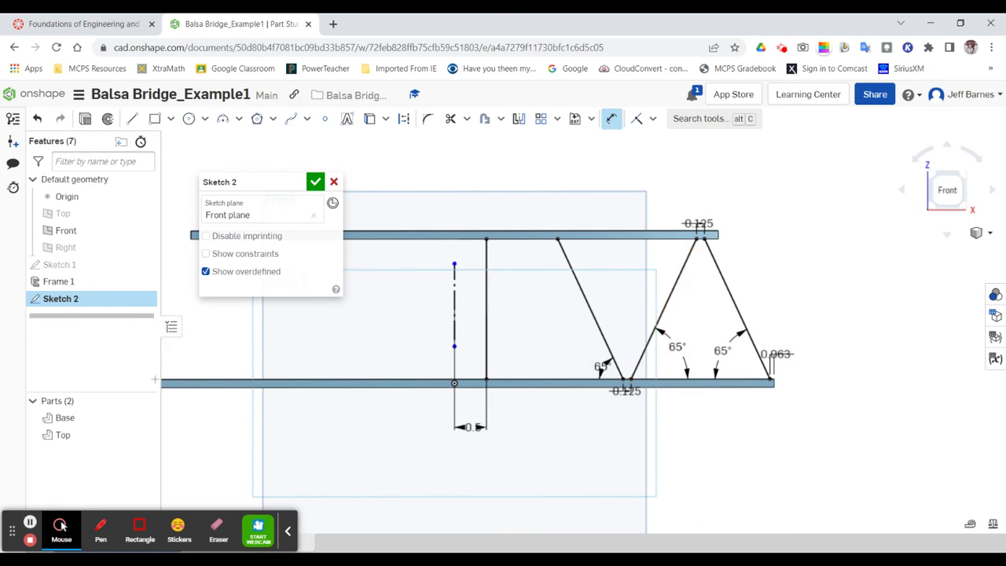
pyautogui.click(266, 183)
pyautogui.moveTo(249, 177)
pyautogui.mouseDown()
pyautogui.moveTo(207, 140)
pyautogui.moveTo(168, 310)
pyautogui.moveTo(148, 331)
pyautogui.mouseUp()
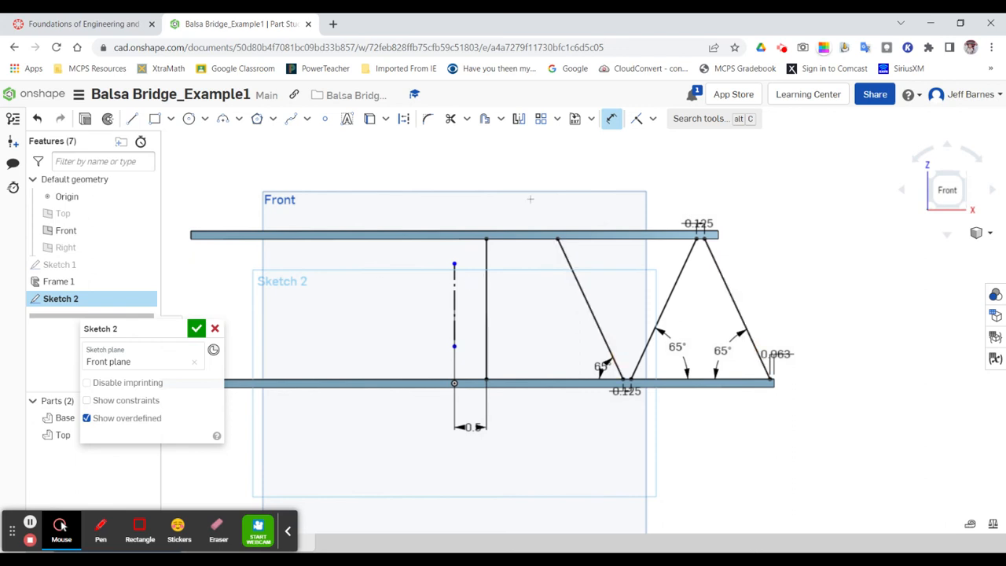
pyautogui.click(520, 119)
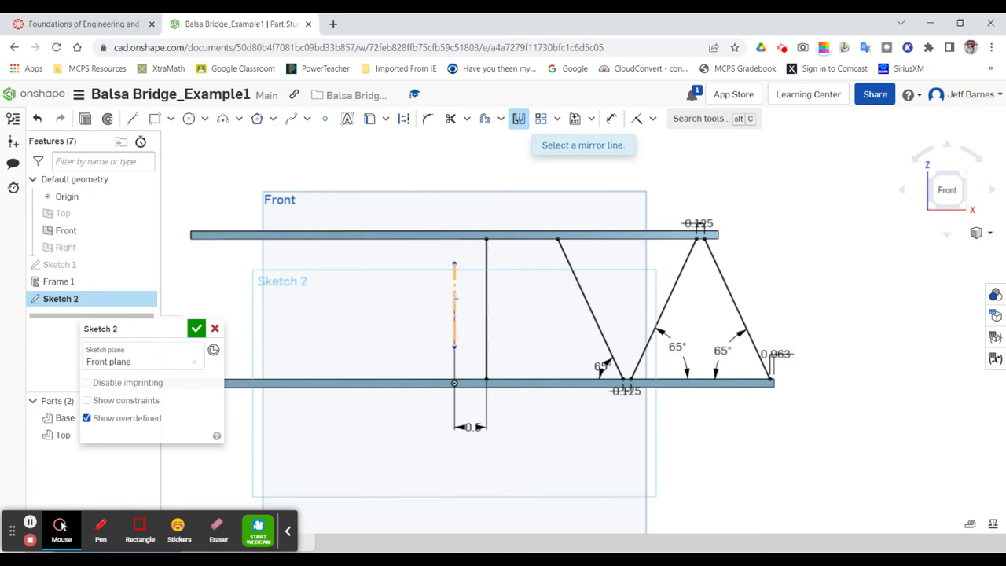
pyautogui.click(455, 297)
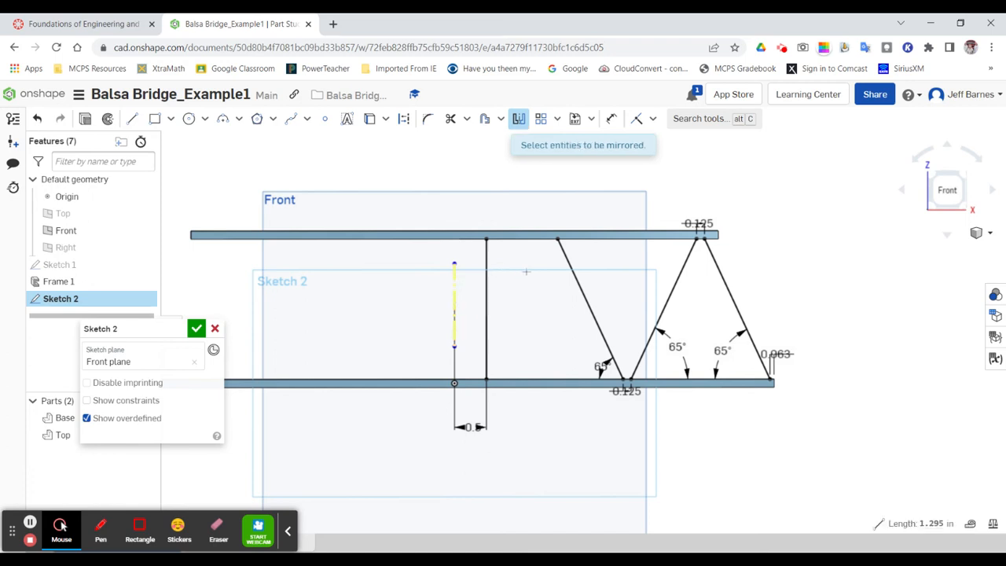
pyautogui.click(730, 294)
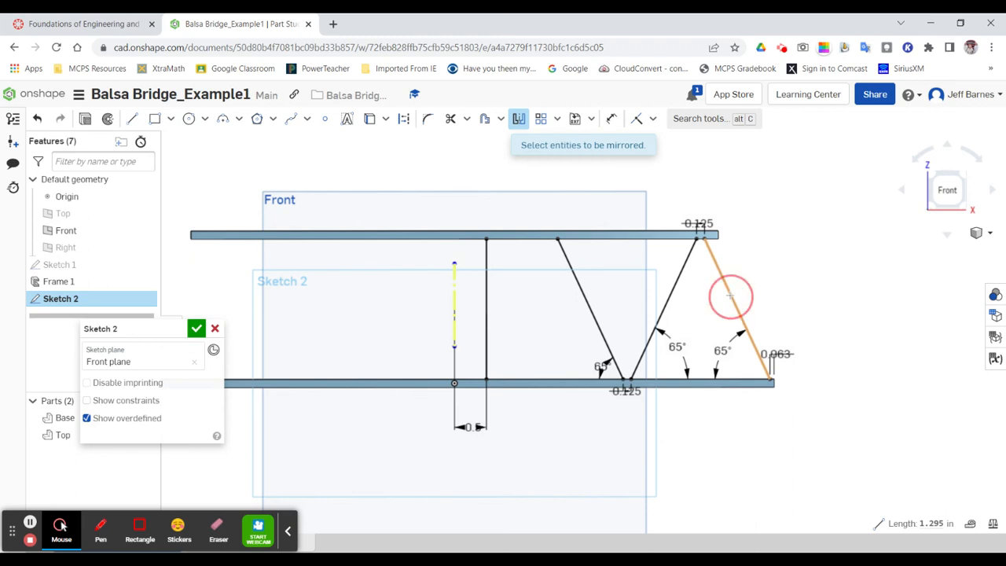
pyautogui.click(667, 300)
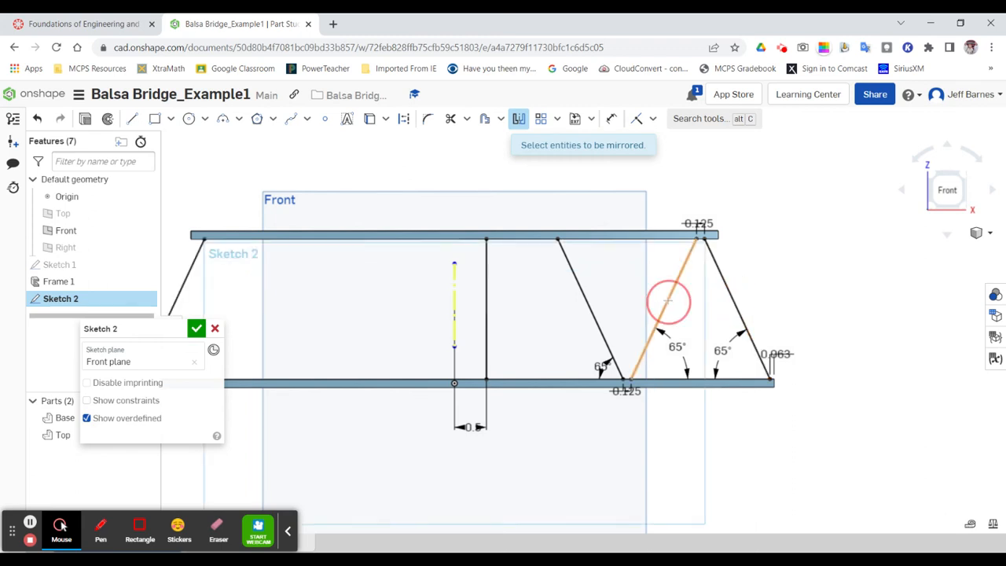
pyautogui.click(583, 297)
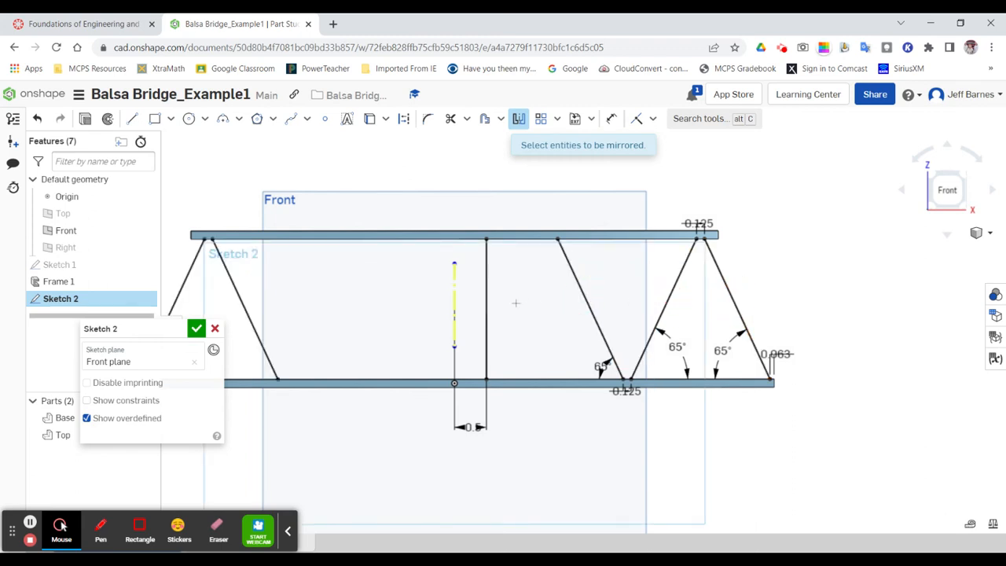
pyautogui.click(486, 308)
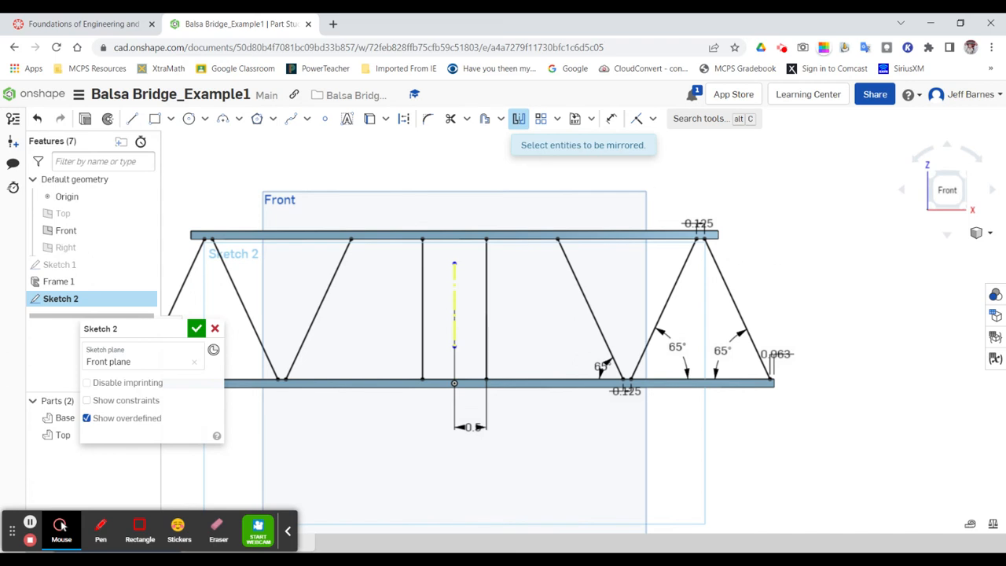
pyautogui.click(518, 119)
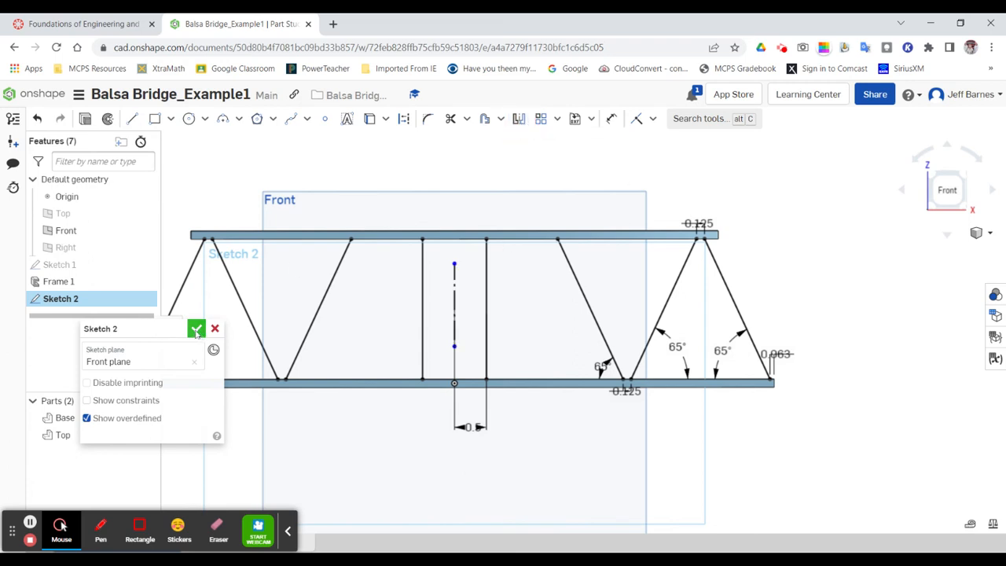
pyautogui.click(196, 329)
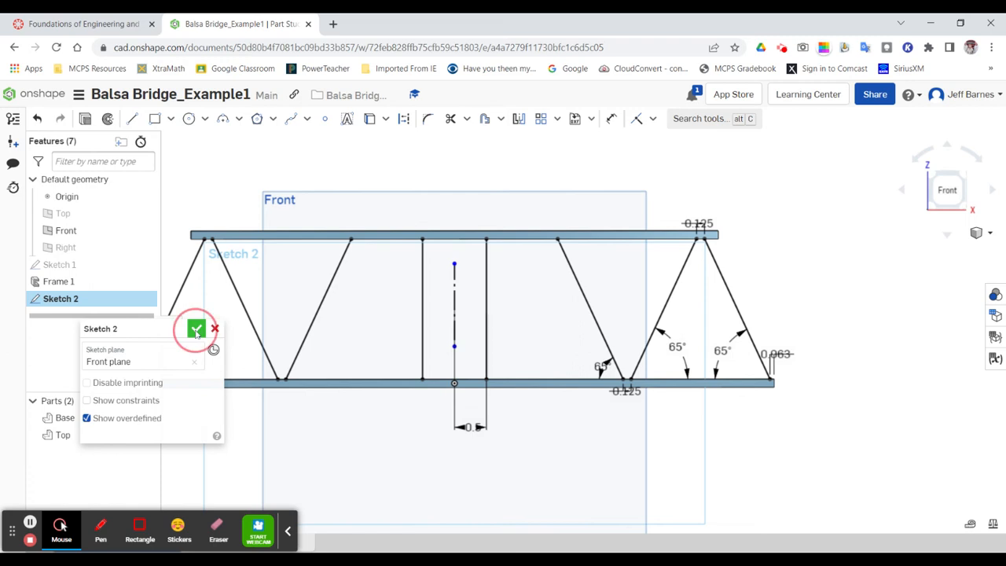
# Create a Frame with the Rectangular bar profile along the six slanted and two vertical lines of Sketch 2
pyautogui.click(982, 233)
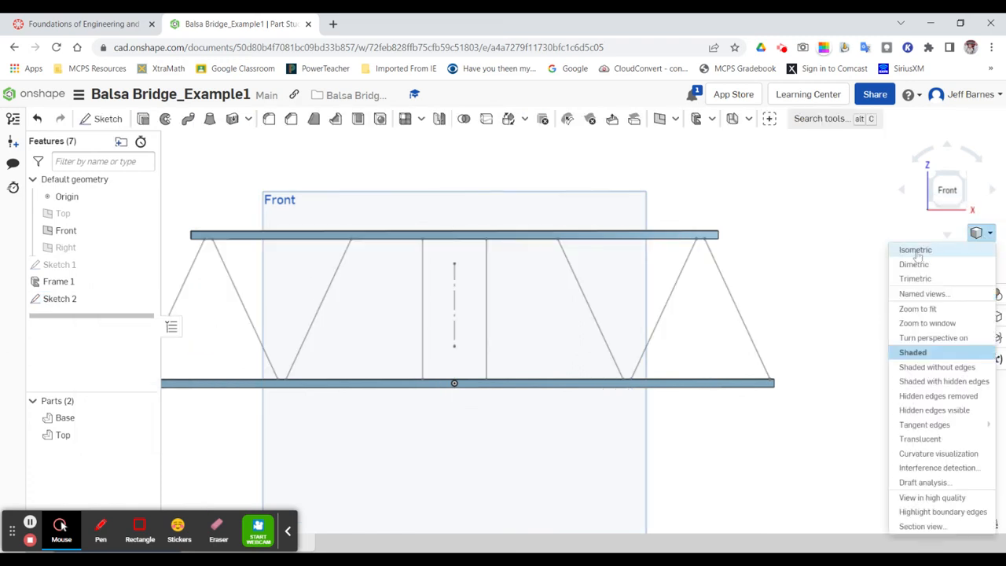
pyautogui.click(925, 251)
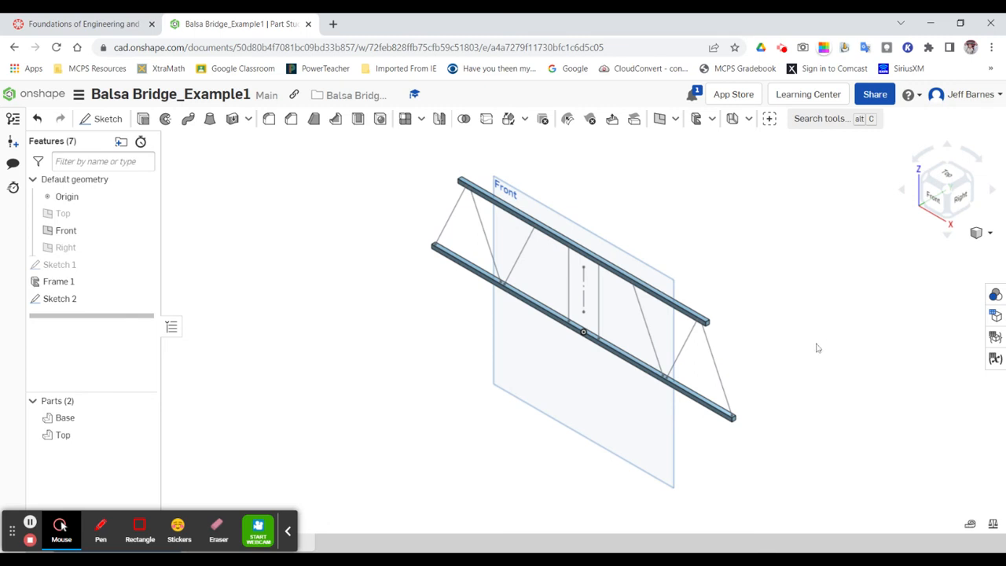
pyautogui.click(696, 125)
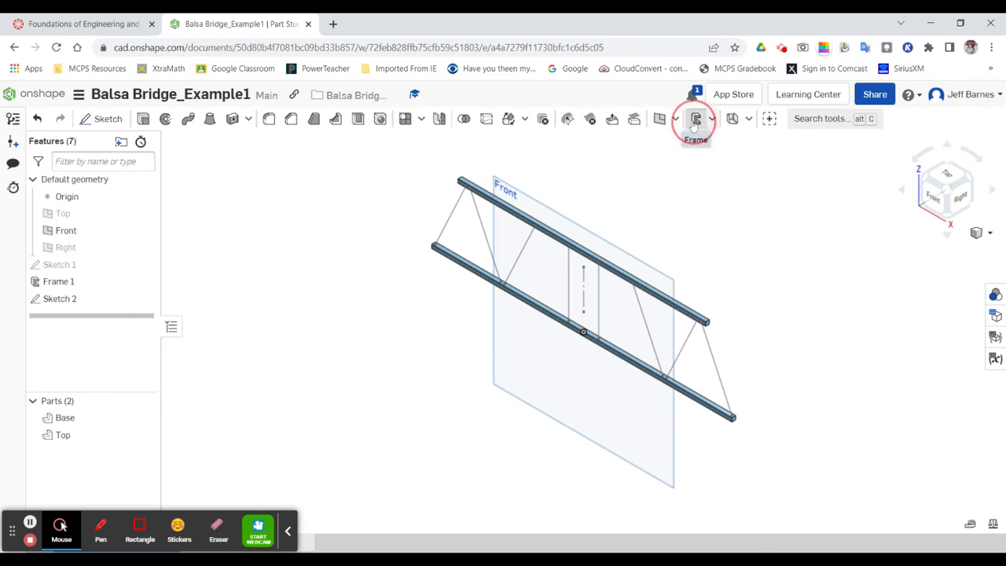
pyautogui.click(719, 377)
pyautogui.click(678, 350)
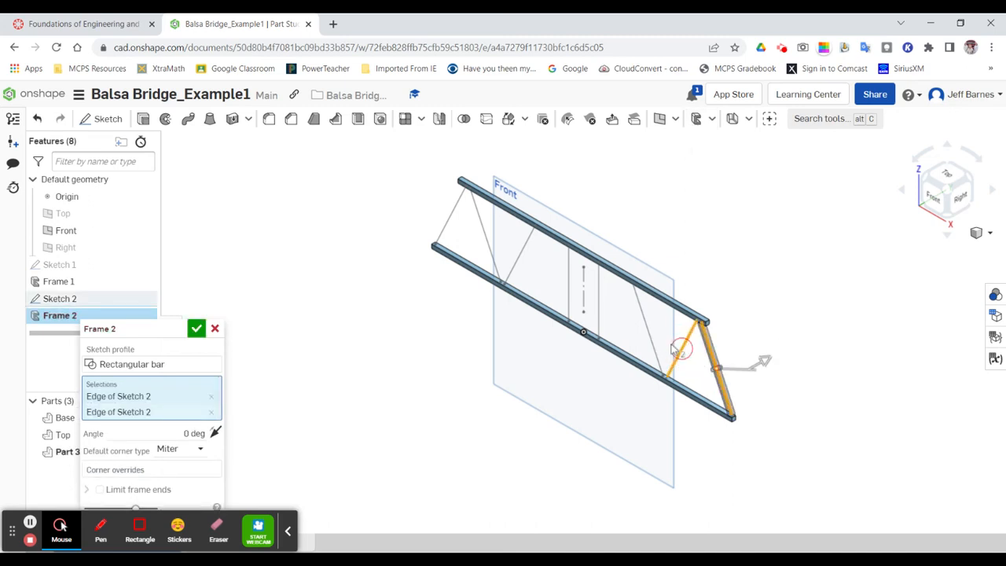
pyautogui.click(648, 332)
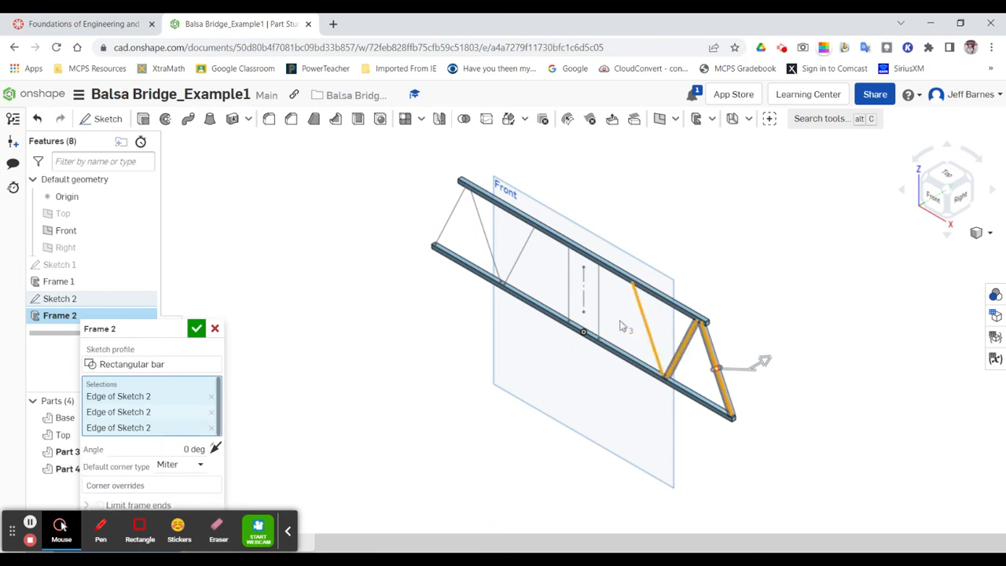
pyautogui.click(600, 303)
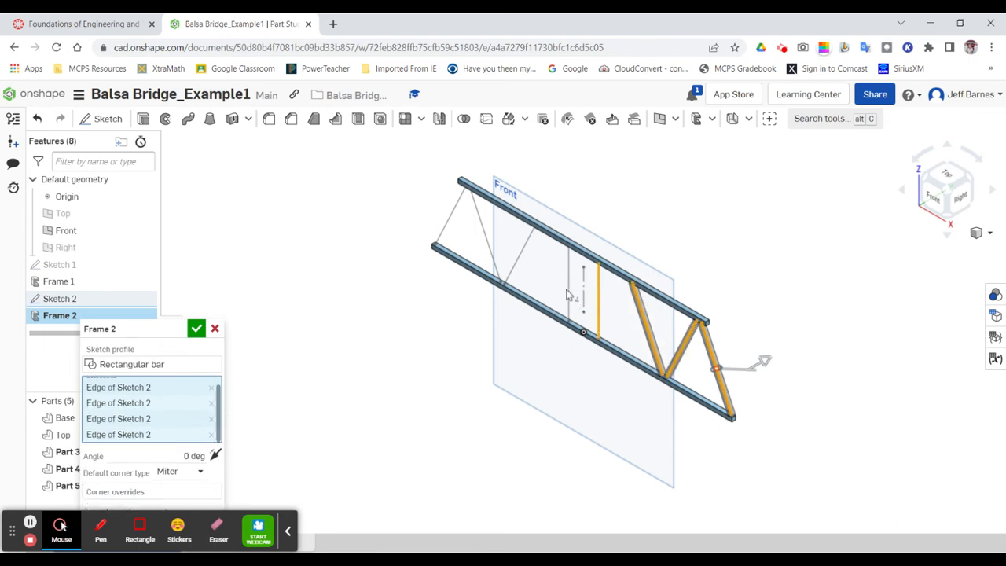
pyautogui.click(568, 287)
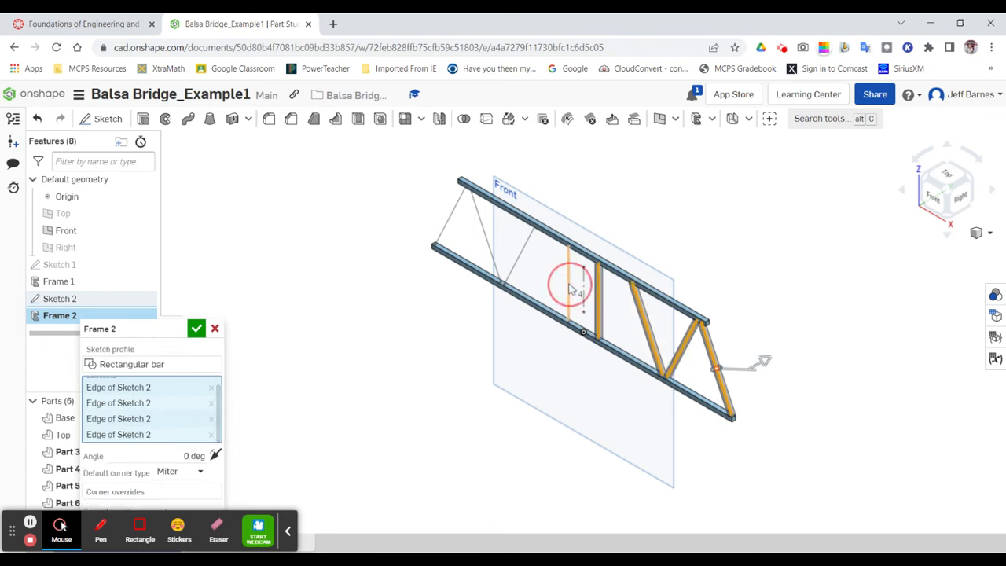
pyautogui.click(522, 253)
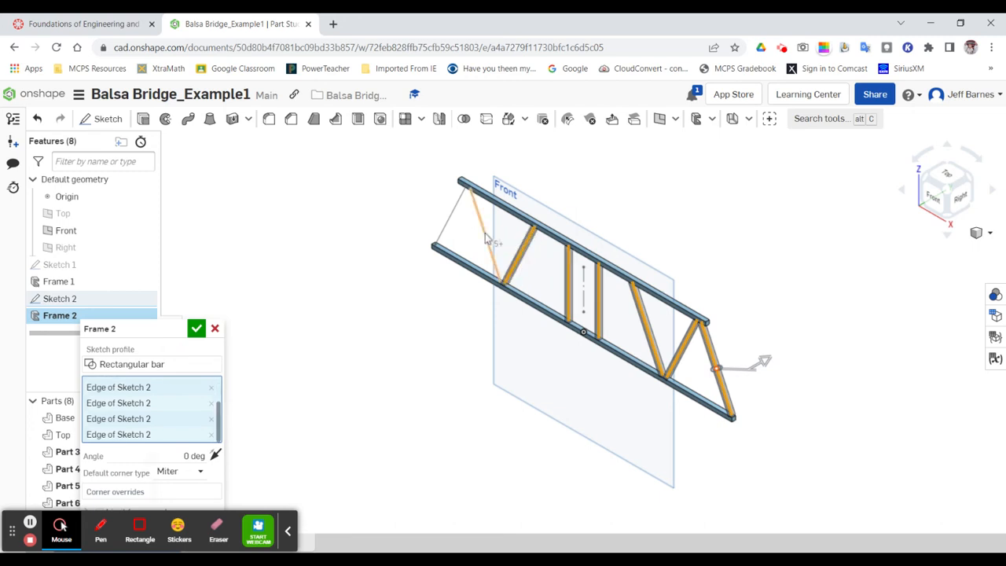
pyautogui.click(486, 237)
pyautogui.click(450, 224)
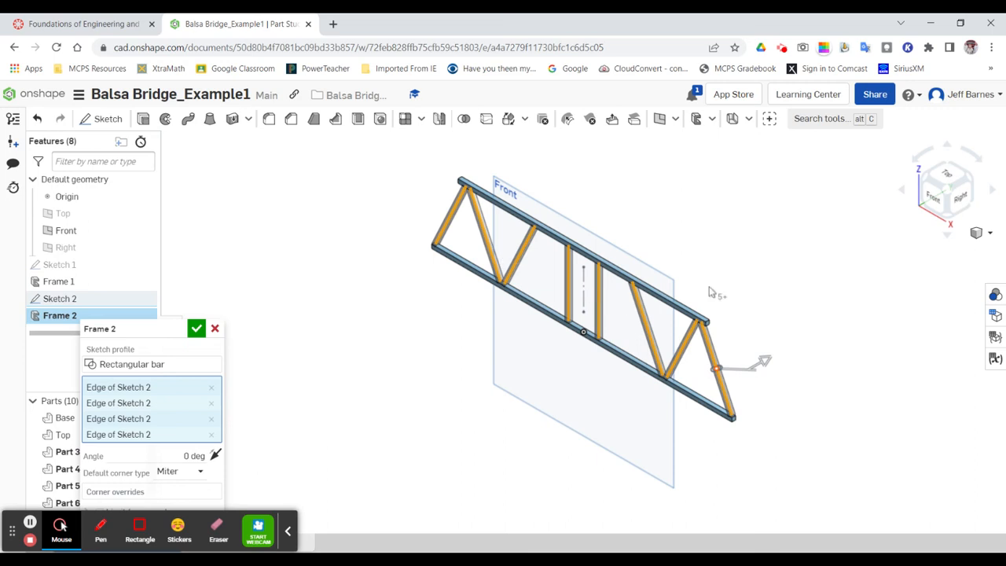
# Enable Limit frame ends for the new members and trim them to the base bar's upper face
pyautogui.click(935, 202)
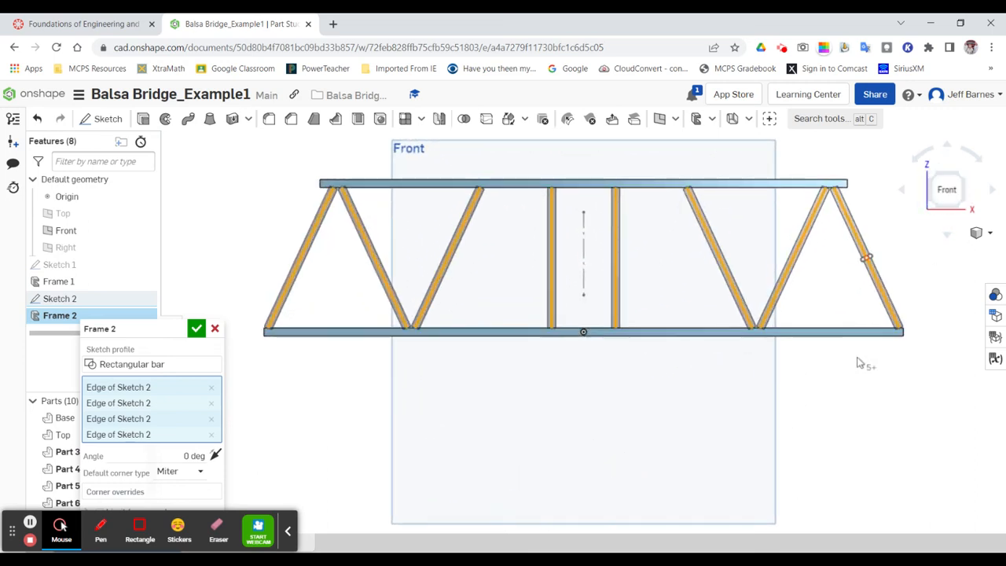
pyautogui.scroll(3, 847, 200)
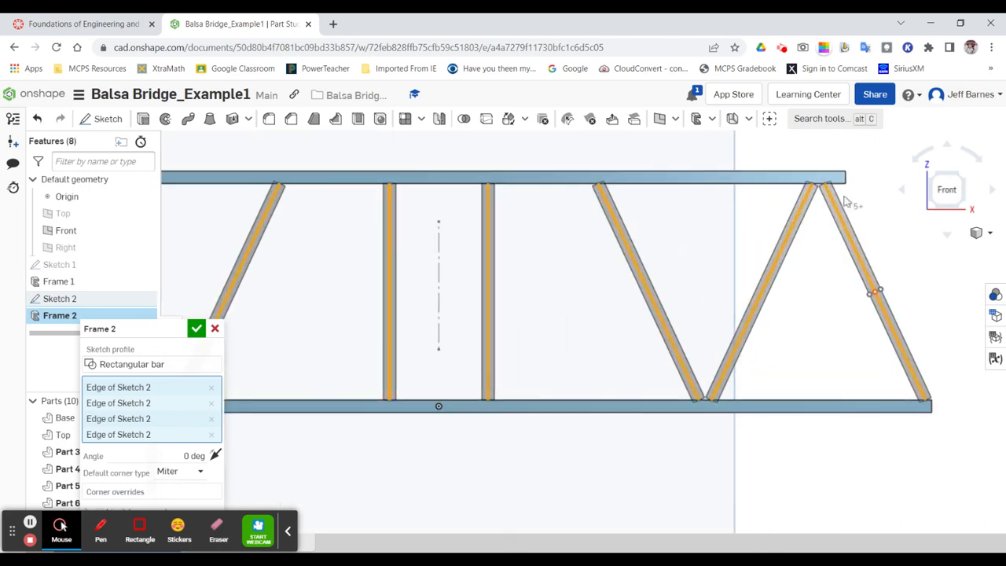
pyautogui.scroll(3, 844, 201)
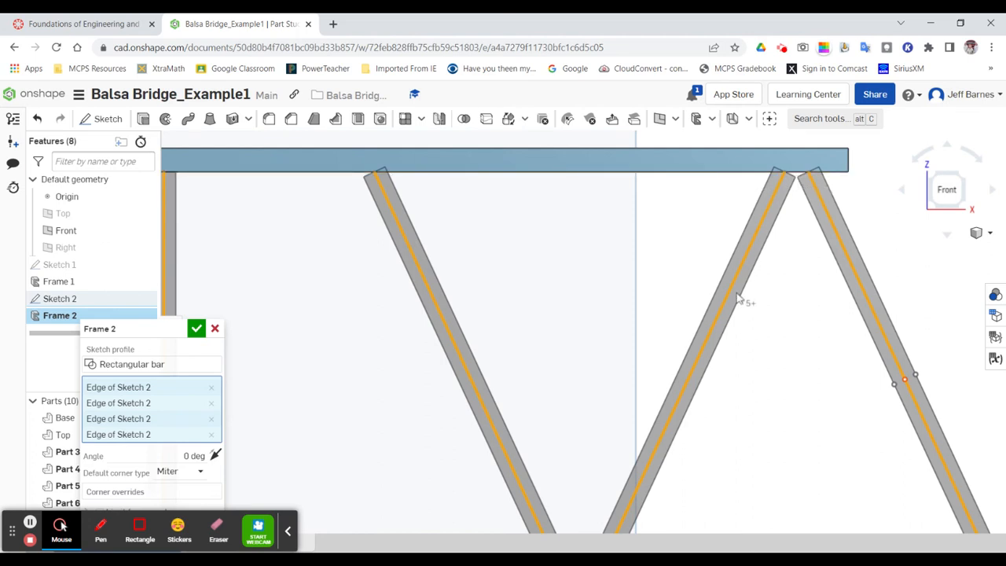
pyautogui.scroll(-3, 739, 298)
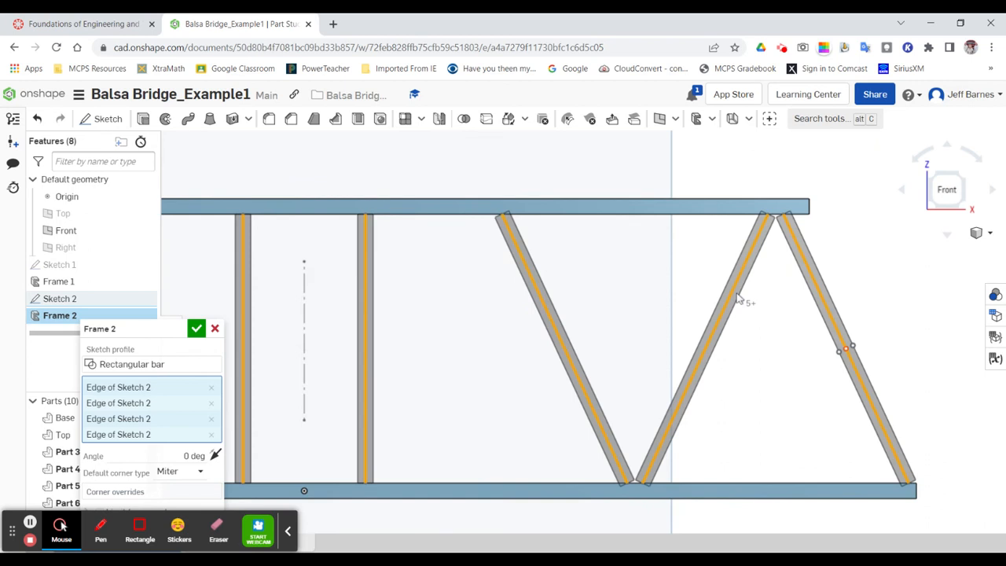
pyautogui.click(984, 234)
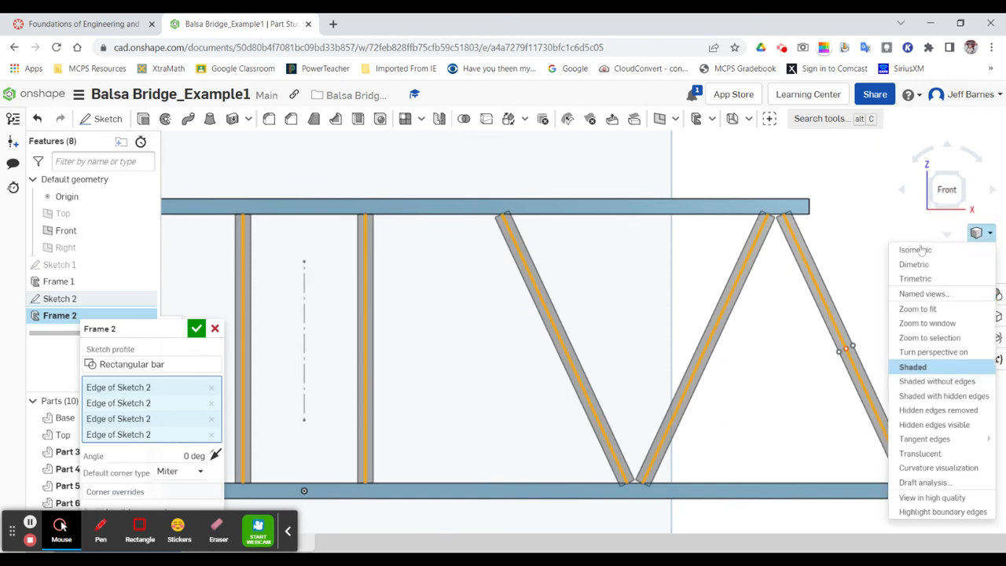
pyautogui.click(916, 250)
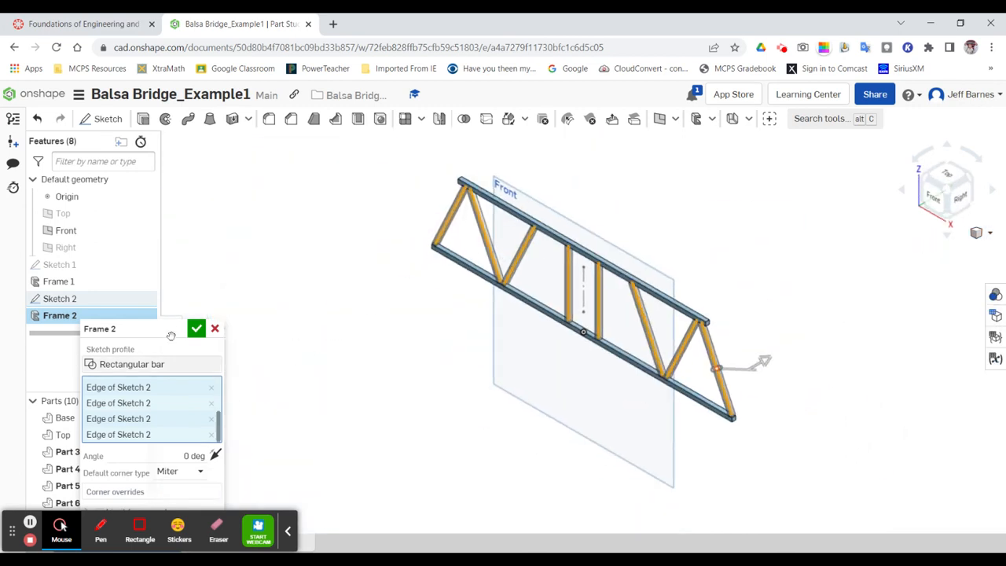
pyautogui.moveTo(139, 330); pyautogui.dragTo(209, 175)
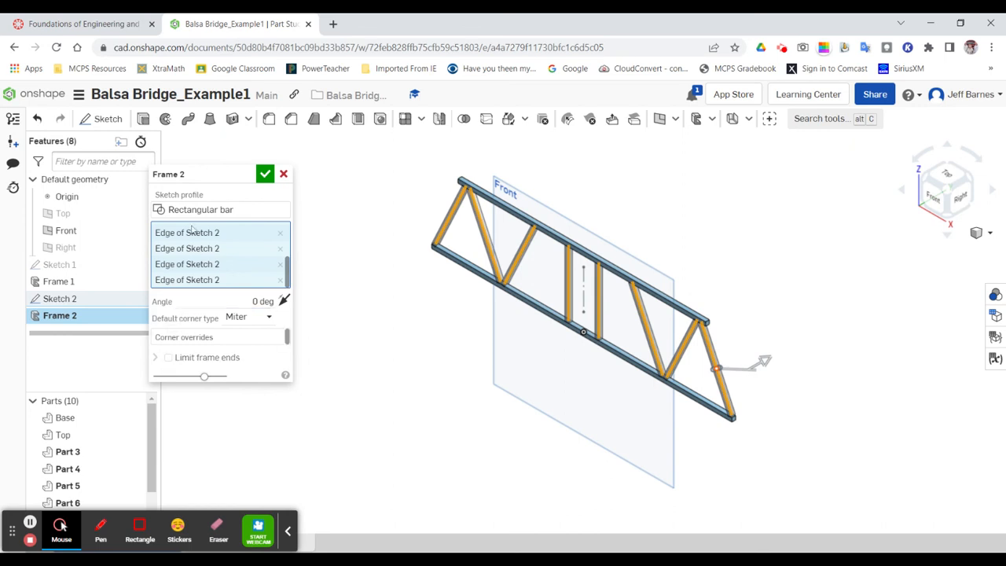
pyautogui.click(168, 359)
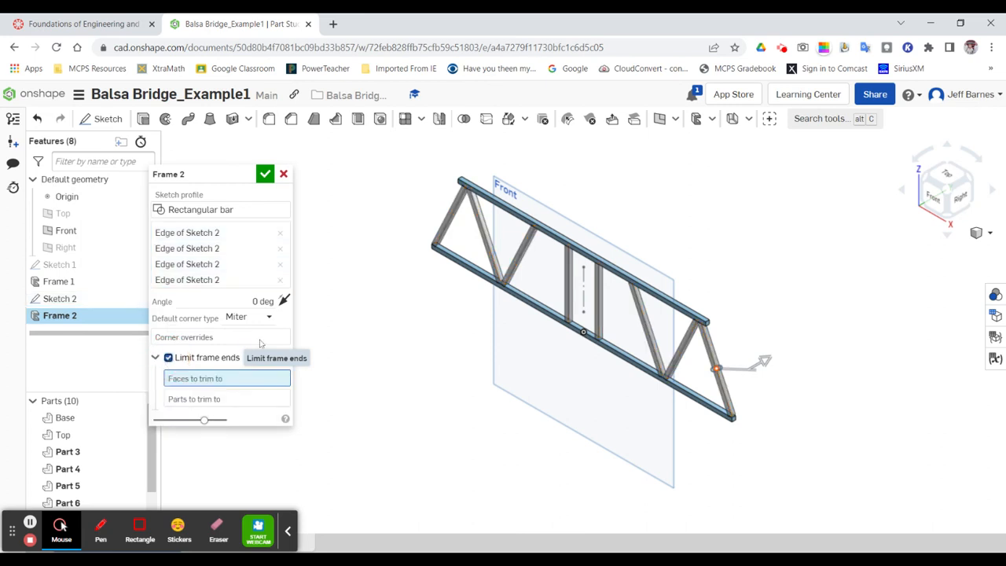
pyautogui.scroll(5, 669, 383)
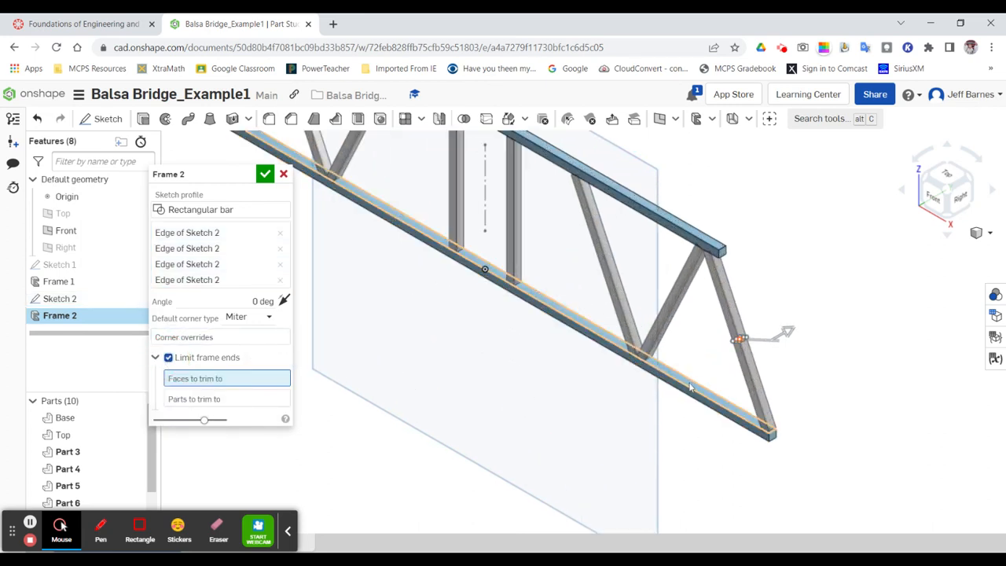
pyautogui.click(690, 382)
# Add the top bar's lower face as a second trim face for the diagonals and verticals, and accept the frame
pyautogui.click(946, 222)
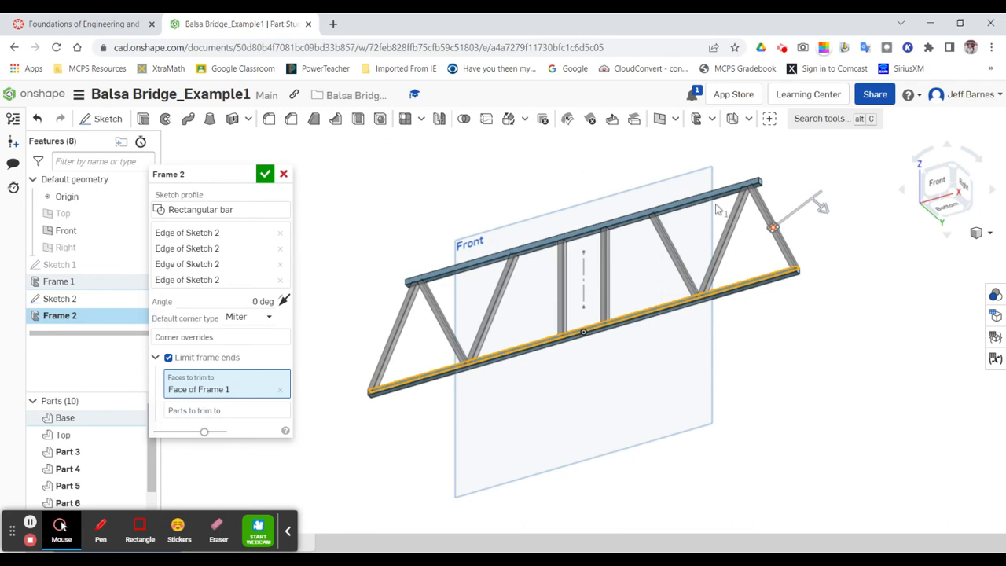
pyautogui.scroll(2, 721, 208)
pyautogui.scroll(1, 721, 206)
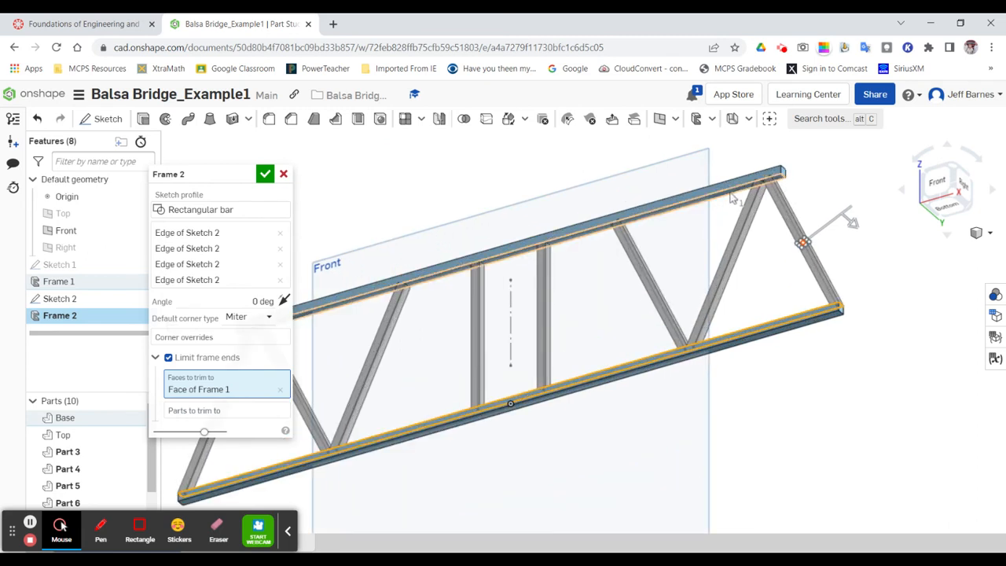
pyautogui.click(731, 199)
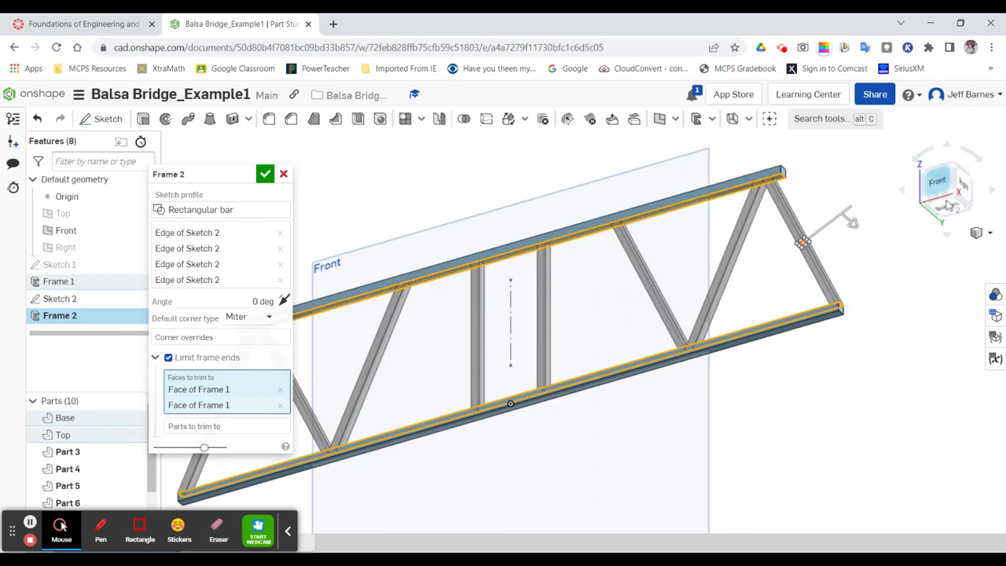
pyautogui.click(940, 184)
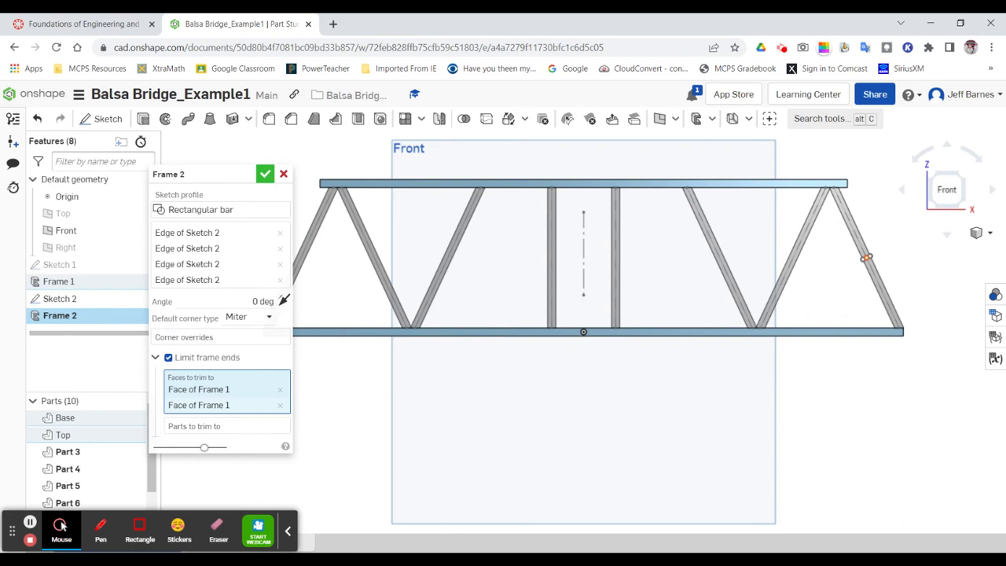
pyautogui.click(265, 174)
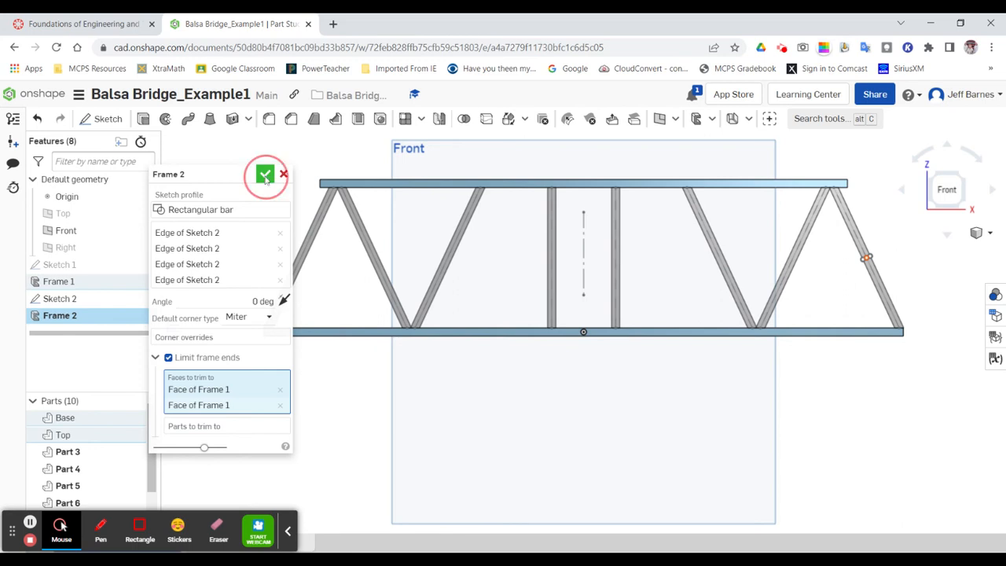
pyautogui.click(984, 234)
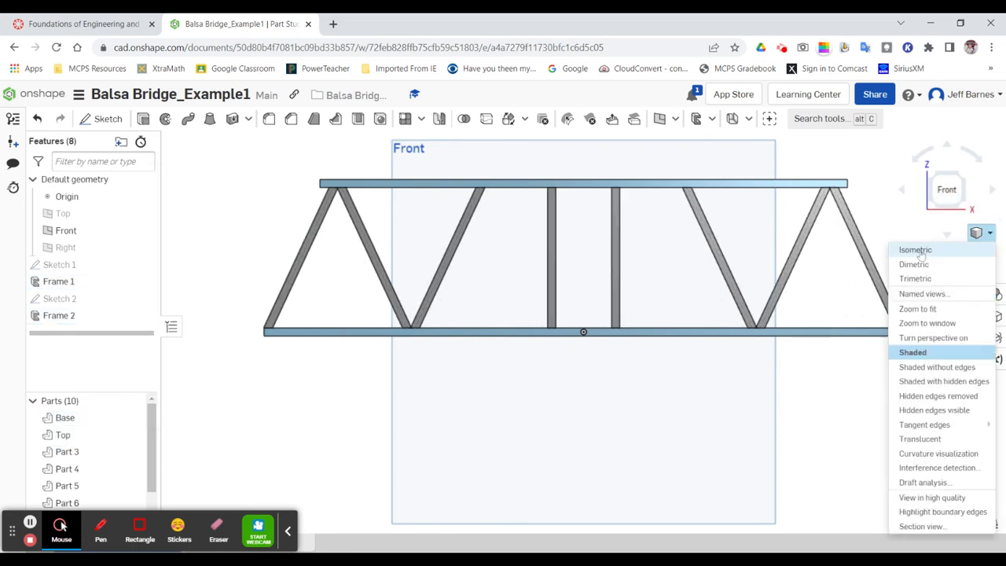
# Start a new sketch on the front face of the top bar and view the truss from the front
pyautogui.click(917, 250)
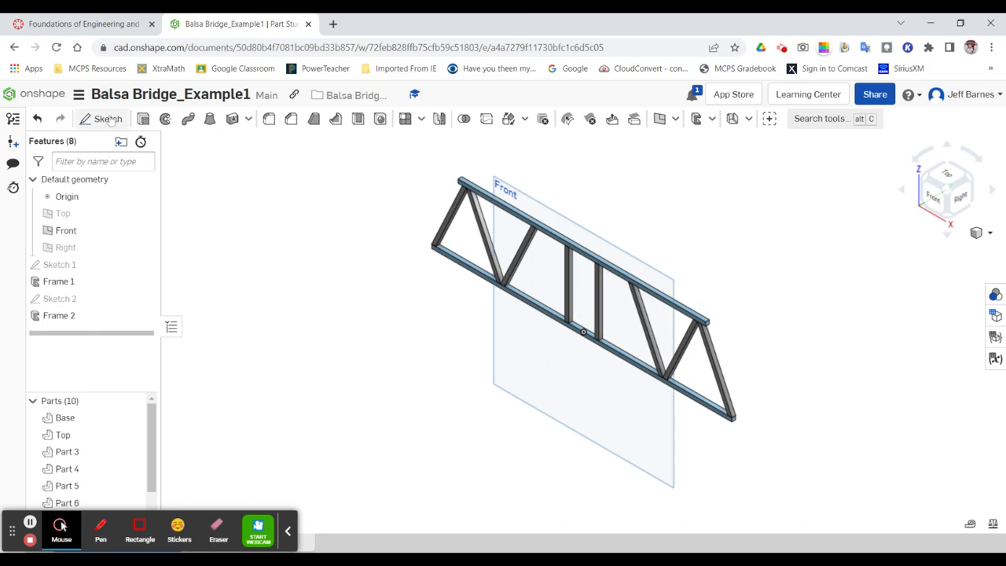
pyautogui.click(103, 122)
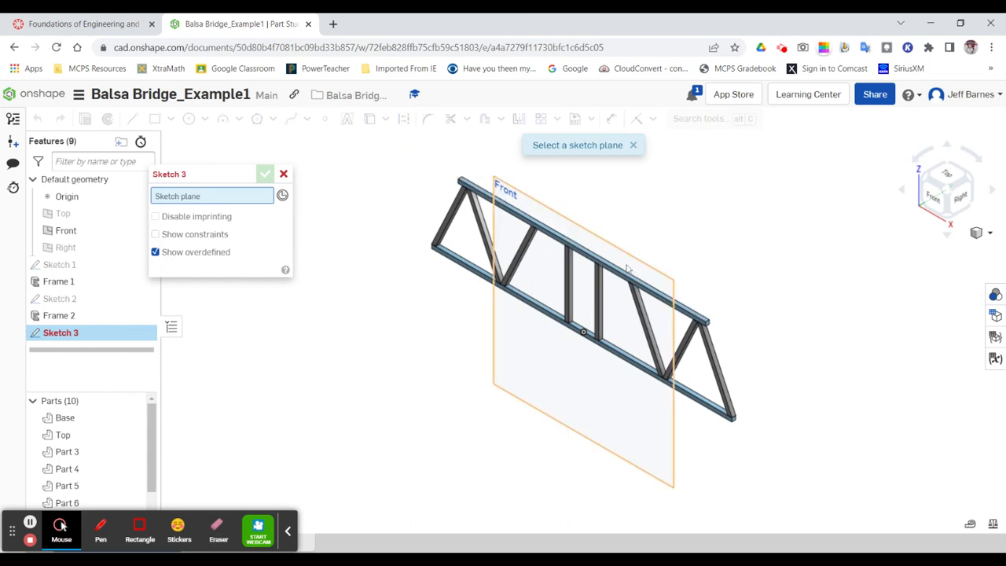
pyautogui.scroll(5, 672, 318)
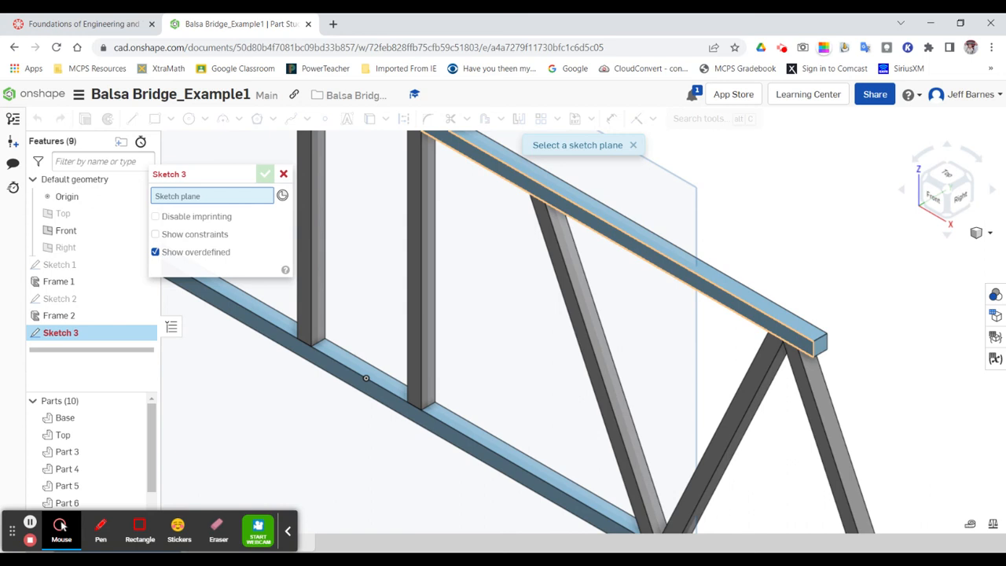
pyautogui.click(674, 271)
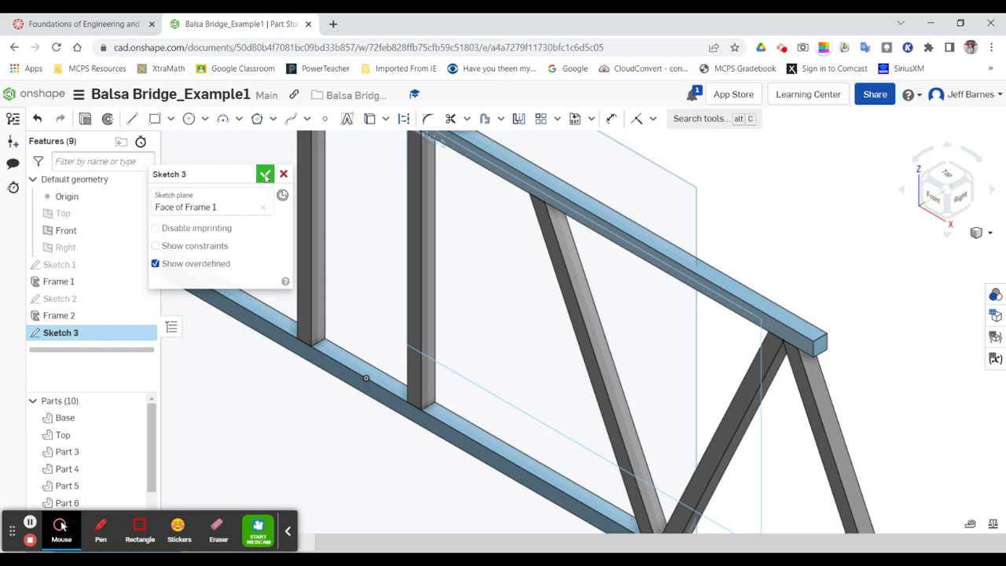
pyautogui.click(936, 199)
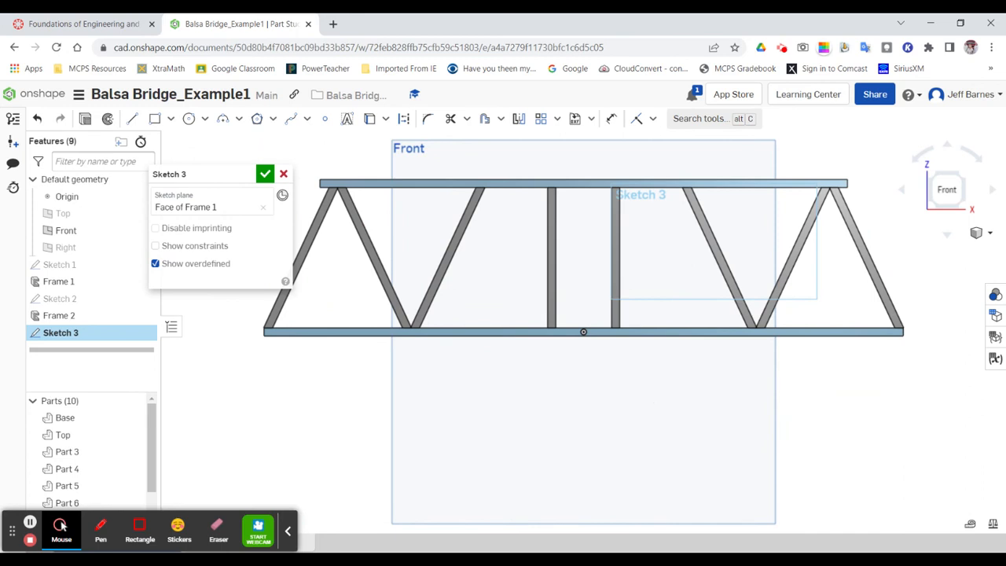
# Draw a vertical construction line about 1.291 in long between the two middle verticals, aligned above the origin
pyautogui.click(132, 121)
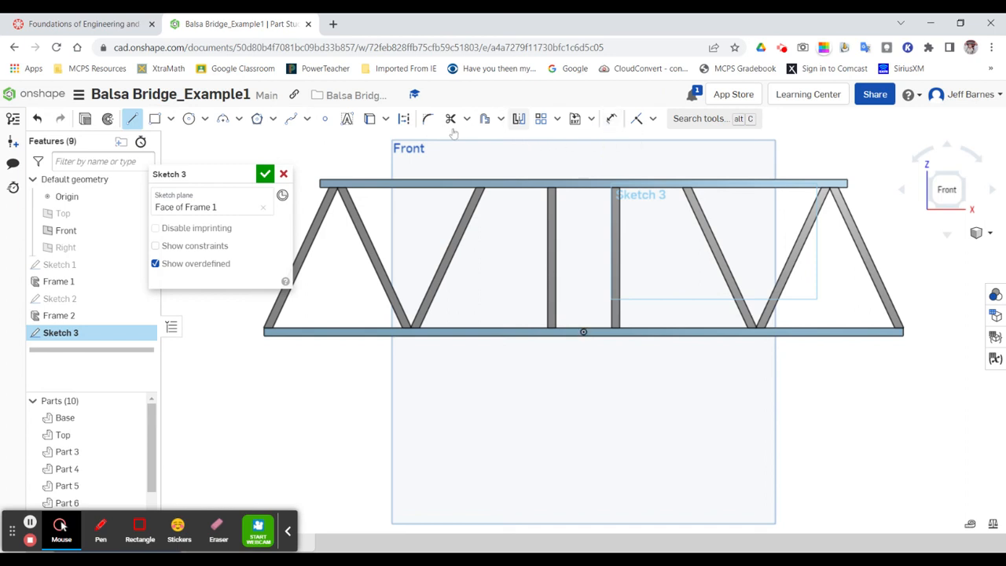
pyautogui.click(403, 120)
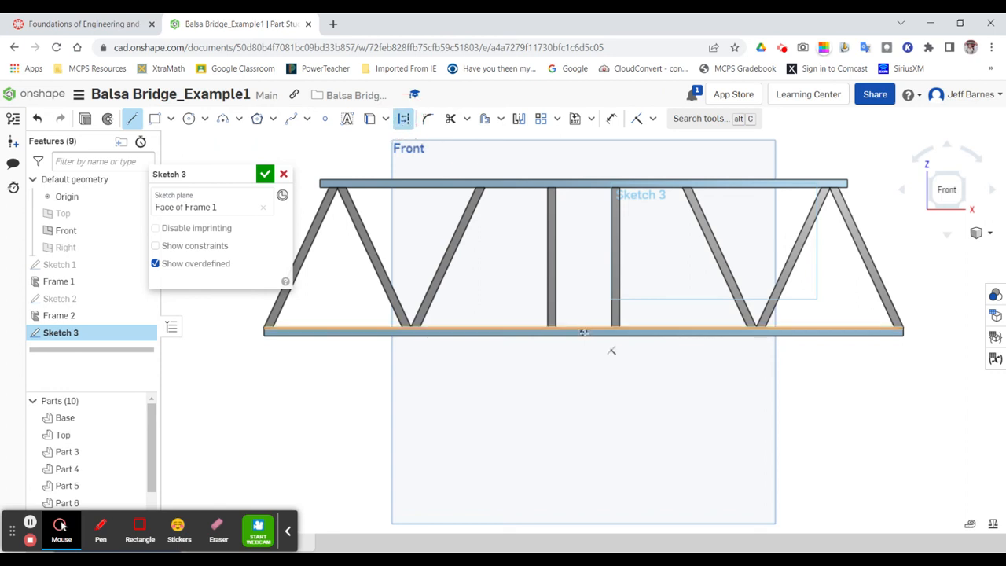
pyautogui.click(583, 332)
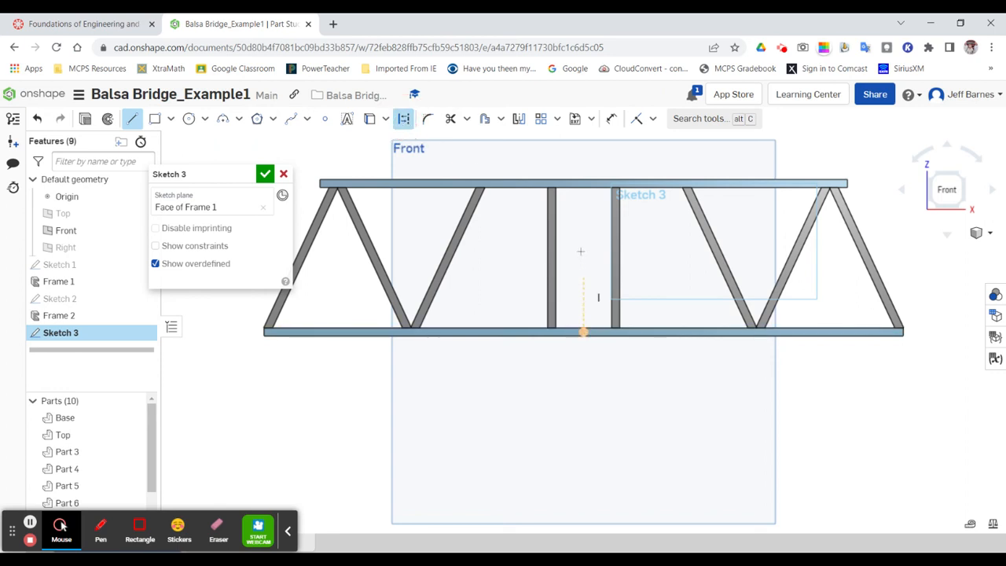
pyautogui.click(583, 209)
pyautogui.click(587, 293)
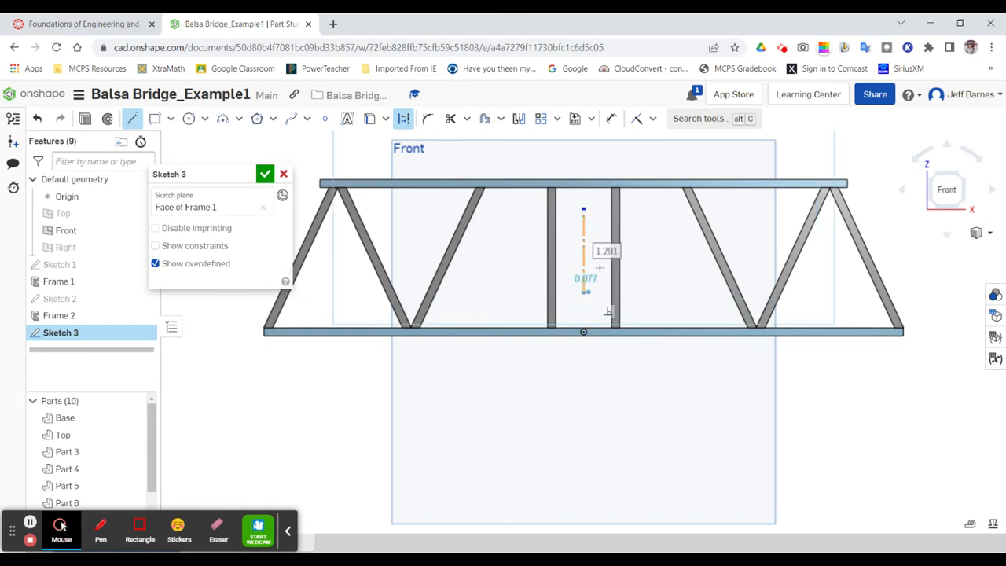
pyautogui.click(652, 364)
pyautogui.rightClick(652, 364)
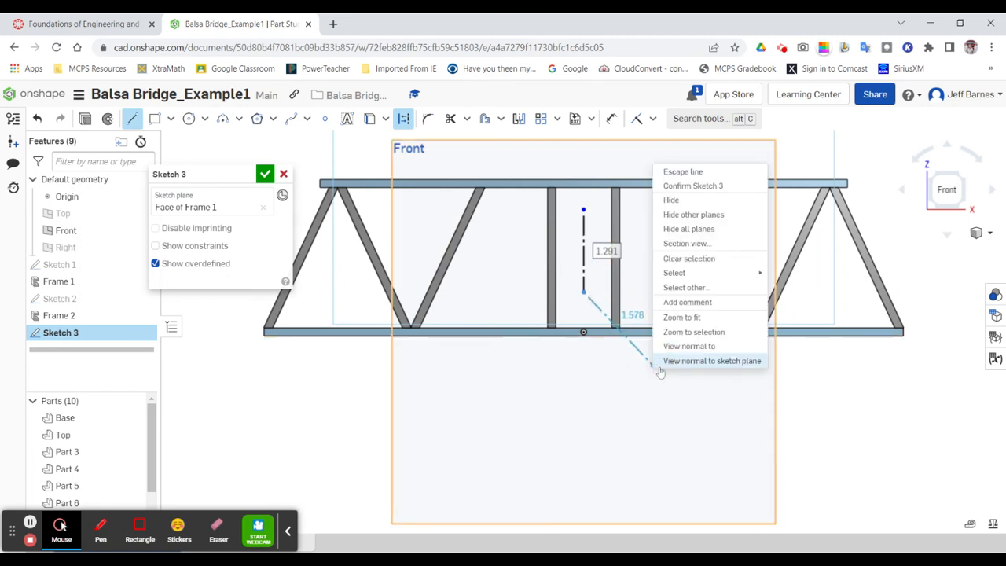
pyautogui.click(681, 173)
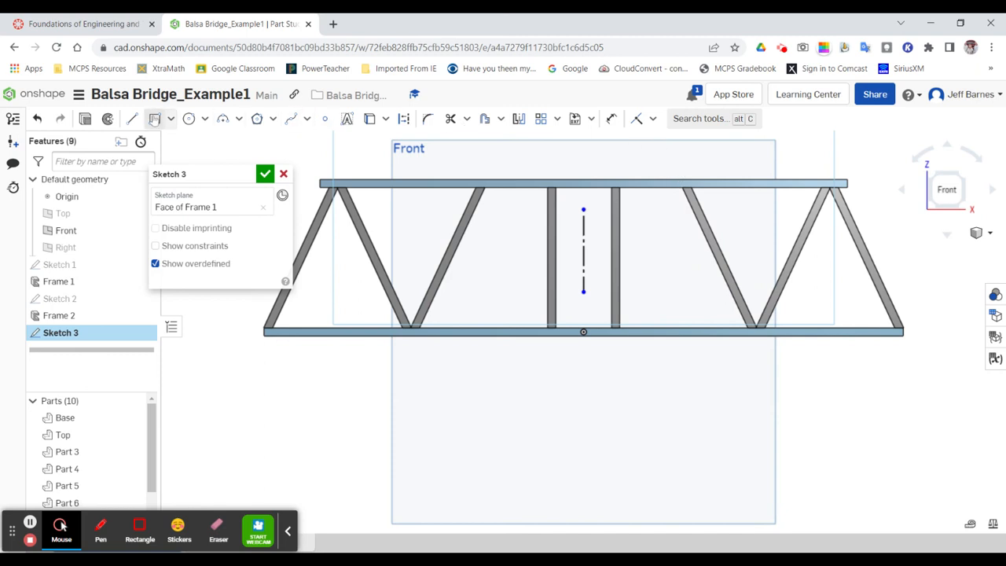
# Sketch two small rectangles on the top bar's upper edge, about 0.246 by 0.218 in above the right vertical and 0.205 by 0.208 in near the right end
pyautogui.click(155, 120)
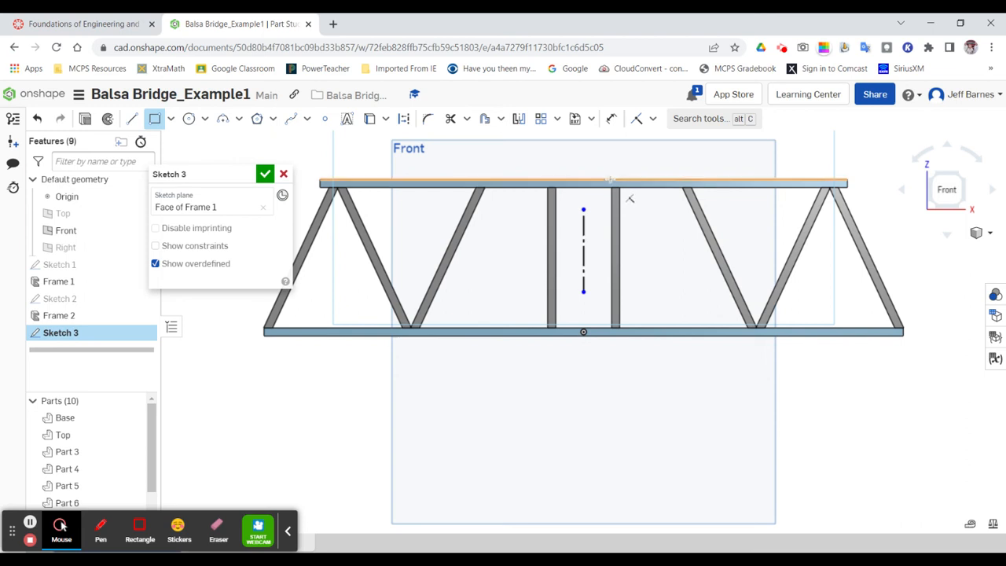
pyautogui.click(611, 167)
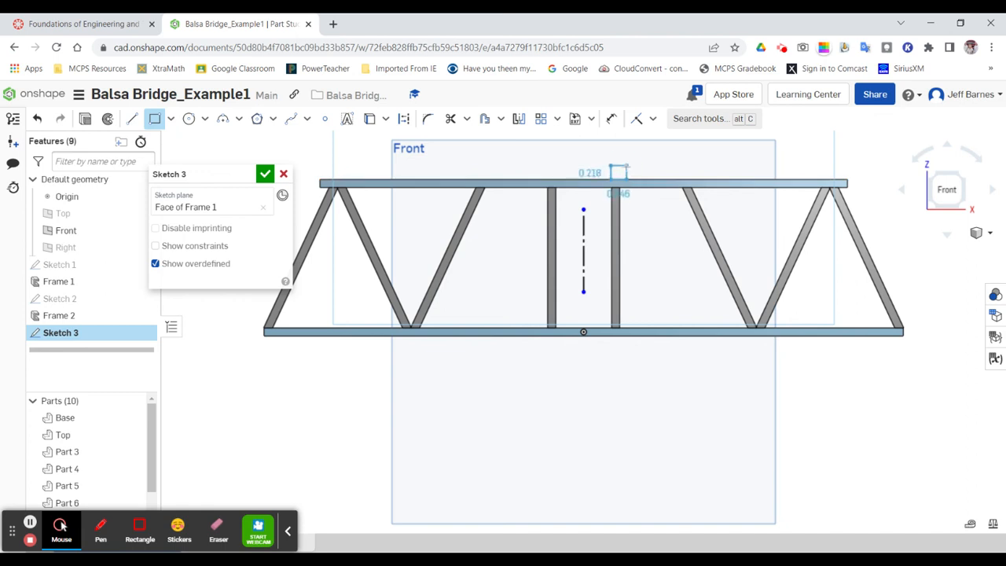
pyautogui.click(626, 180)
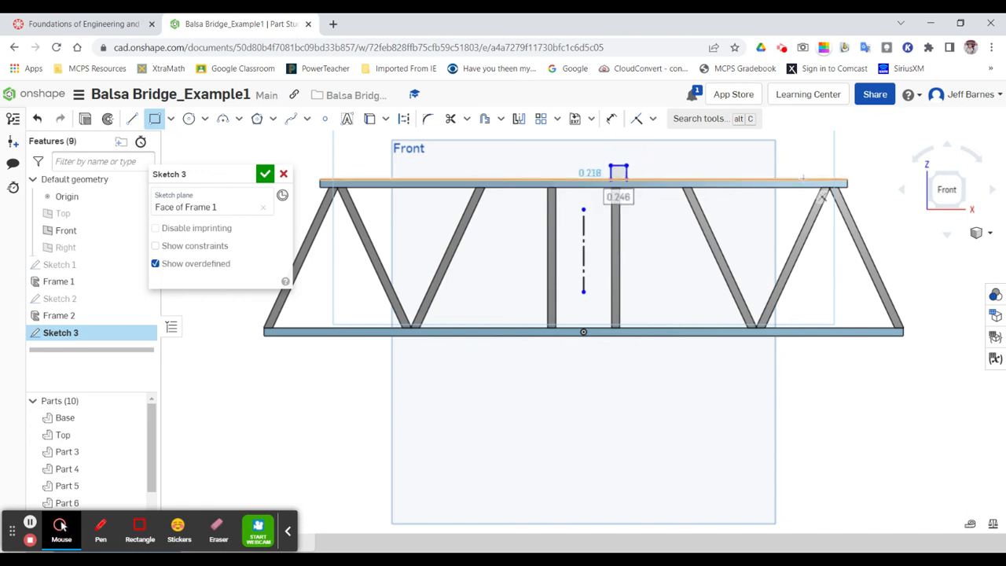
pyautogui.click(801, 168)
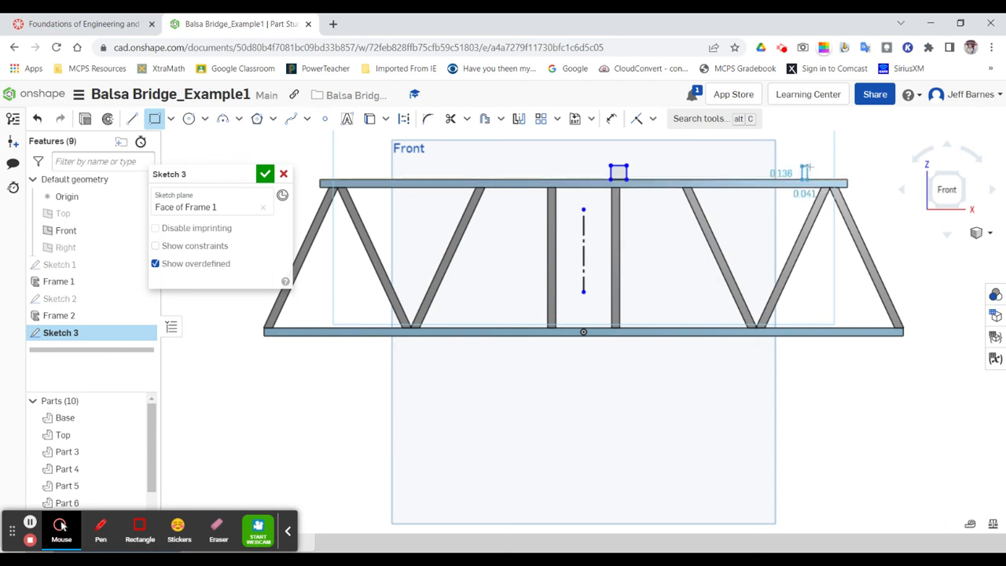
pyautogui.click(815, 166)
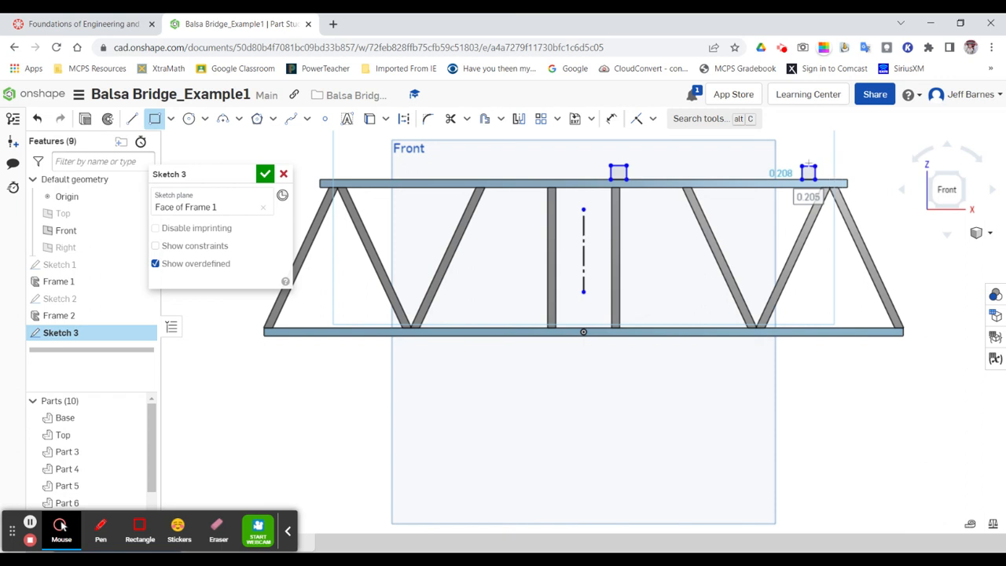
# Sketch two small rectangles on the base bar's upper edge right of the centerline, about 0.176 by 0.224 in and 0.277 by 0.235 in
pyautogui.click(846, 314)
pyautogui.click(836, 327)
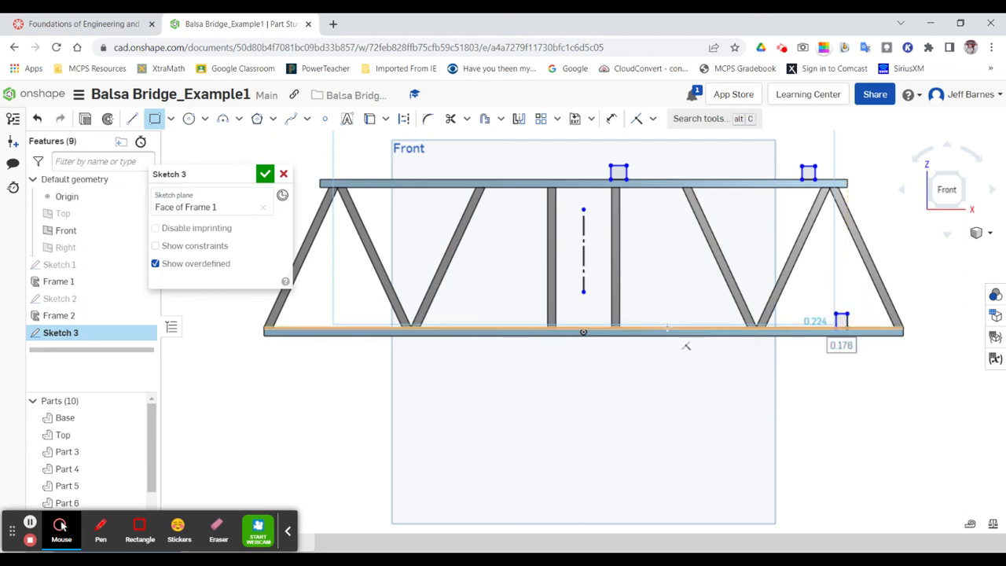
pyautogui.click(666, 327)
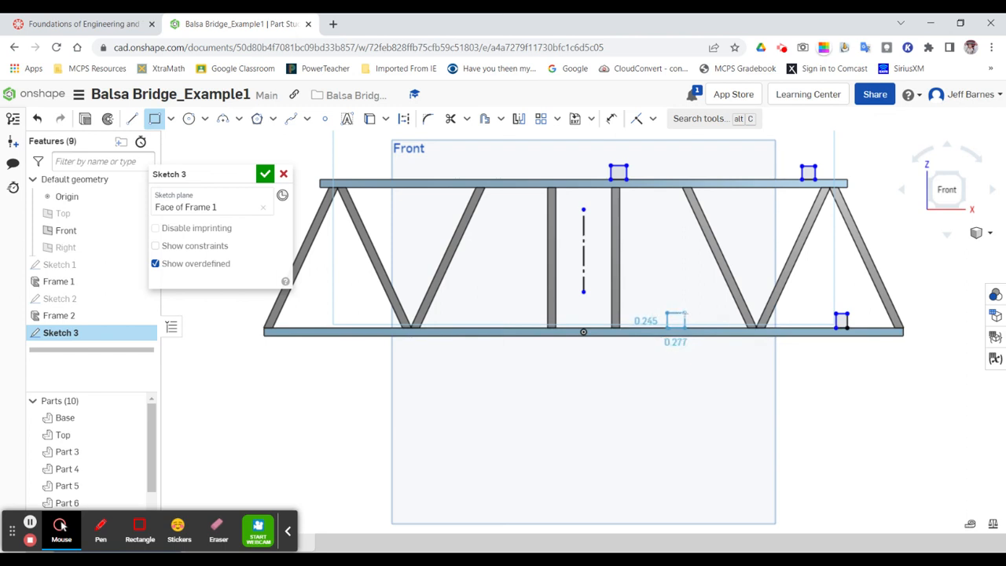
pyautogui.click(684, 314)
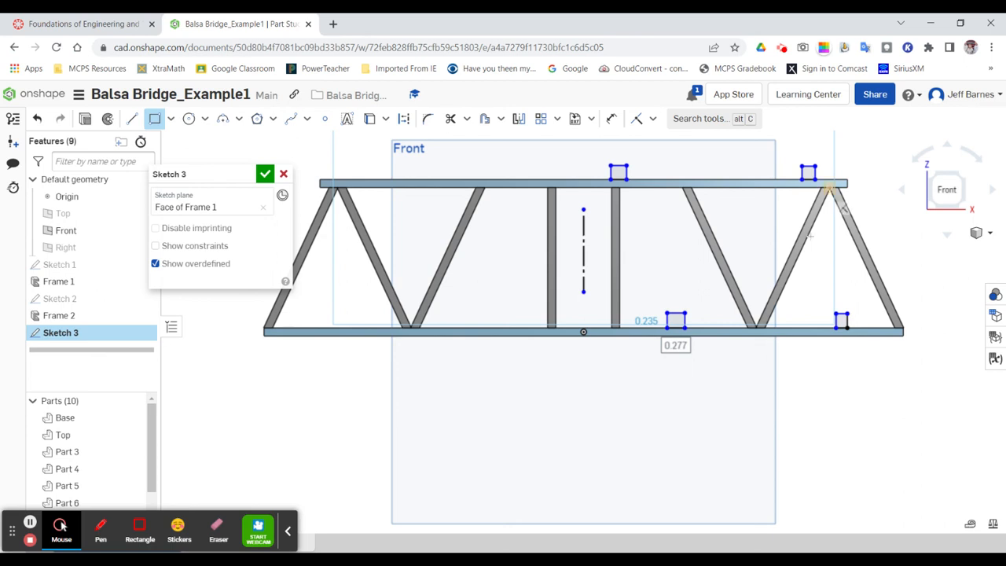
# Dimension the width and height of the four small rectangles to 0.125 in each
pyautogui.click(612, 120)
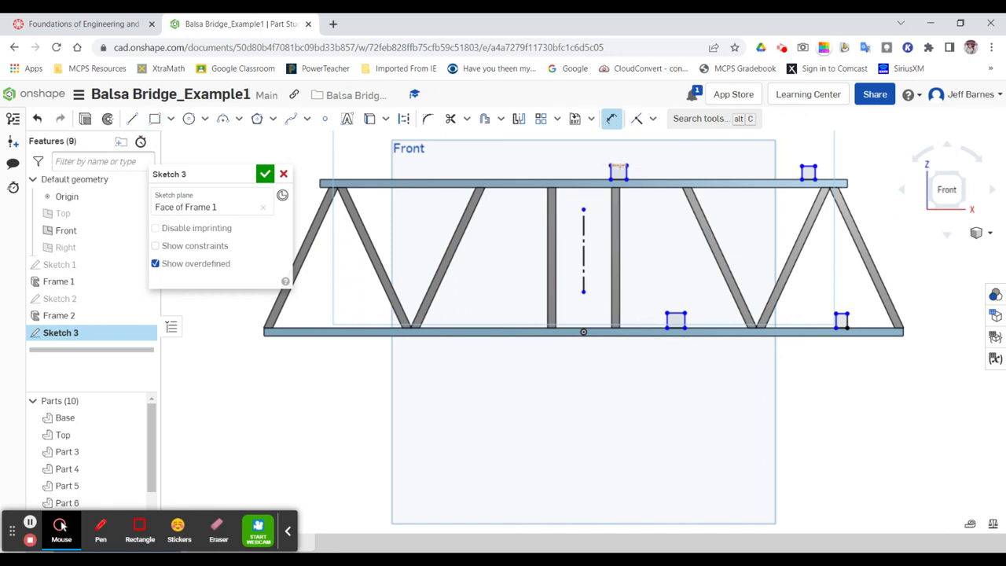
pyautogui.click(619, 168)
pyautogui.click(640, 152)
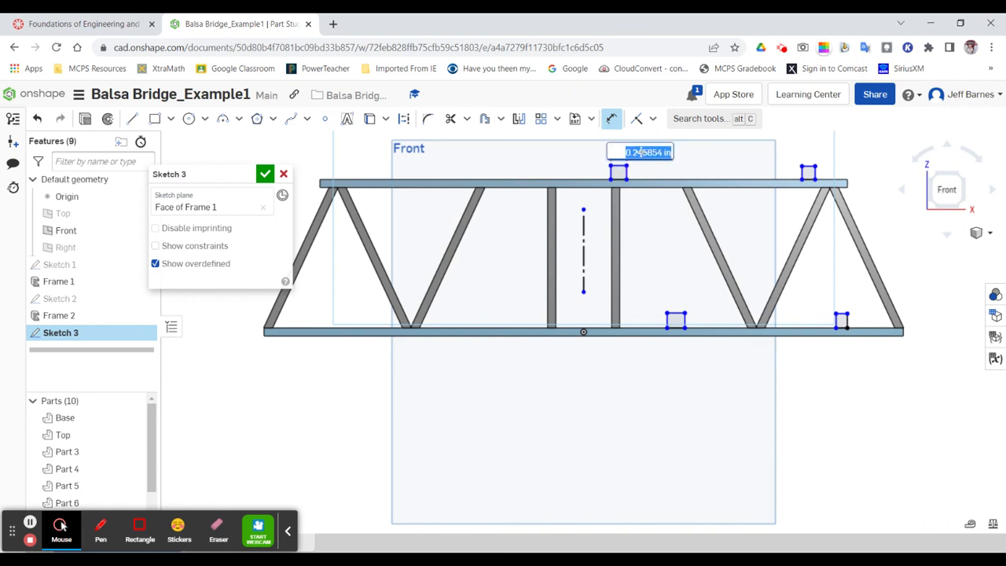
pyautogui.write('125')
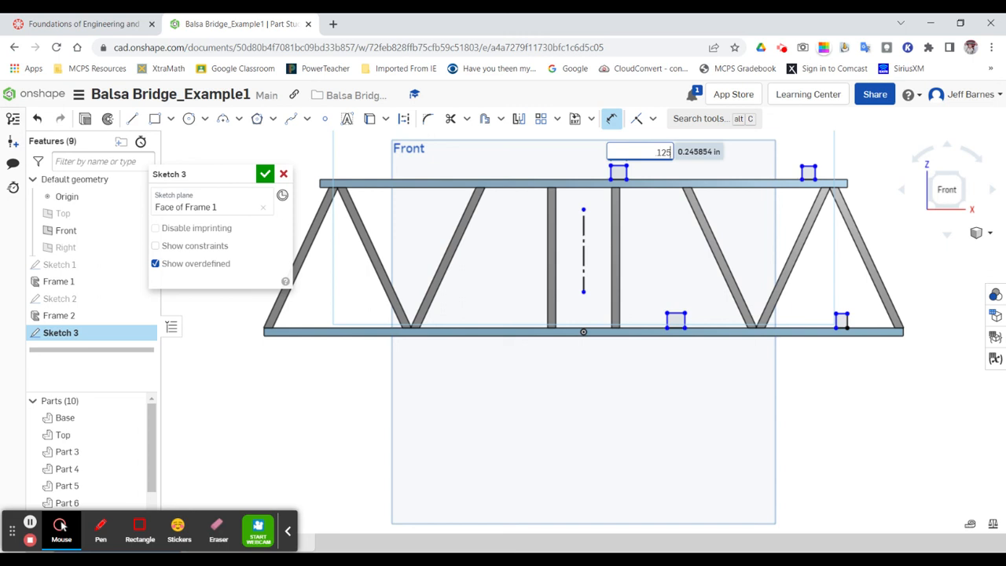
pyautogui.press('Return')
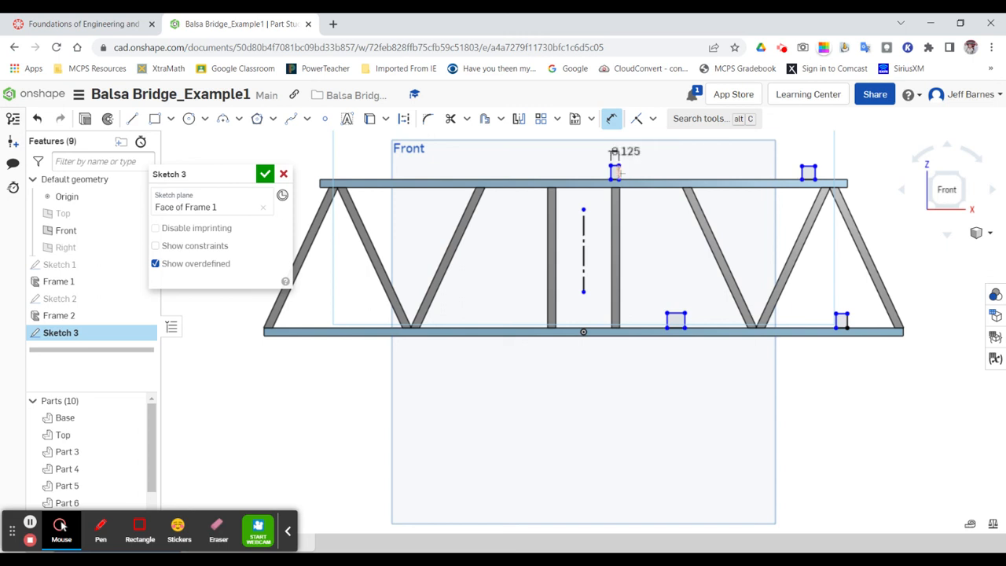
pyautogui.click(618, 173)
pyautogui.click(649, 173)
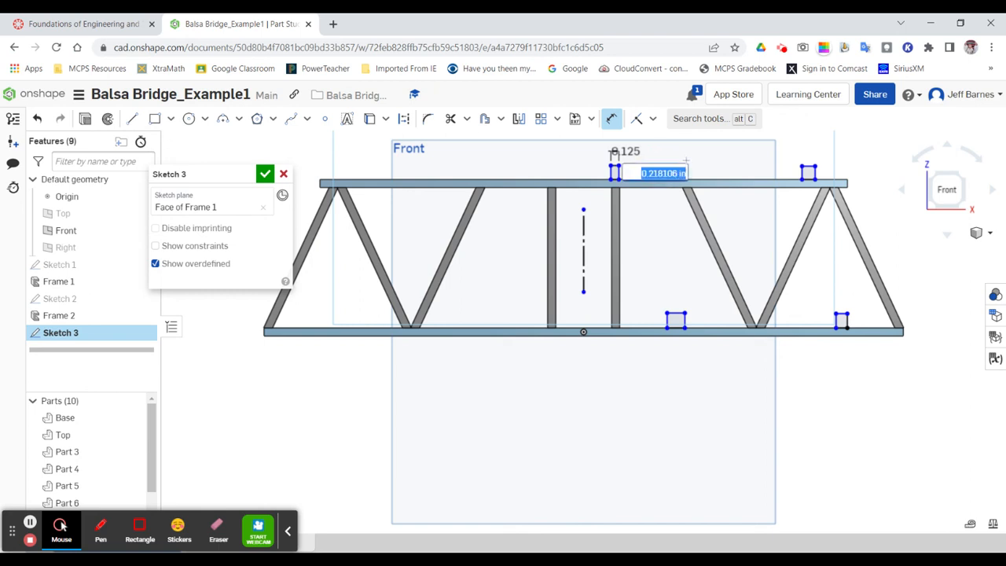
pyautogui.press('BackSpace')
pyautogui.write('.125')
pyautogui.press('Return')
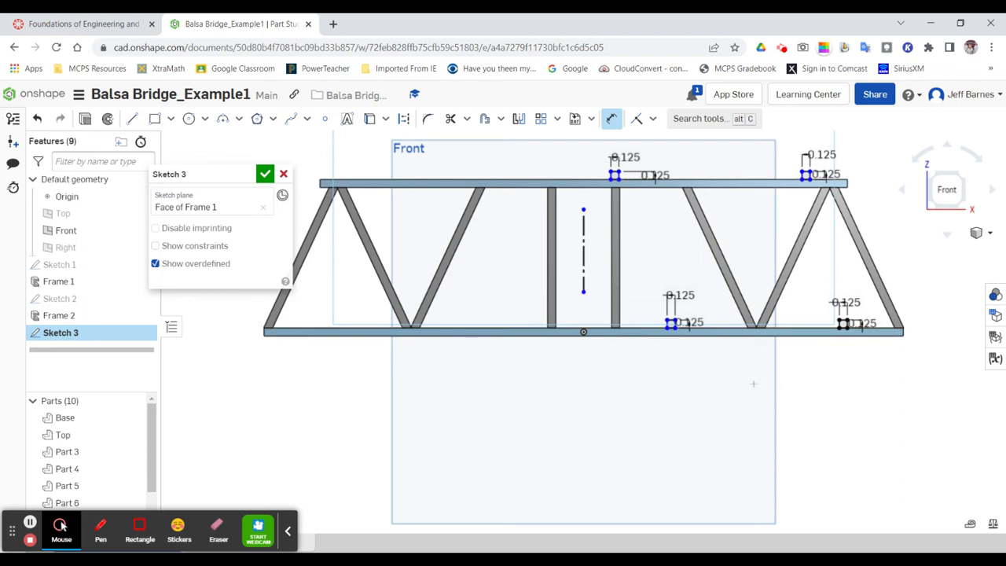
# Mirror the four 0.125 in squares about the vertical construction line and finish the sketch
pyautogui.click(611, 118)
pyautogui.moveTo(596, 154)
pyautogui.mouseDown()
pyautogui.moveTo(665, 213)
pyautogui.moveTo(810, 287)
pyautogui.moveTo(890, 351)
pyautogui.mouseUp()
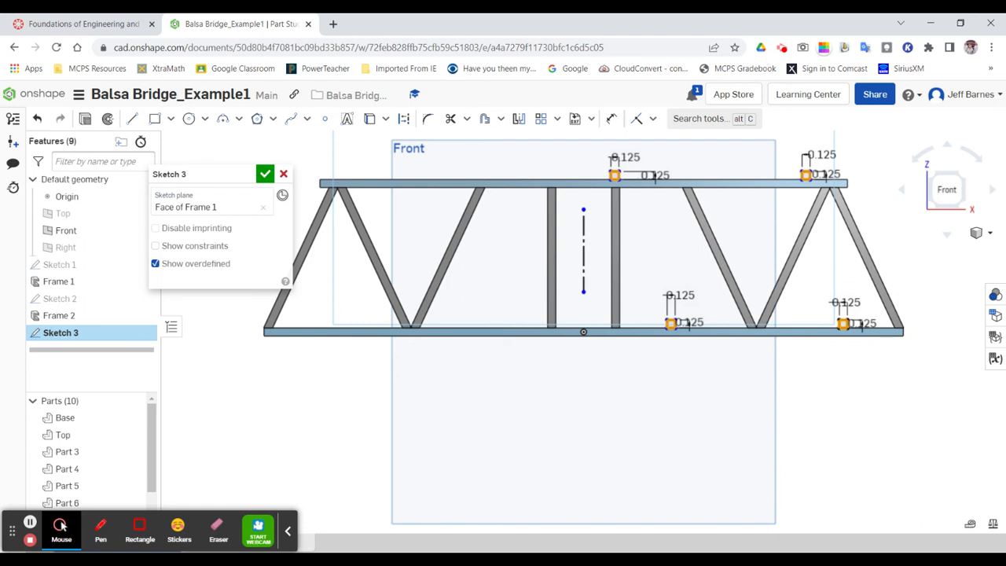
pyautogui.click(519, 118)
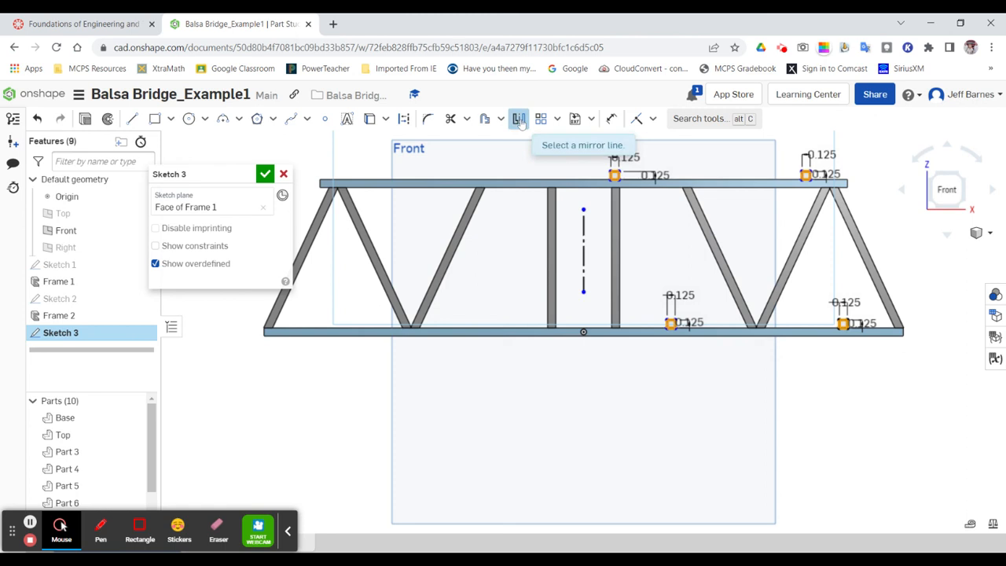
pyautogui.click(584, 256)
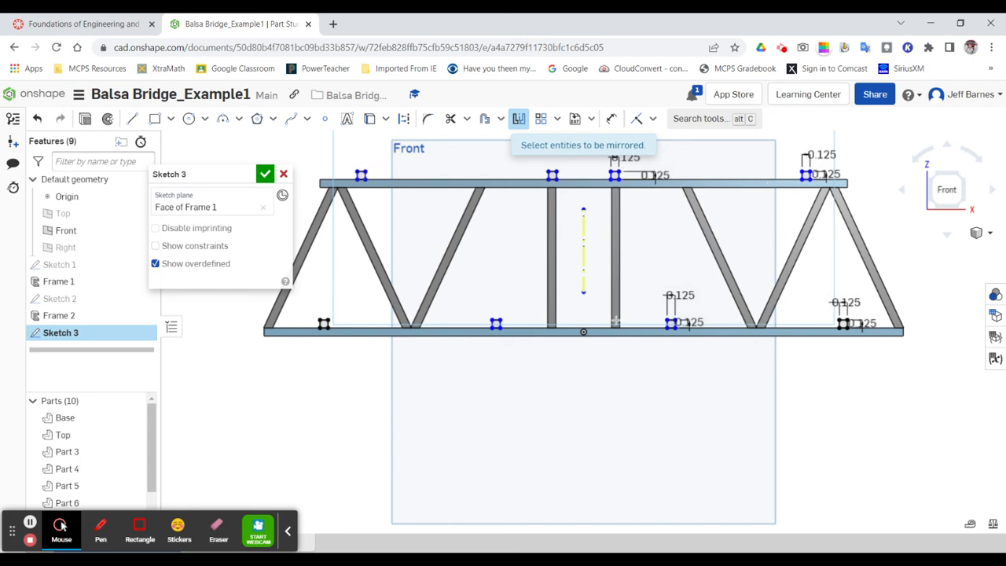
pyautogui.click(516, 121)
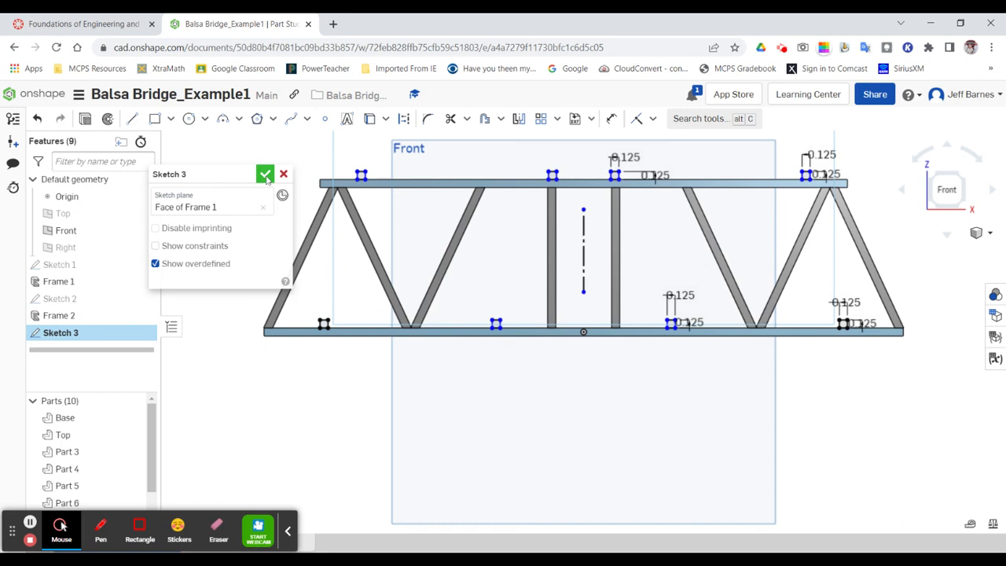
pyautogui.click(265, 174)
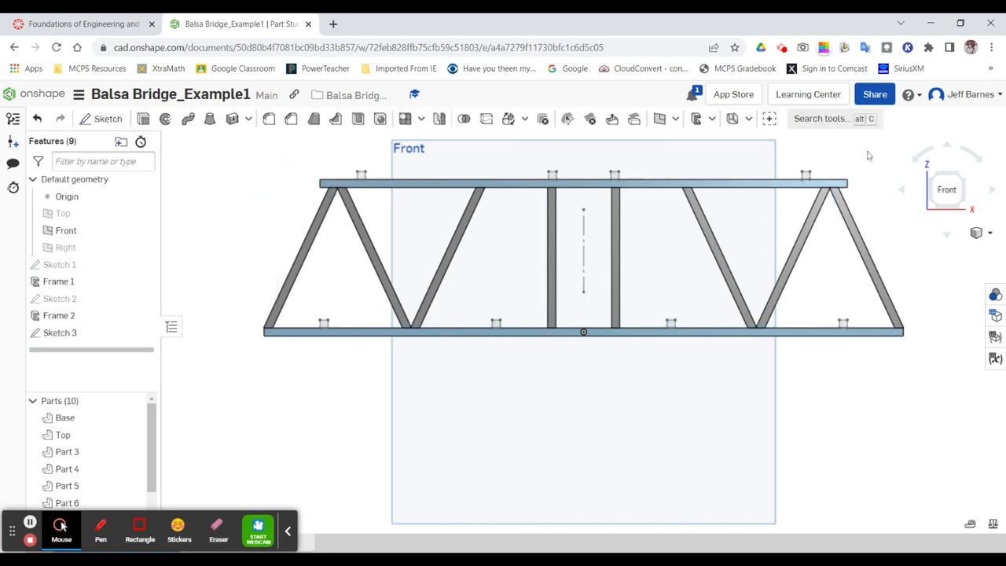
# Extrude all eight small squares on the top and base bars 1 in as new parts, reversed toward the back of the truss
pyautogui.click(981, 232)
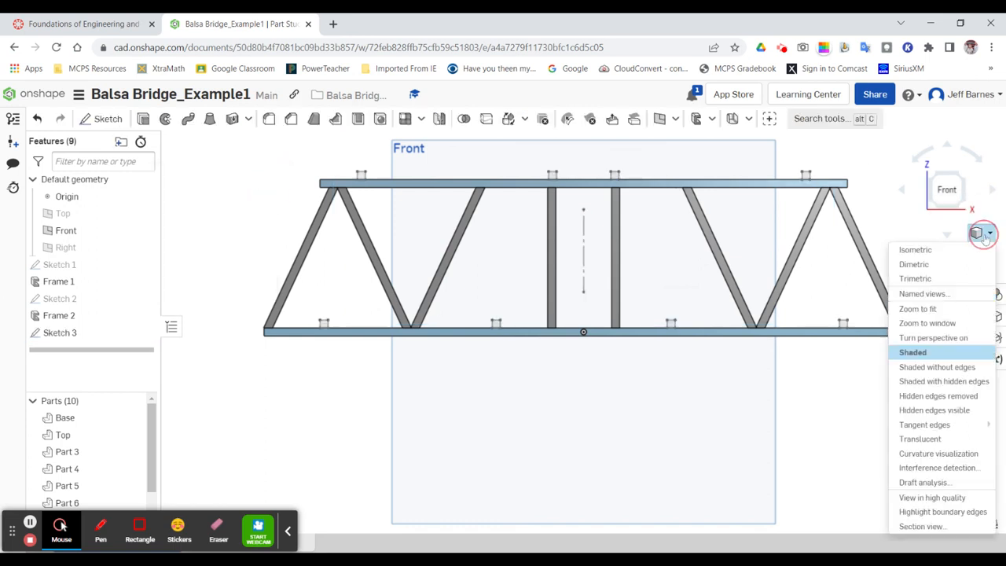
pyautogui.click(916, 250)
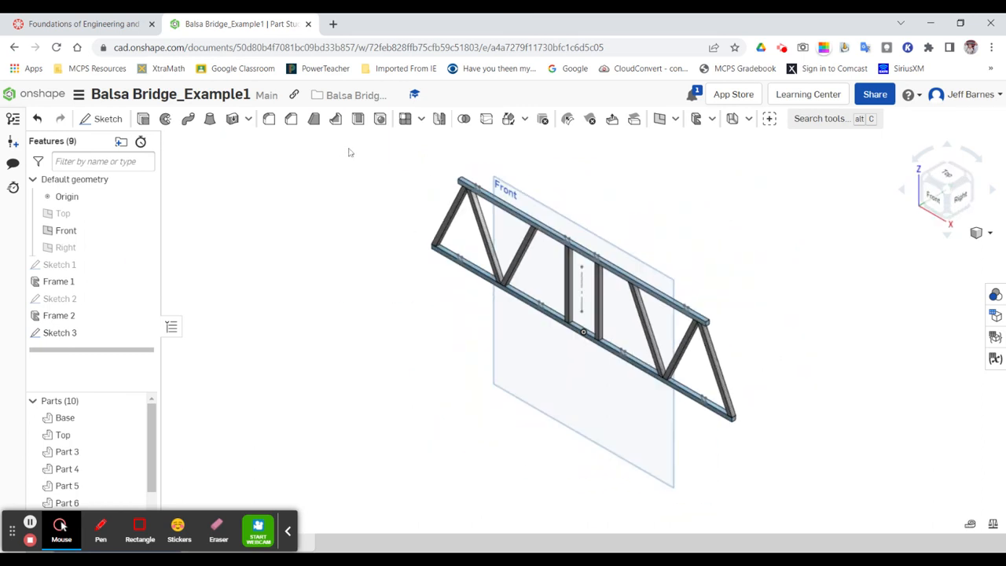
pyautogui.click(143, 120)
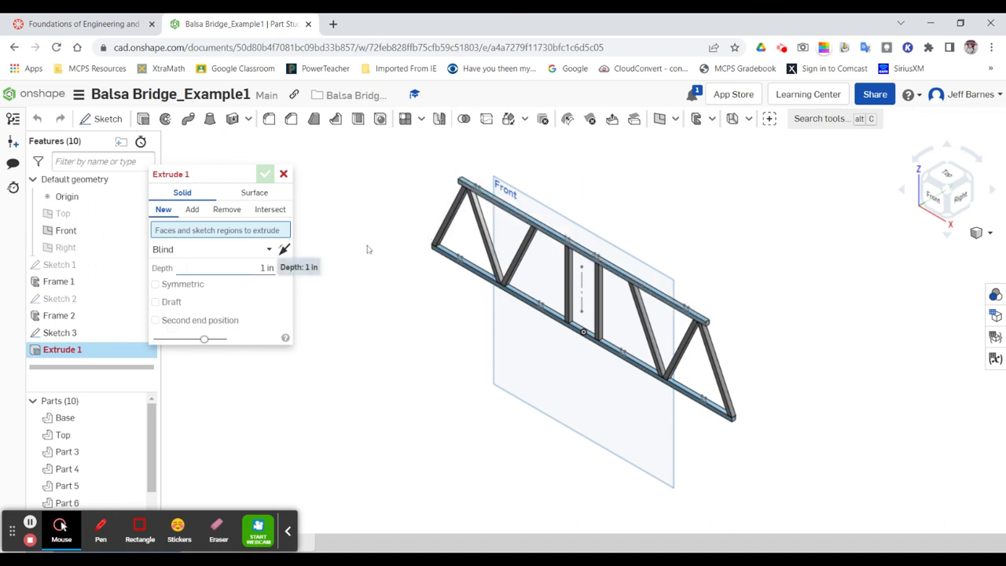
pyautogui.scroll(2, 481, 194)
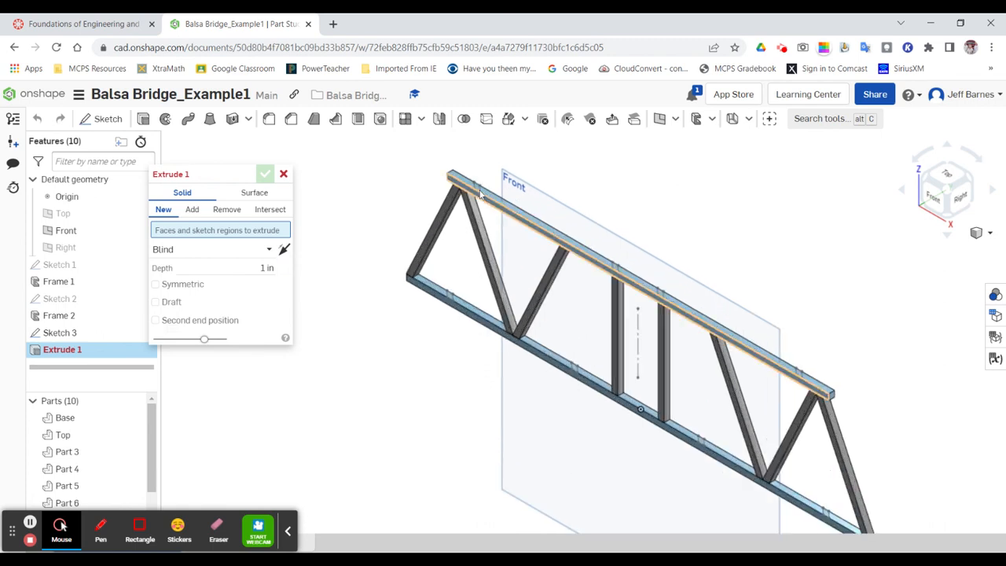
pyautogui.click(477, 188)
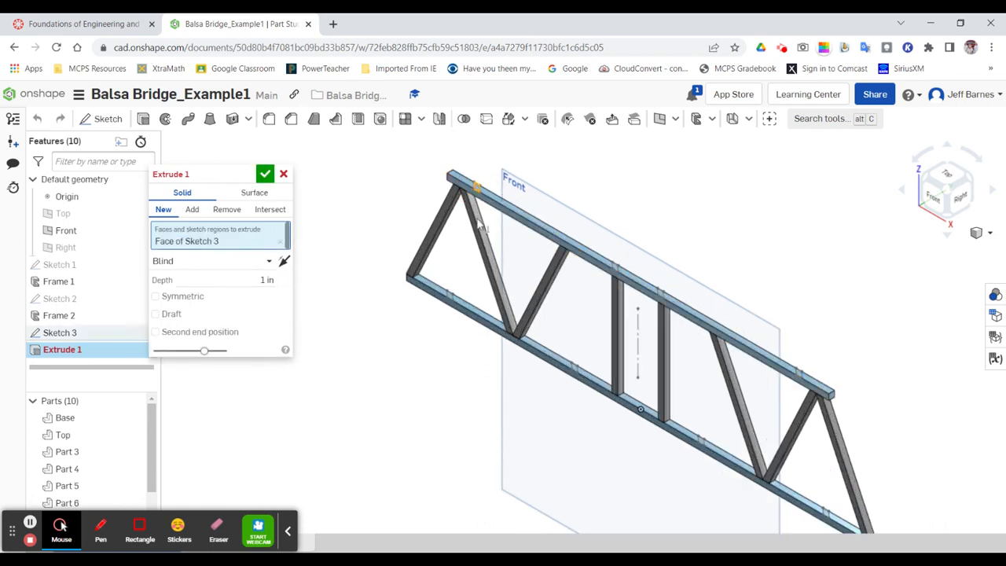
pyautogui.click(448, 297)
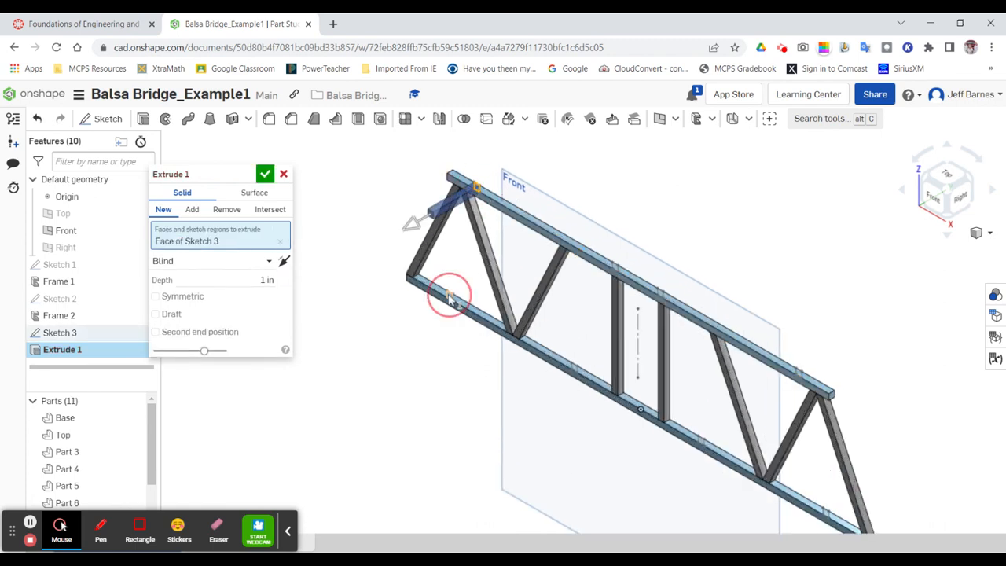
pyautogui.click(579, 365)
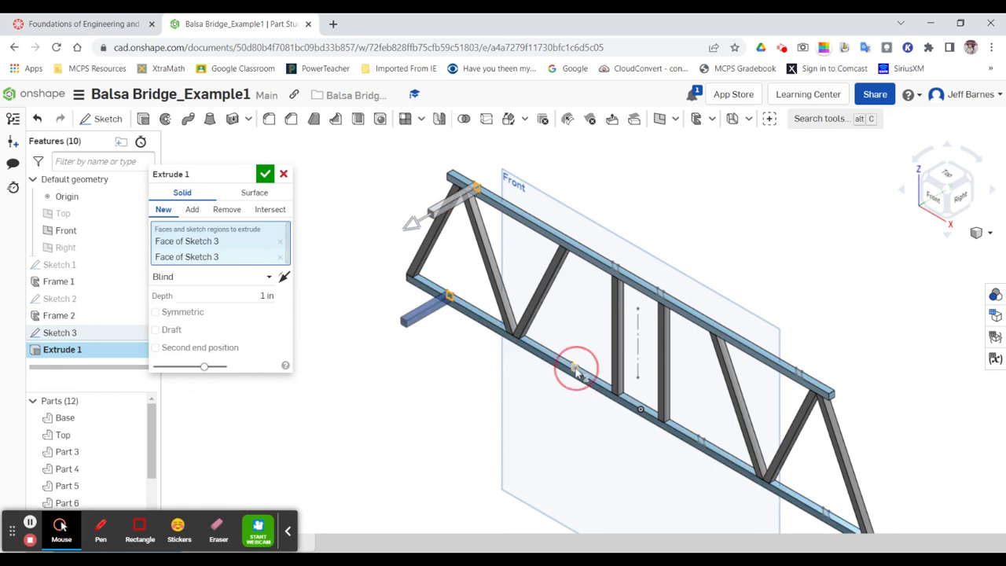
pyautogui.click(617, 267)
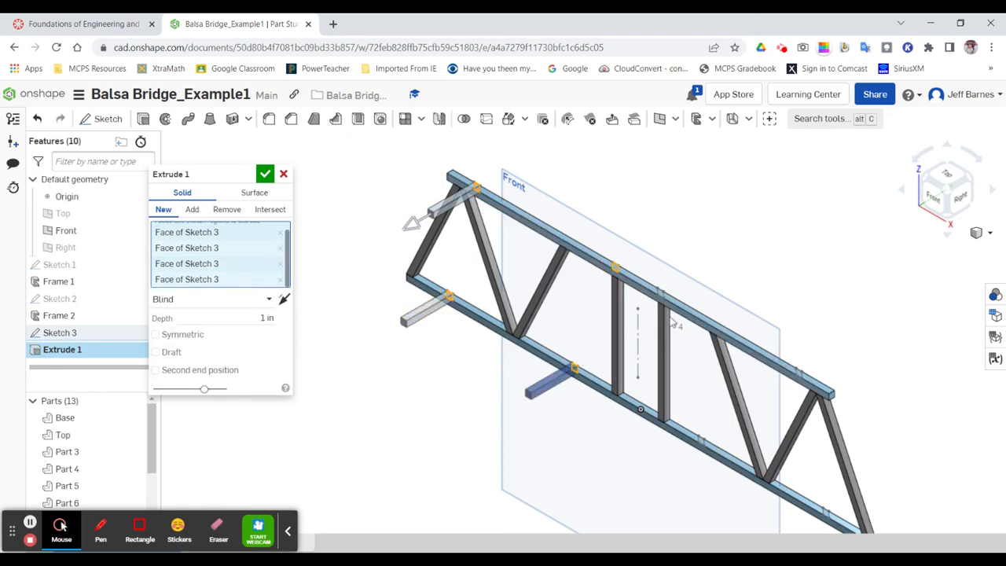
pyautogui.click(661, 294)
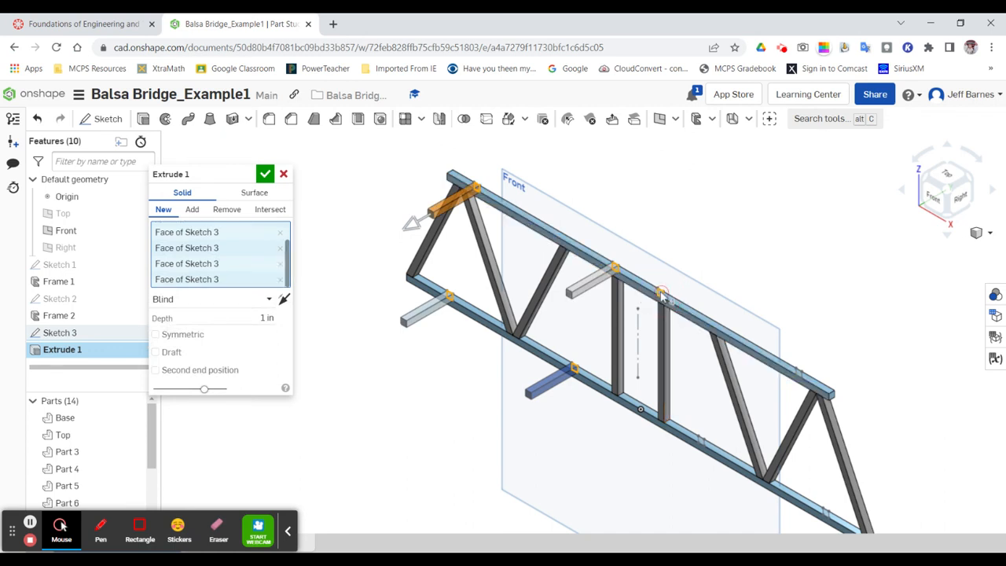
pyautogui.click(700, 440)
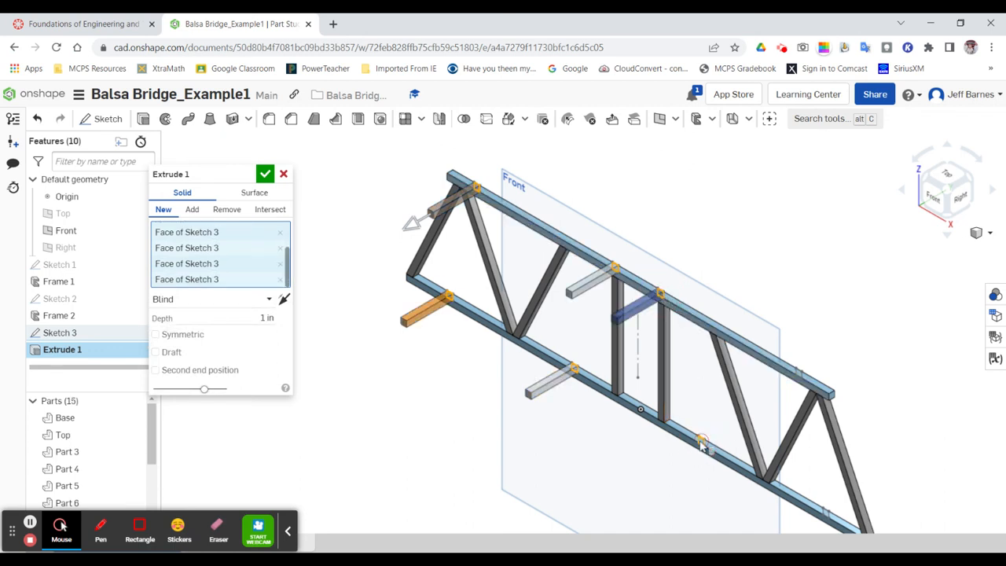
pyautogui.click(800, 375)
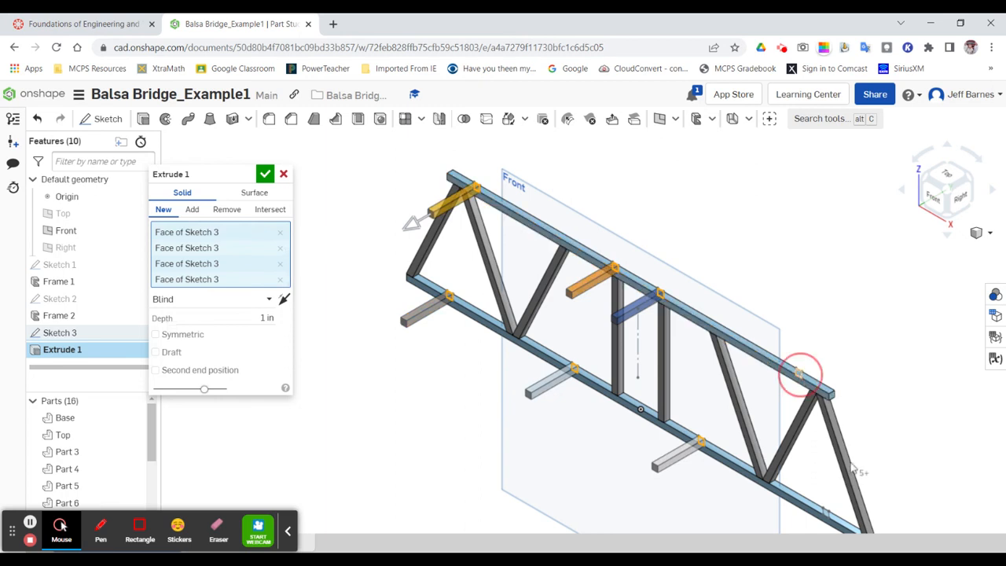
pyautogui.click(827, 515)
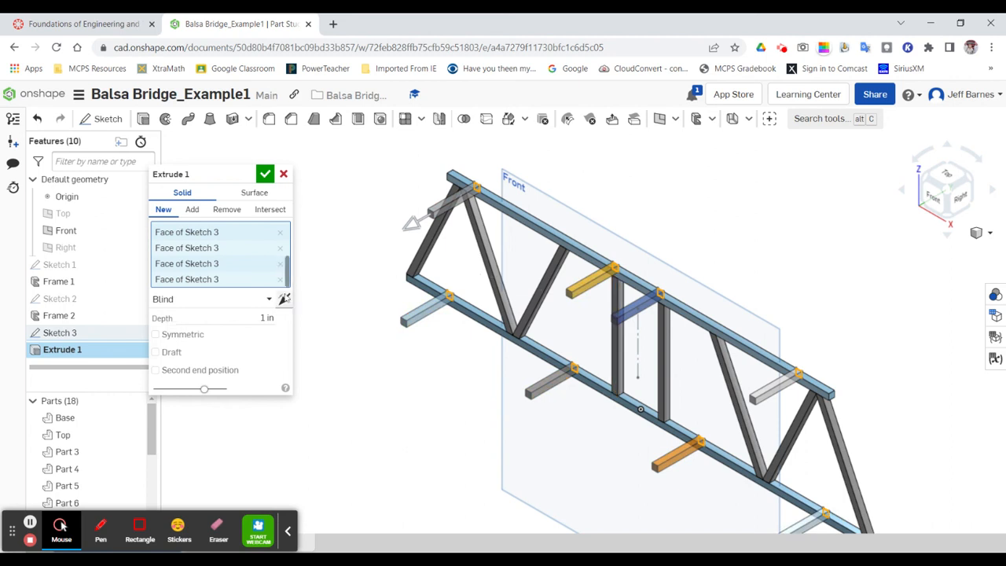
pyautogui.click(283, 301)
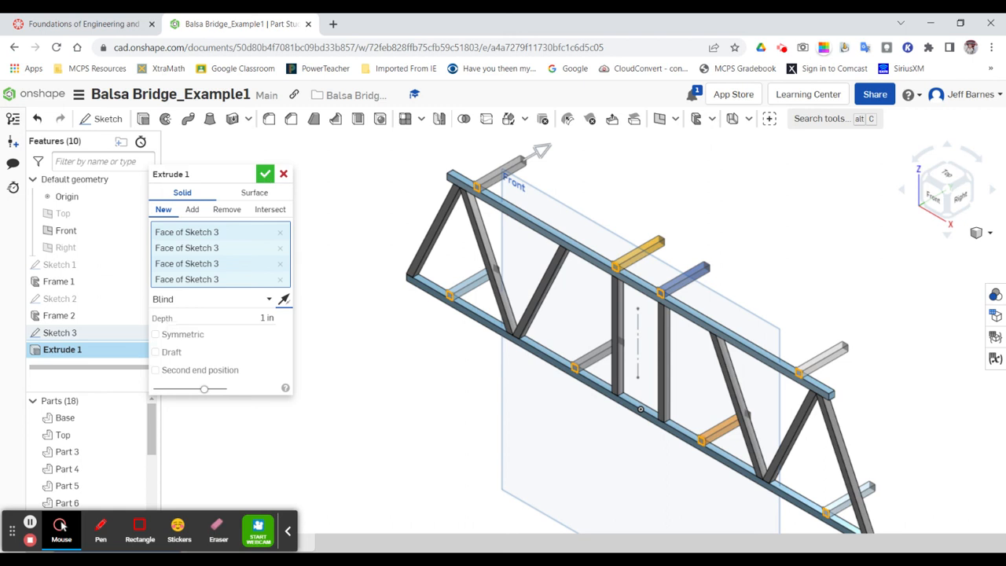
pyautogui.click(265, 174)
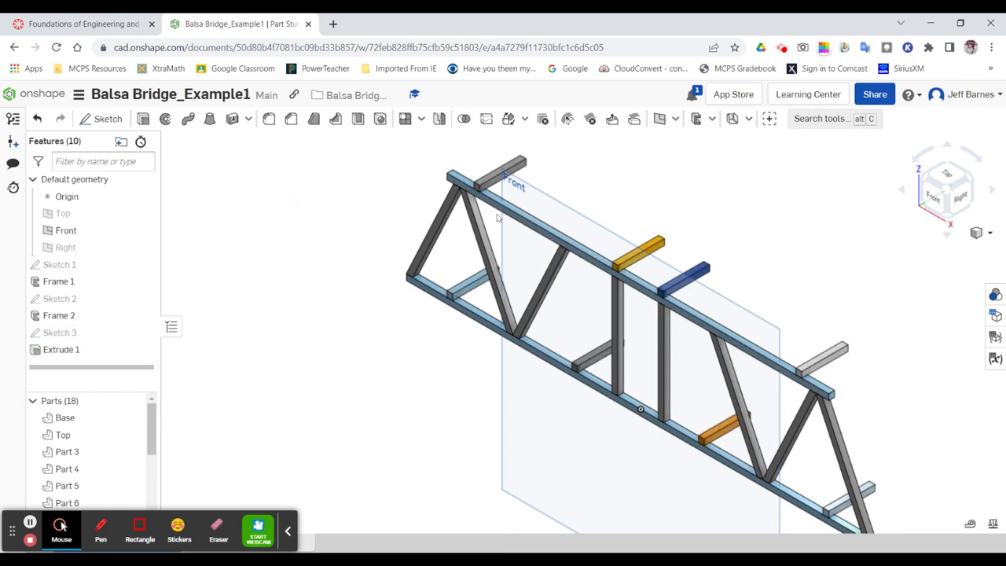
# Mirror all truss and cross-member parts as new parts about the free end face of an extruded top cross member
pyautogui.click(982, 231)
pyautogui.click(925, 251)
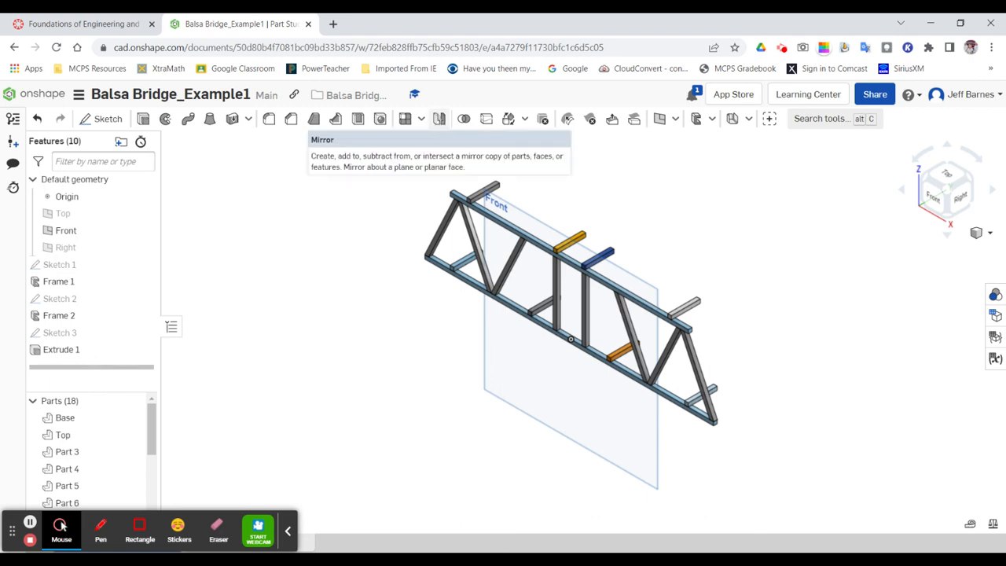
pyautogui.click(439, 119)
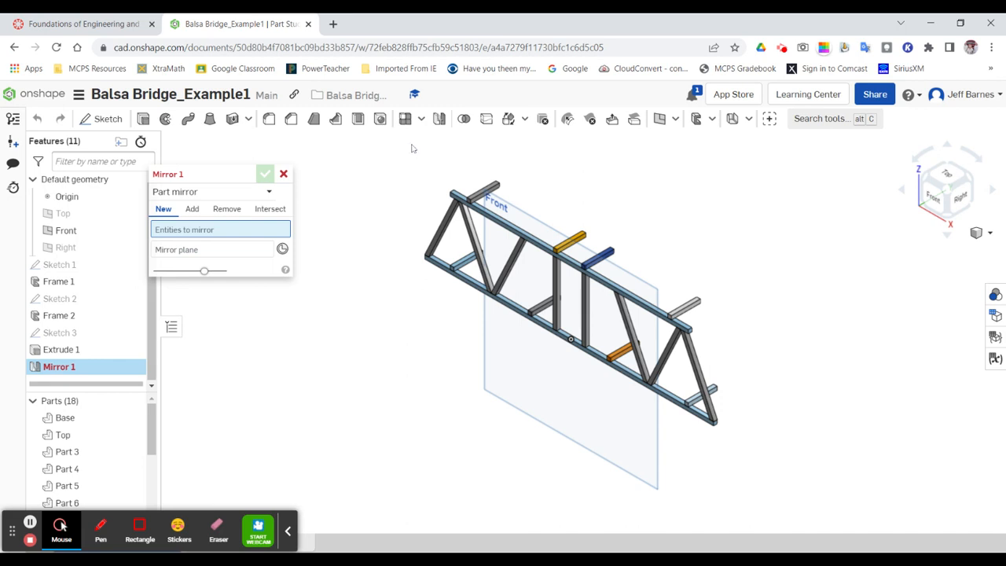
pyautogui.moveTo(411, 143); pyautogui.dragTo(750, 452)
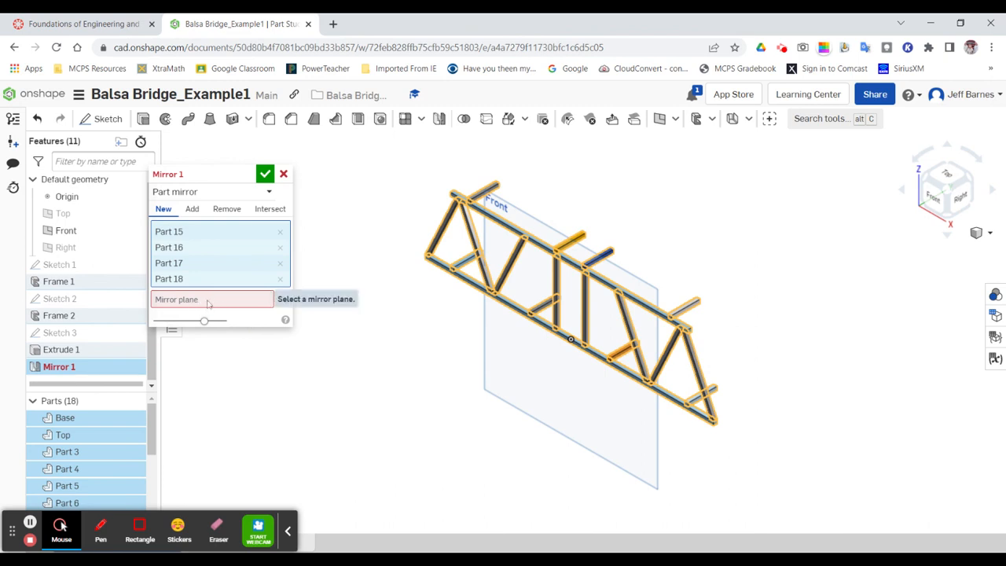
pyautogui.click(218, 300)
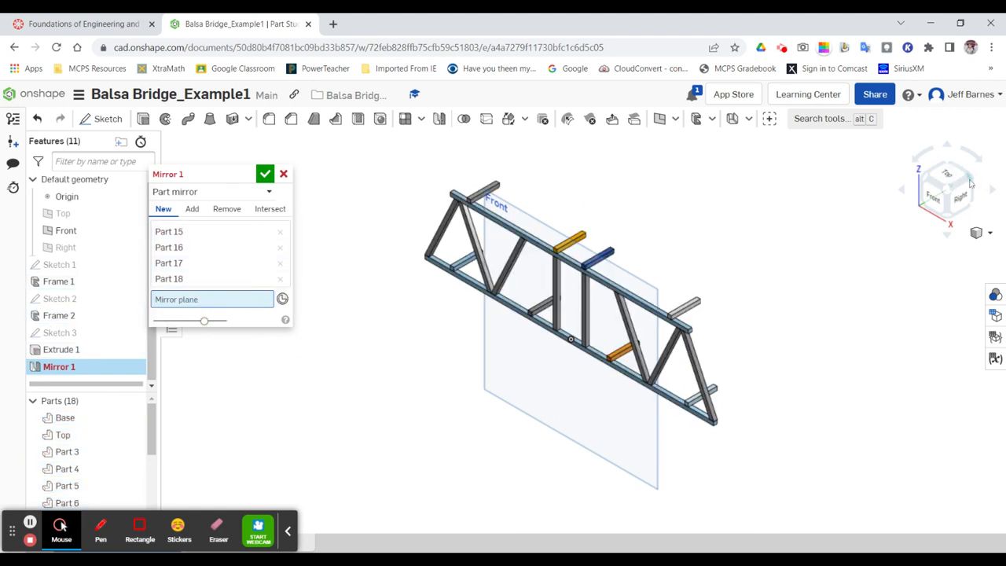
pyautogui.click(971, 176)
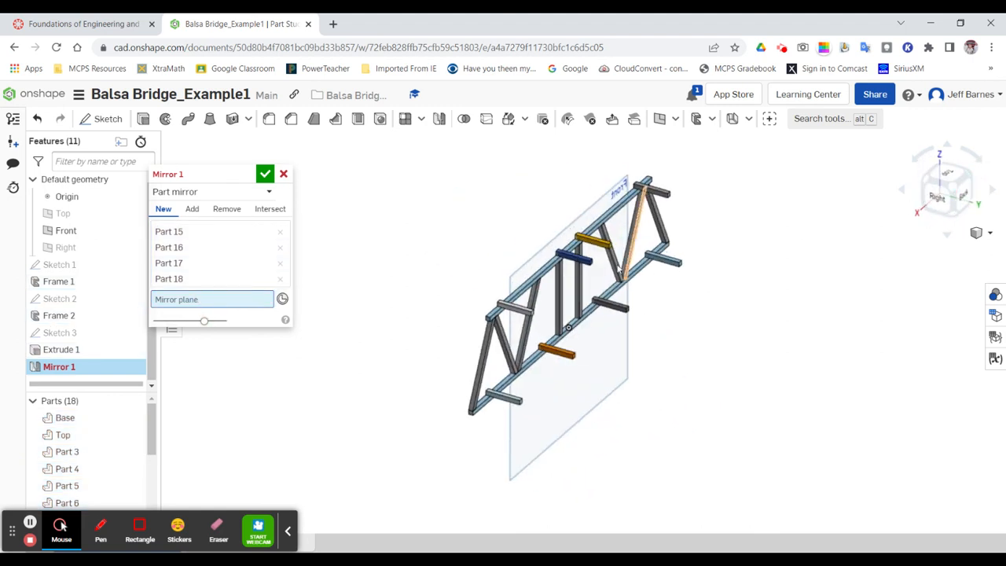
pyautogui.scroll(5, 595, 271)
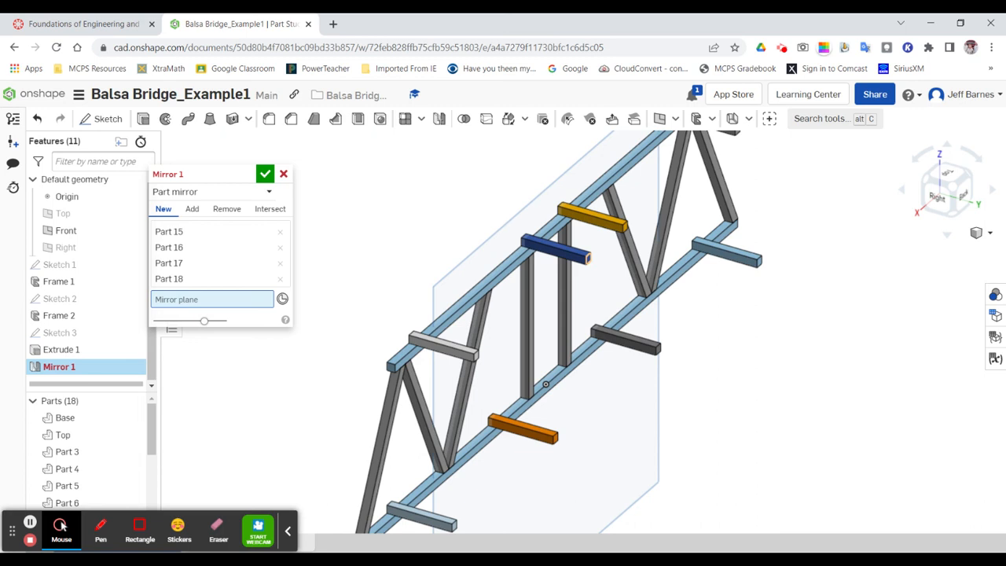
pyautogui.click(590, 257)
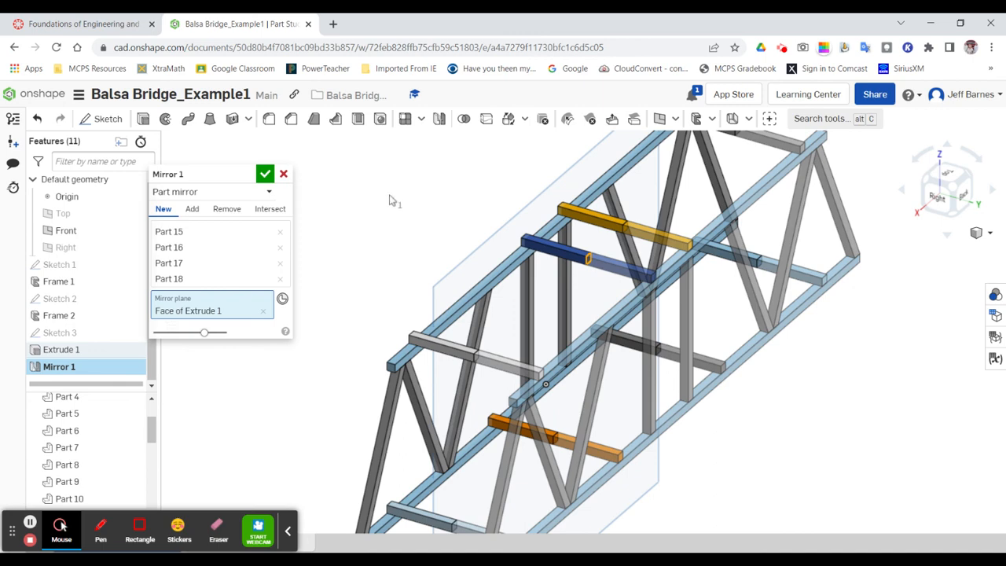
pyautogui.click(265, 175)
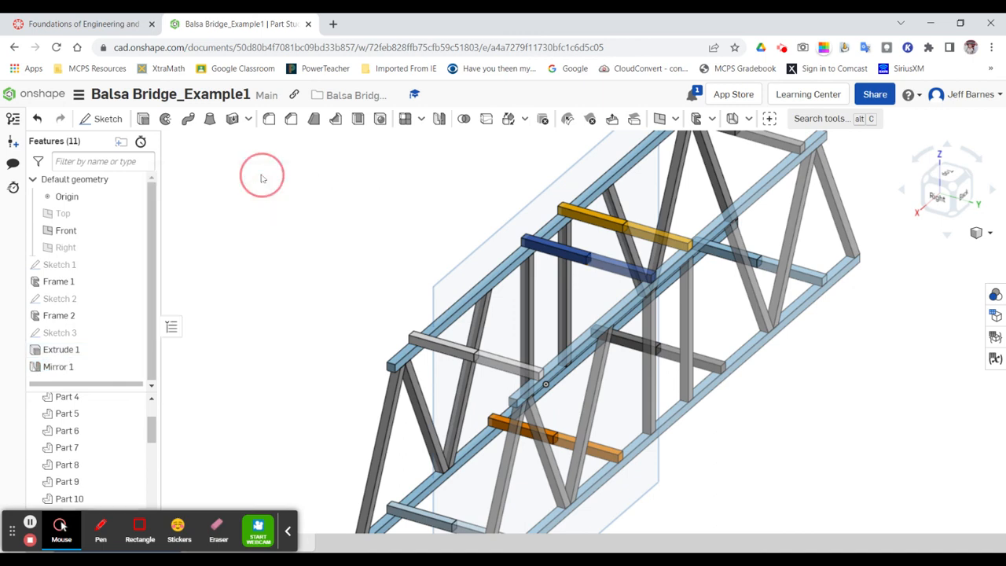
# Hide the Front plane and show the whole bridge in isometric view
pyautogui.click(988, 234)
pyautogui.click(914, 251)
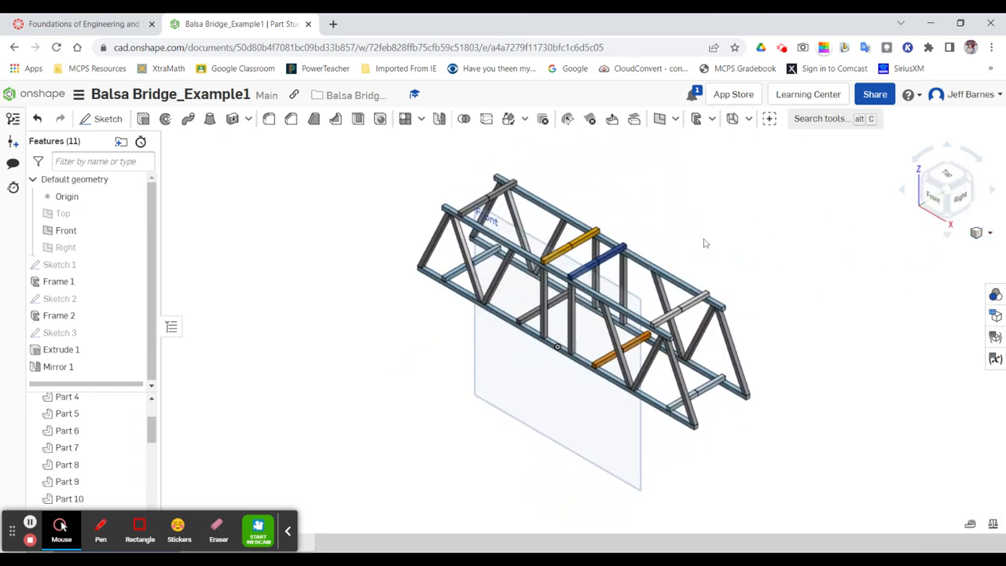
pyautogui.click(134, 231)
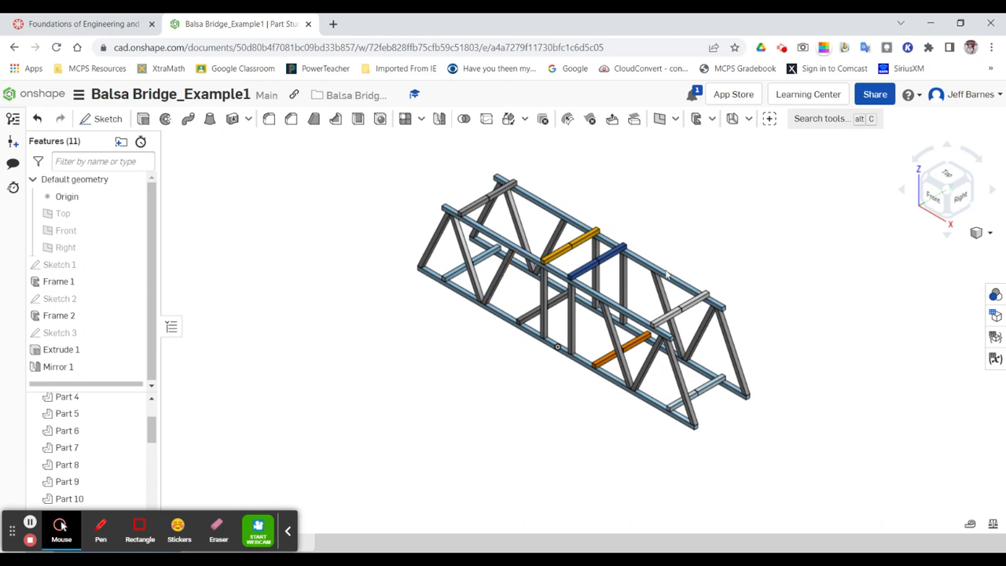
pyautogui.click(987, 240)
pyautogui.click(929, 249)
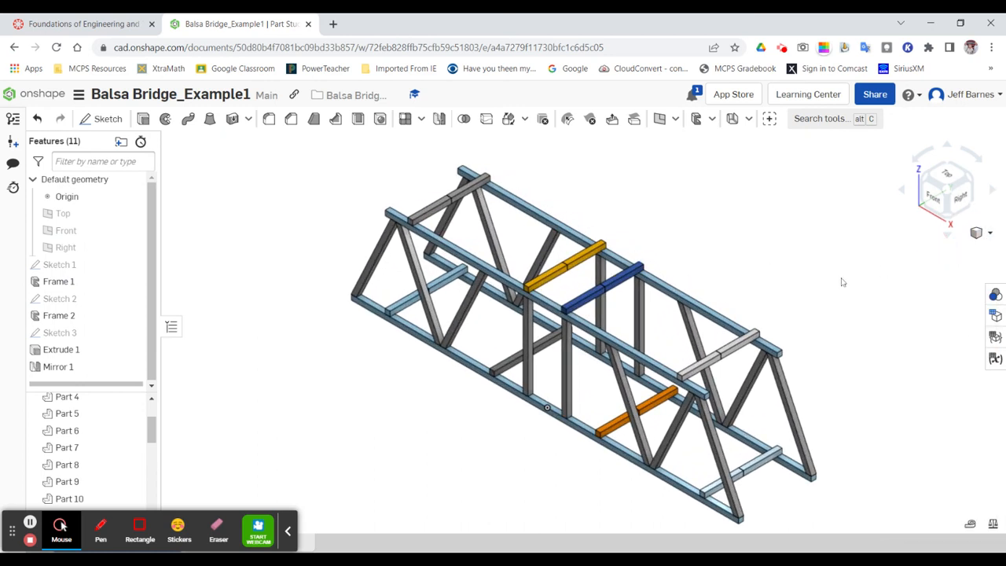